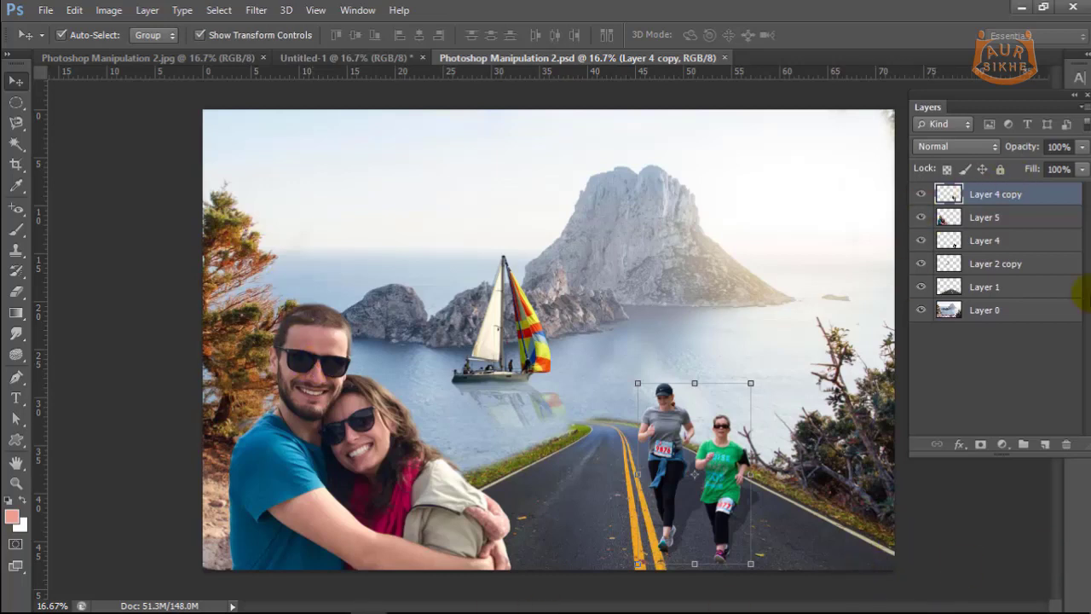
# Step: Select the couple's Layer 5, turn off Auto-Select, and toggle its visibility to confirm it
pyautogui.click(1035, 220)
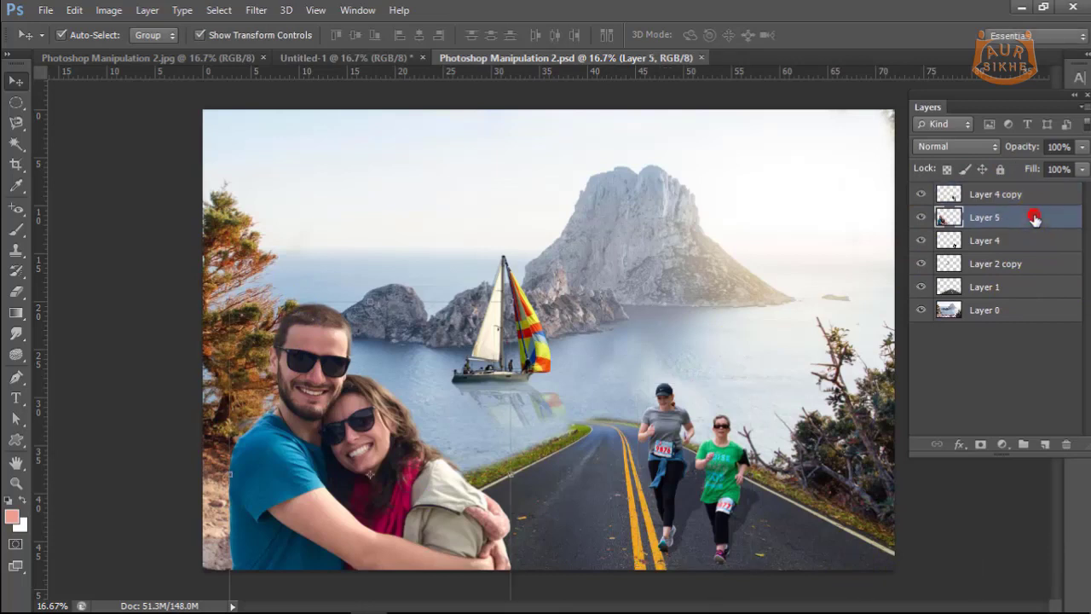
pyautogui.click(61, 35)
pyautogui.click(921, 218)
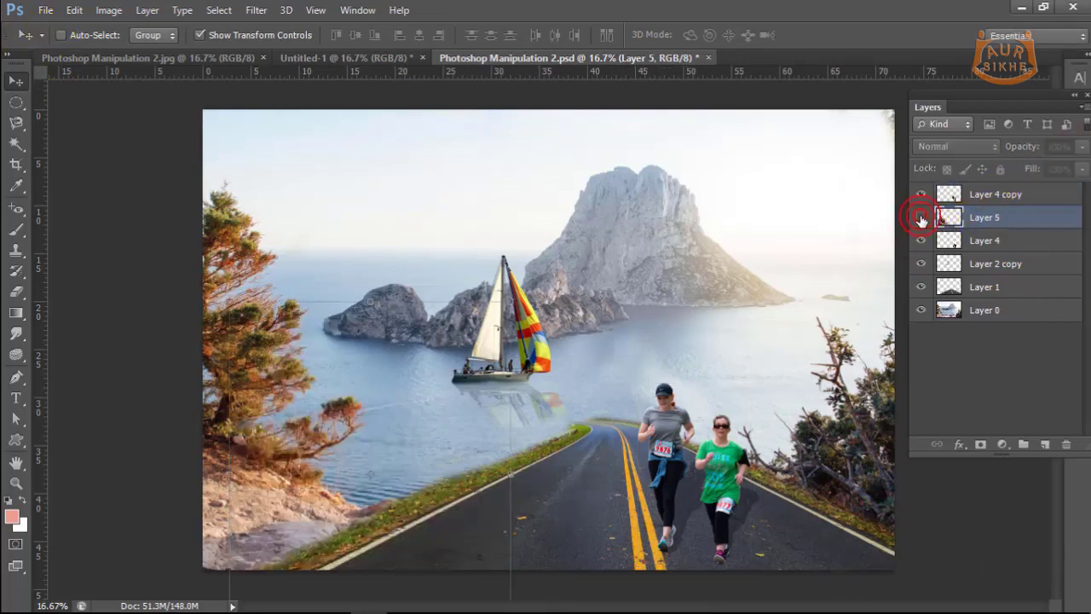
pyautogui.click(921, 218)
pyautogui.click(1032, 223)
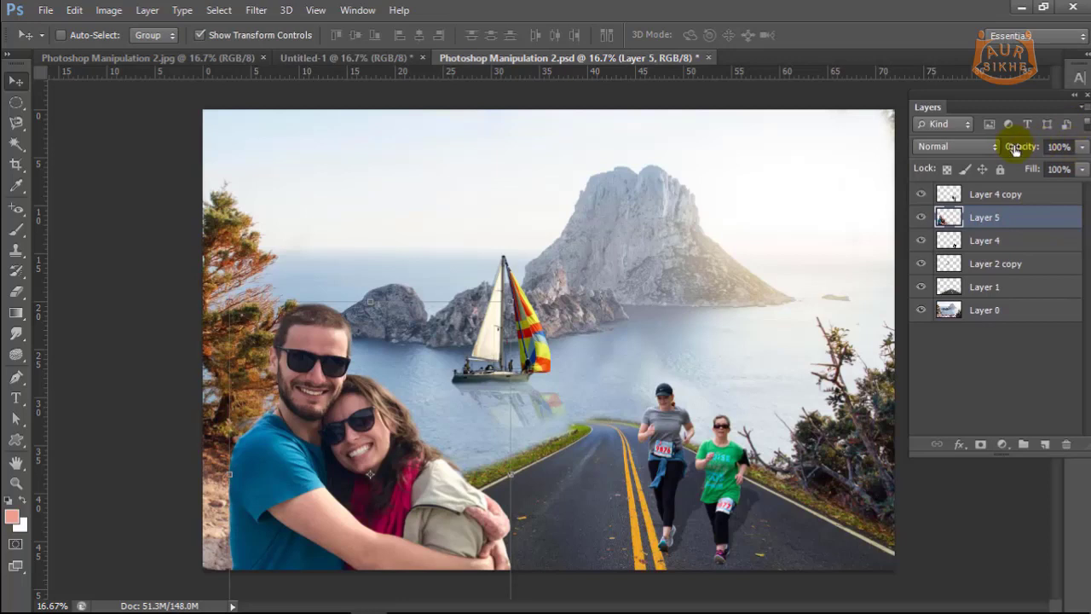
# Step: Try the couple layer at lower opacities, about 50% and 20%, then raise it back up
pyautogui.click(1083, 147)
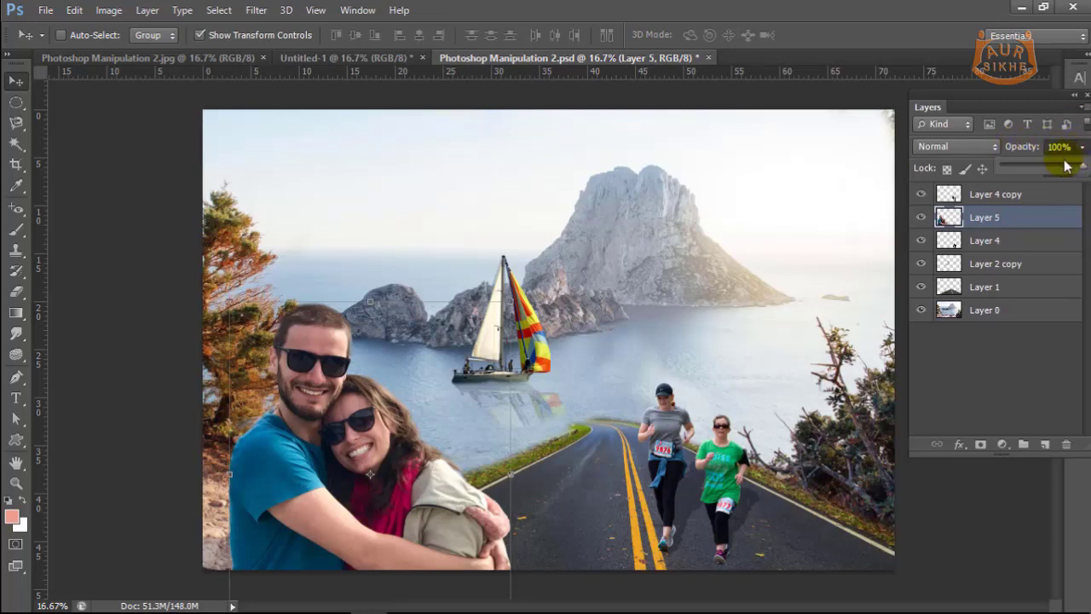
pyautogui.moveTo(1052, 170); pyautogui.dragTo(1044, 170)
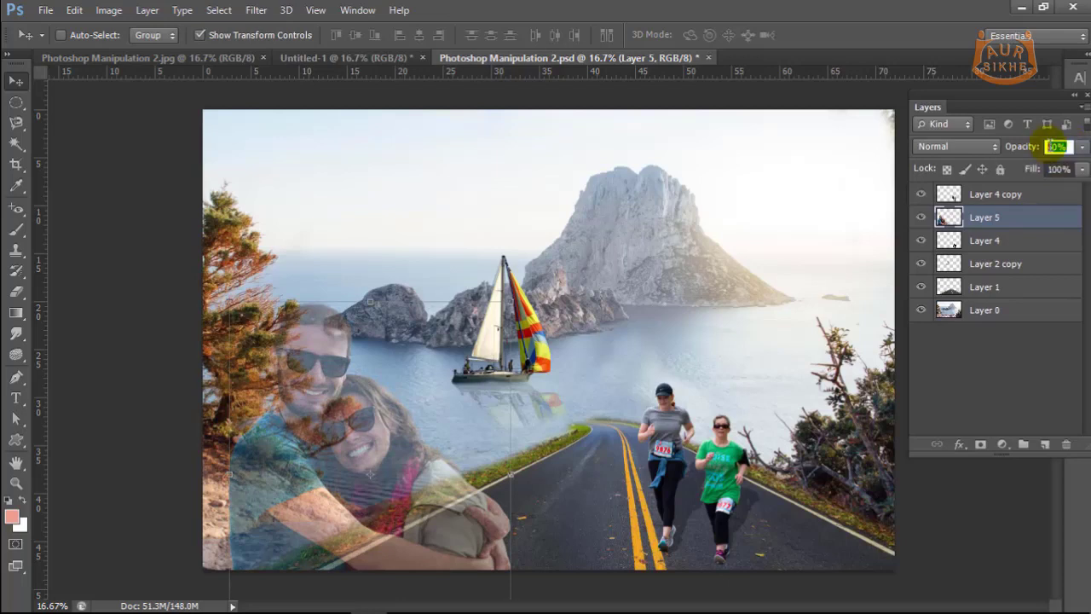
pyautogui.write('0')
pyautogui.press('Return')
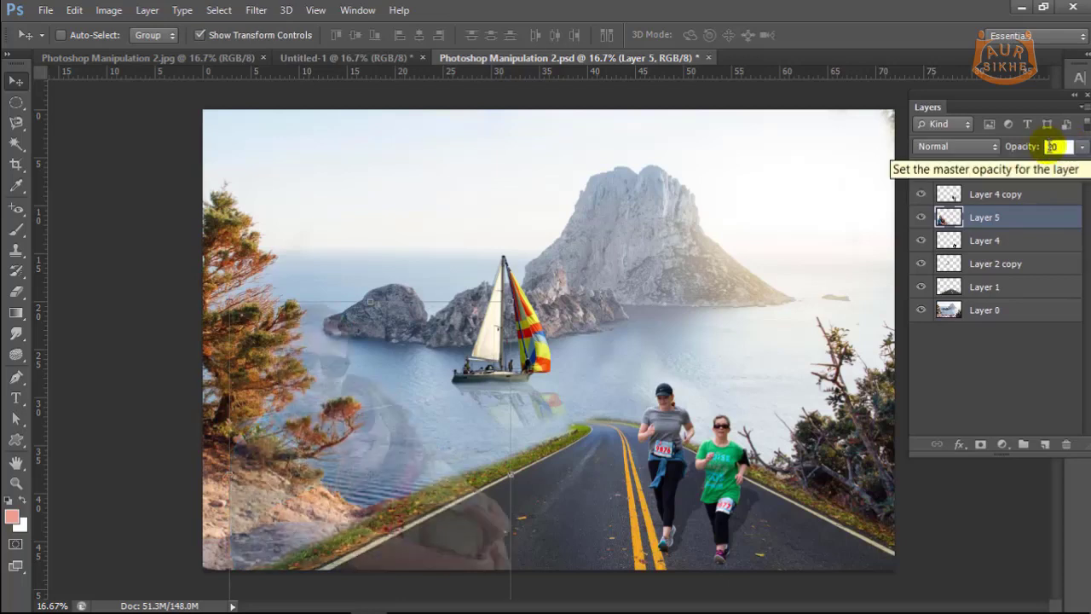
pyautogui.click(1082, 146)
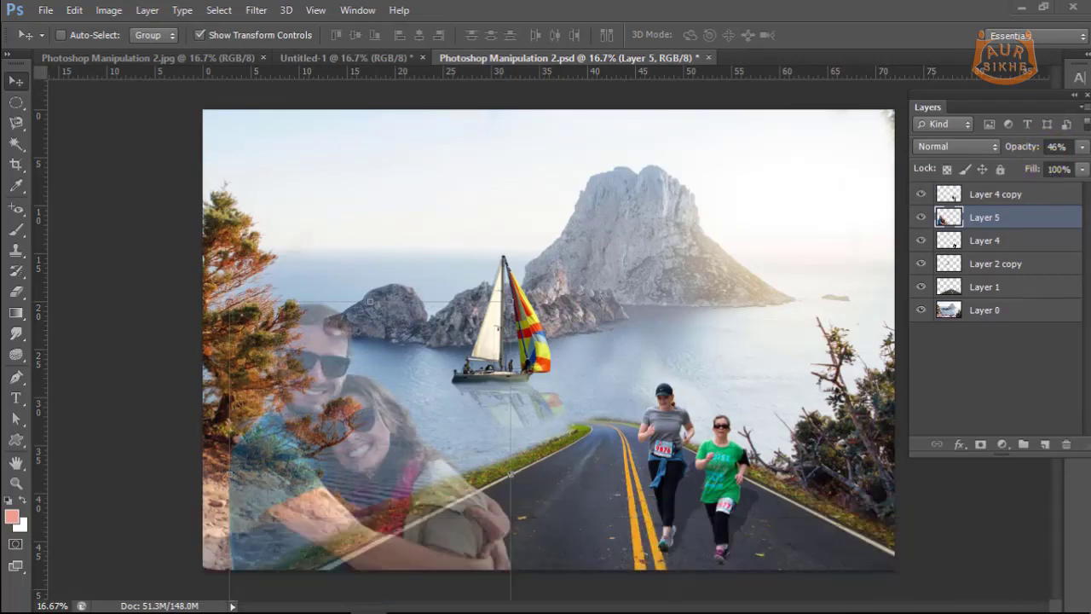
pyautogui.click(1082, 146)
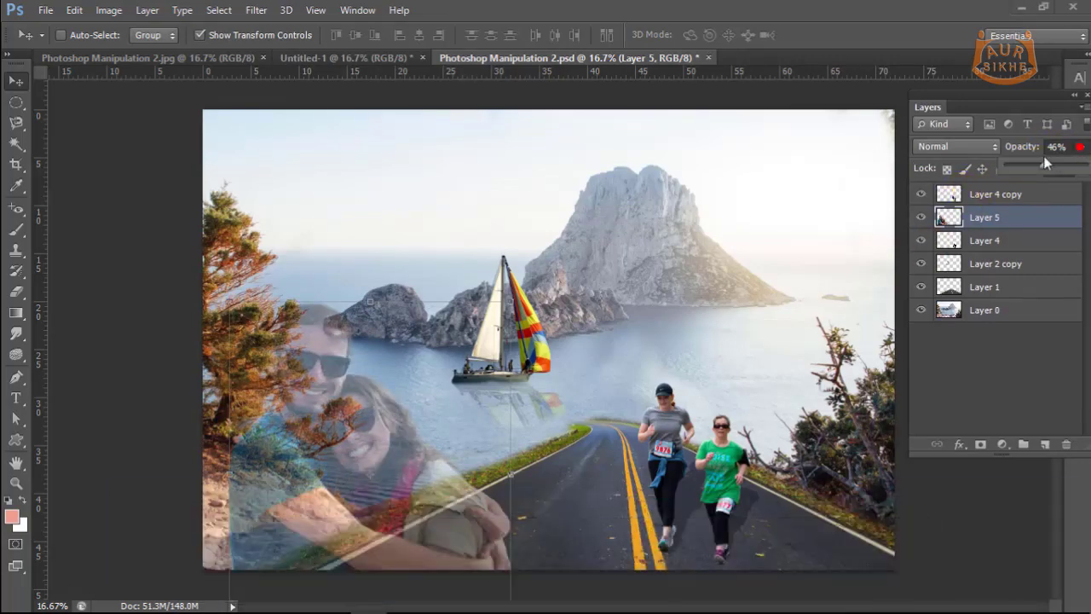
pyautogui.moveTo(1044, 167); pyautogui.dragTo(1080, 170)
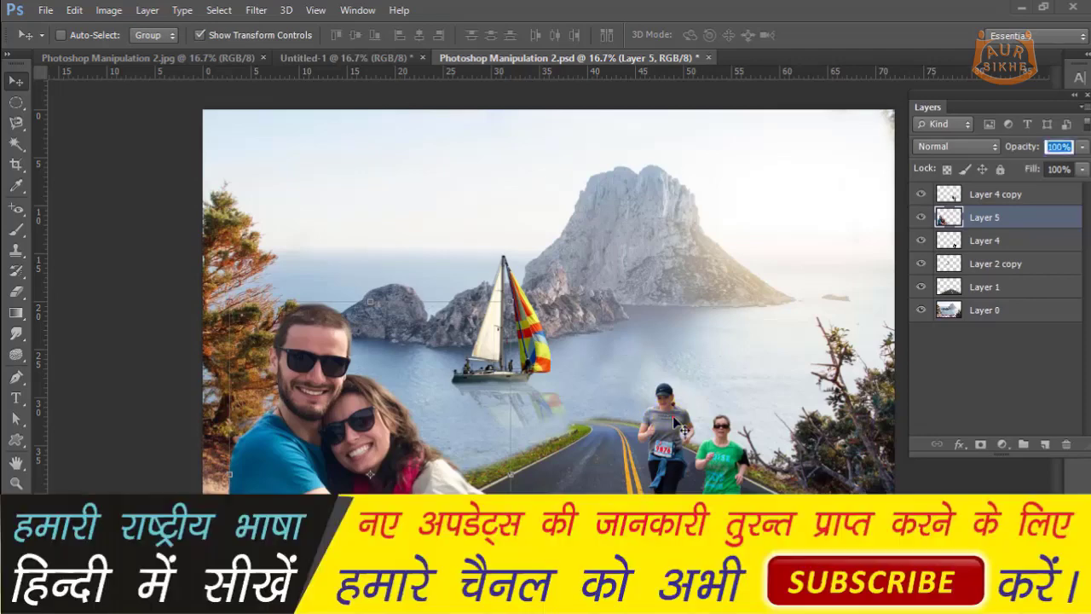
pyautogui.click(921, 194)
pyautogui.click(921, 194)
pyautogui.click(1023, 195)
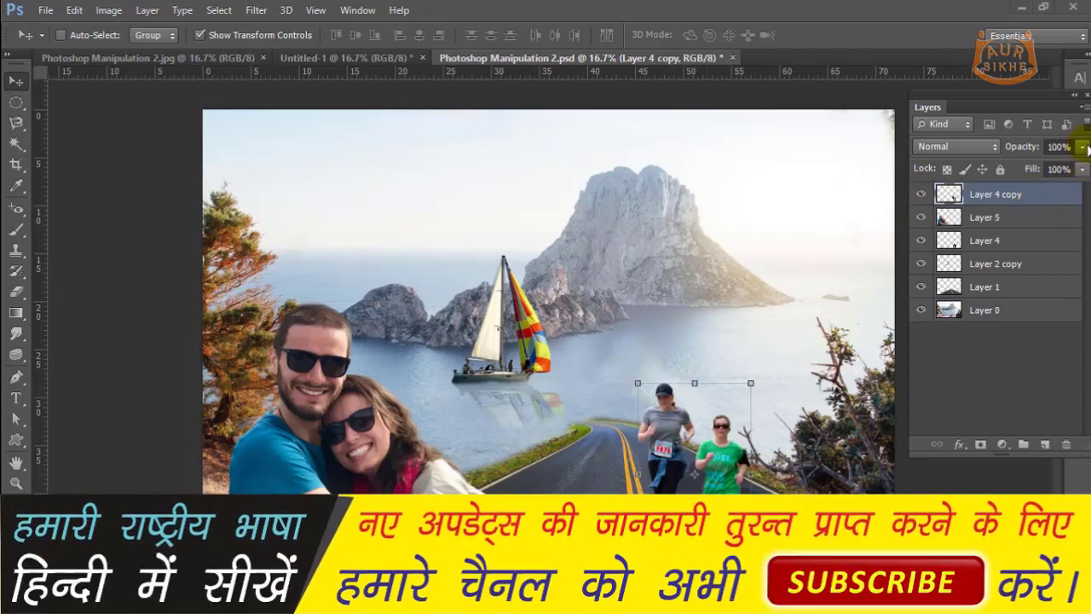
pyautogui.click(1082, 147)
pyautogui.moveTo(1037, 165)
pyautogui.mouseDown()
pyautogui.moveTo(1029, 170)
pyautogui.moveTo(1087, 167)
pyautogui.mouseUp()
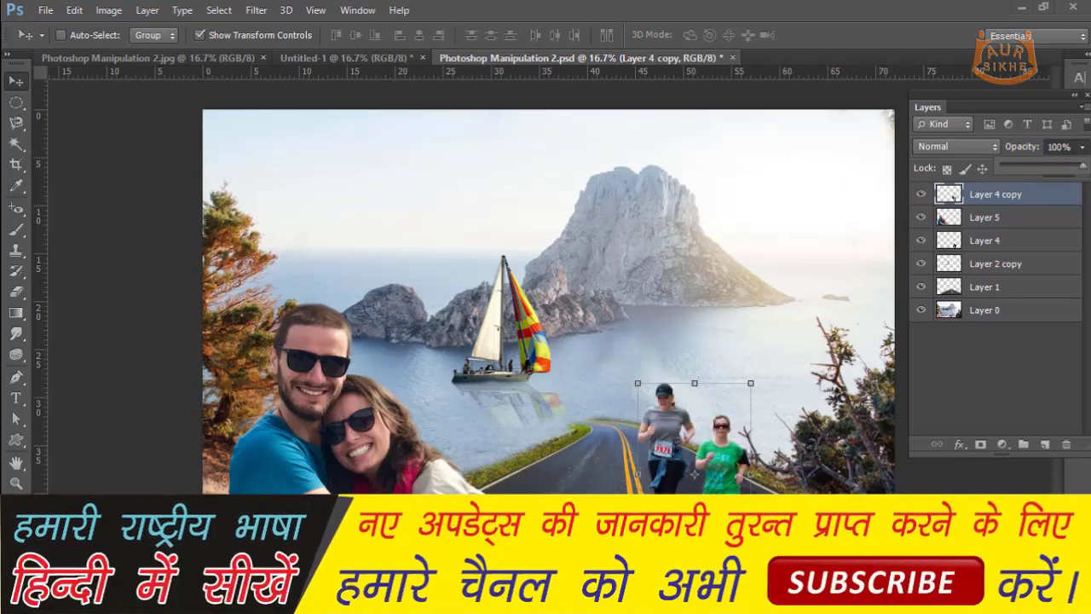
pyautogui.click(605, 183)
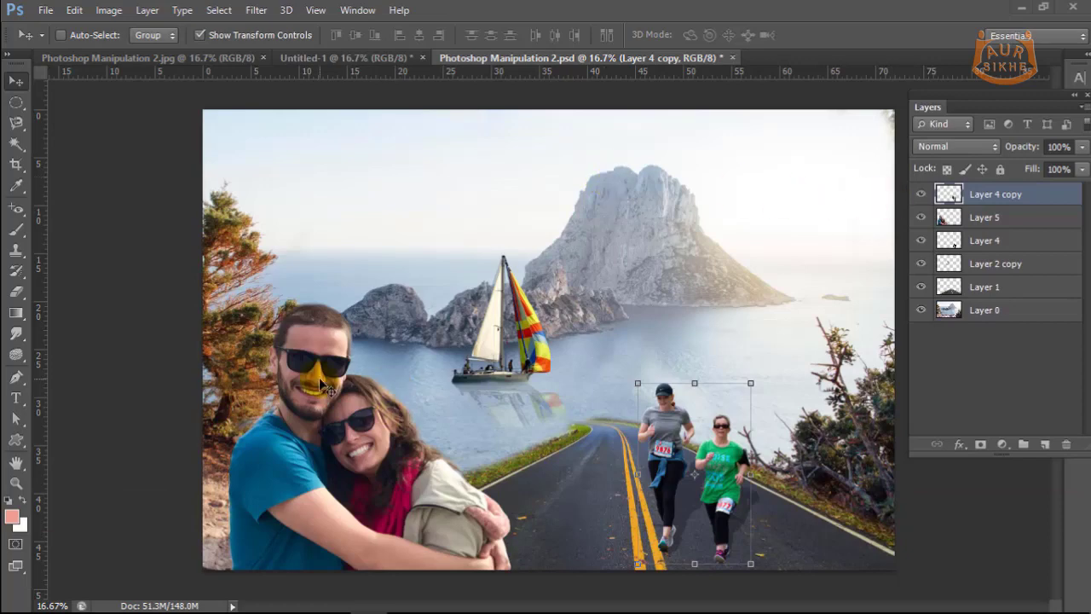
pyautogui.click(1026, 218)
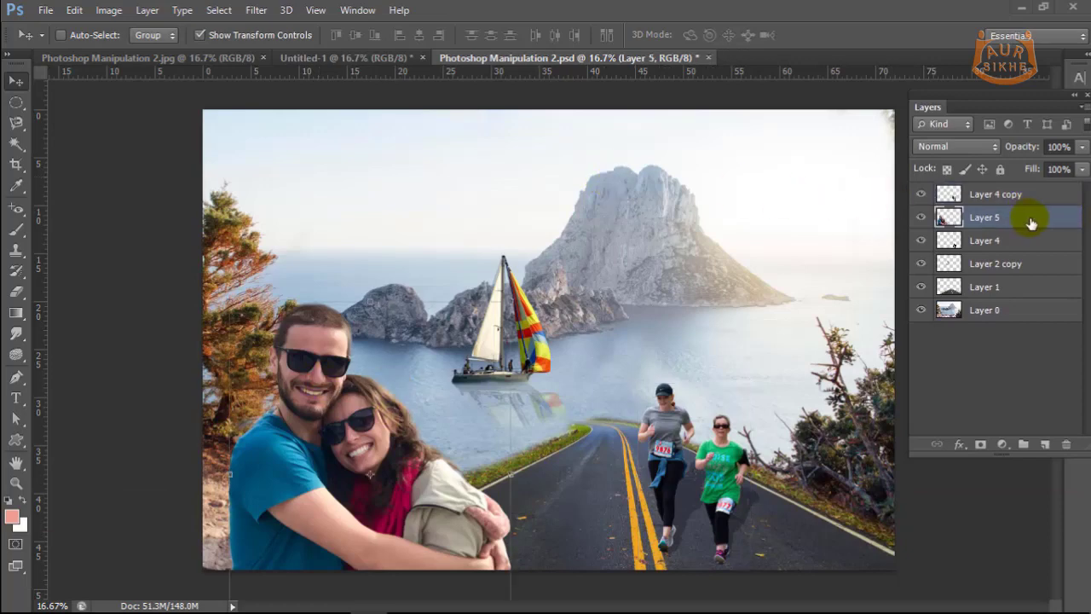
# Step: Open Blending Options for the couple's Layer 5 and move the Layer Style dialog aside
pyautogui.rightClick(1030, 222)
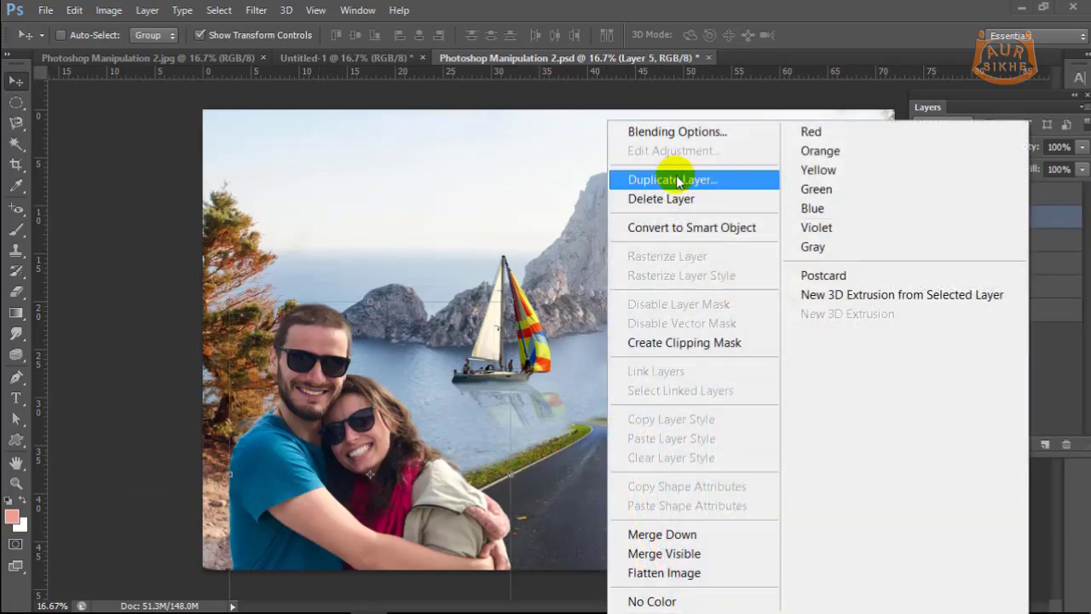
pyautogui.click(662, 132)
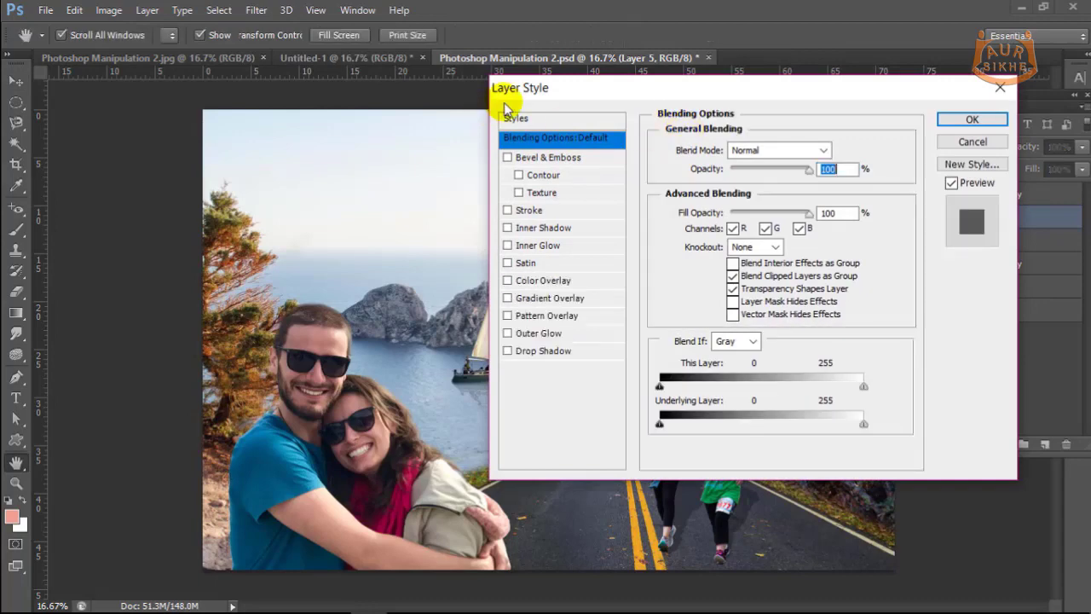
pyautogui.moveTo(614, 89); pyautogui.dragTo(654, 41)
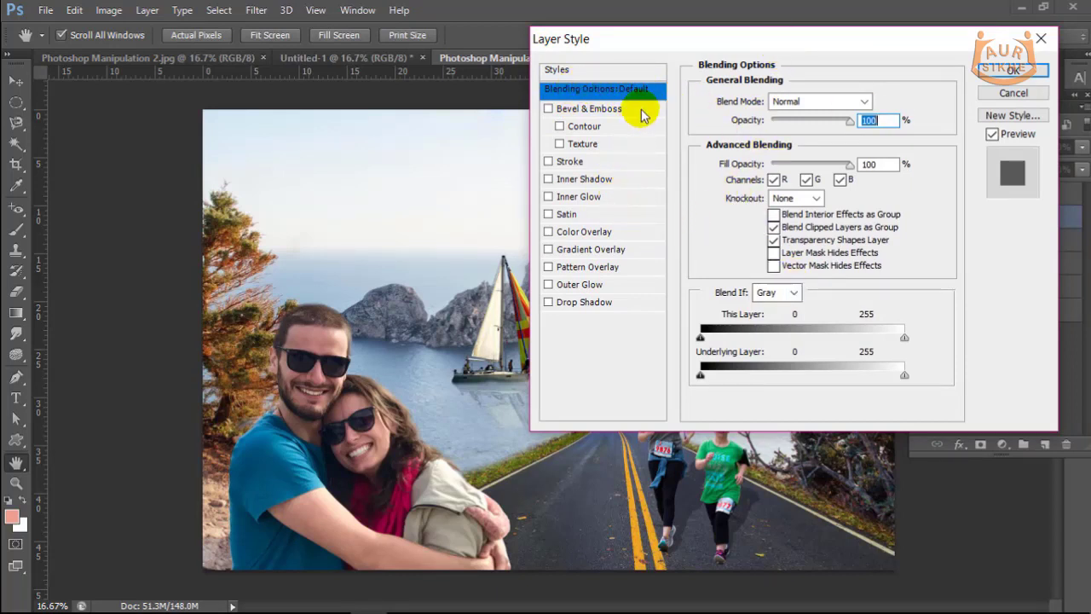
# Step: Toggle Bevel & Emboss on and off and browse its Contour and Texture sub-settings
pyautogui.click(548, 109)
pyautogui.click(549, 109)
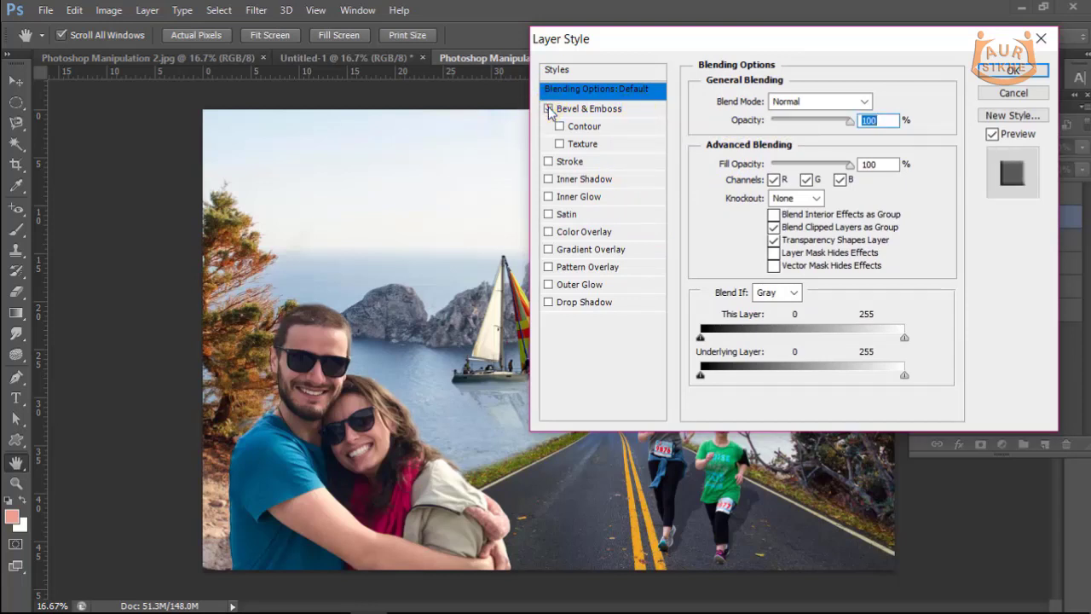
pyautogui.click(549, 109)
pyautogui.click(549, 109)
pyautogui.click(549, 110)
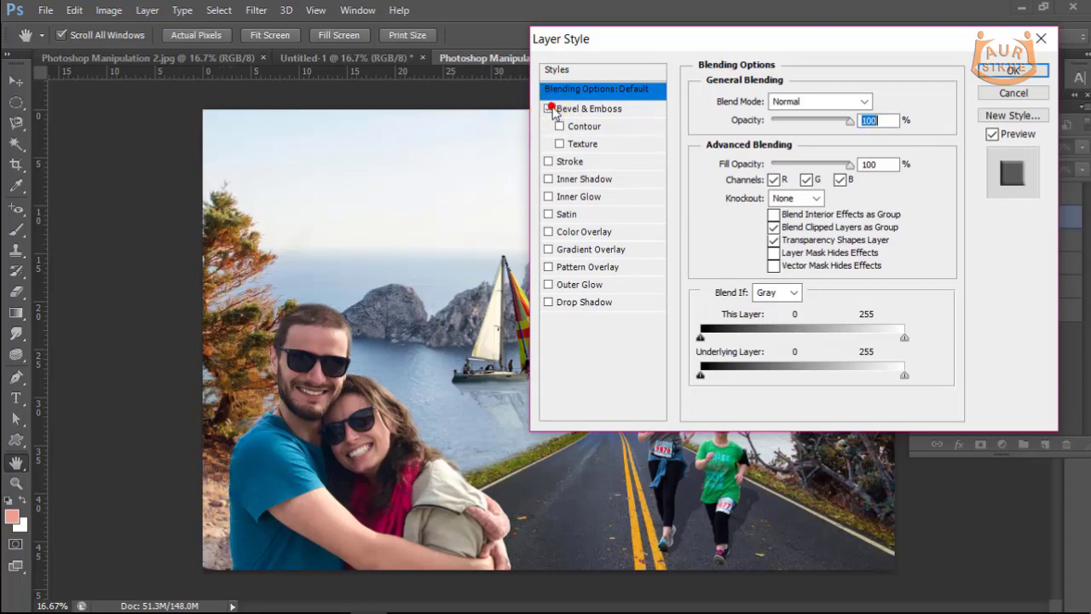
pyautogui.click(634, 108)
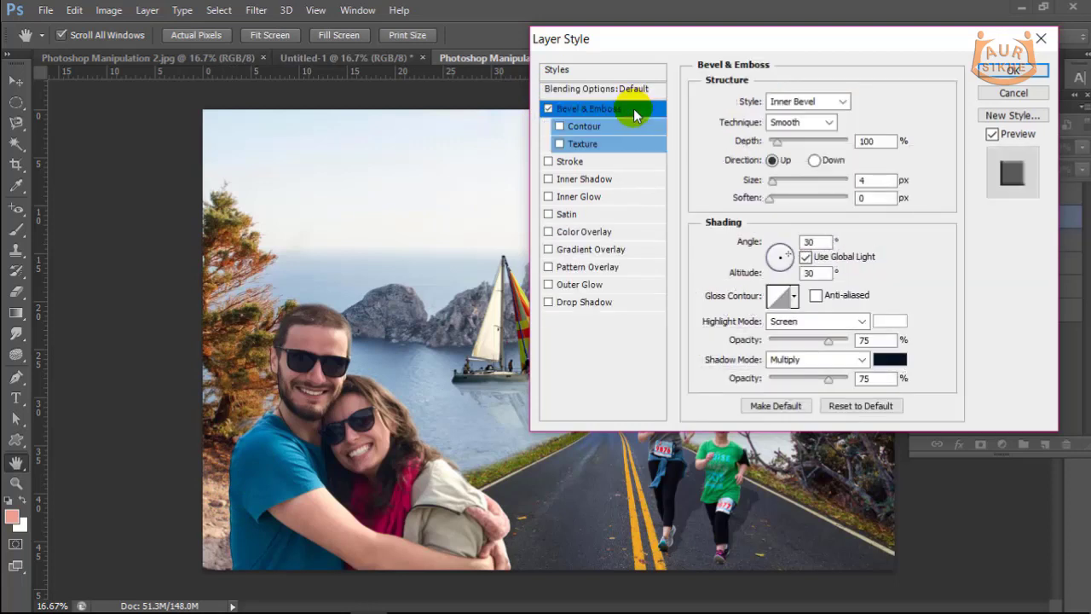
pyautogui.click(640, 127)
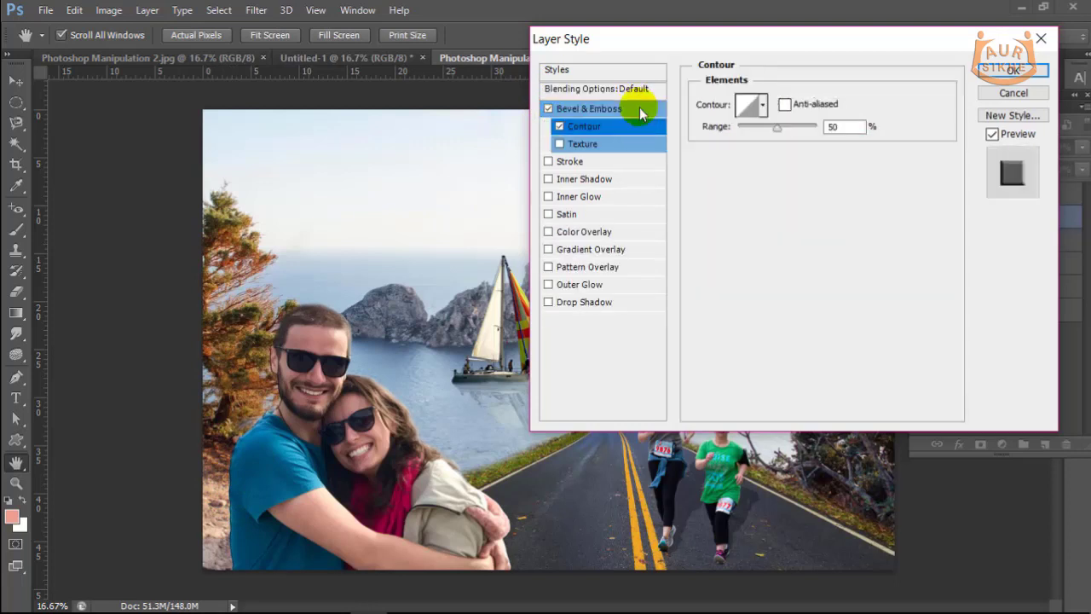
pyautogui.click(636, 143)
pyautogui.click(639, 126)
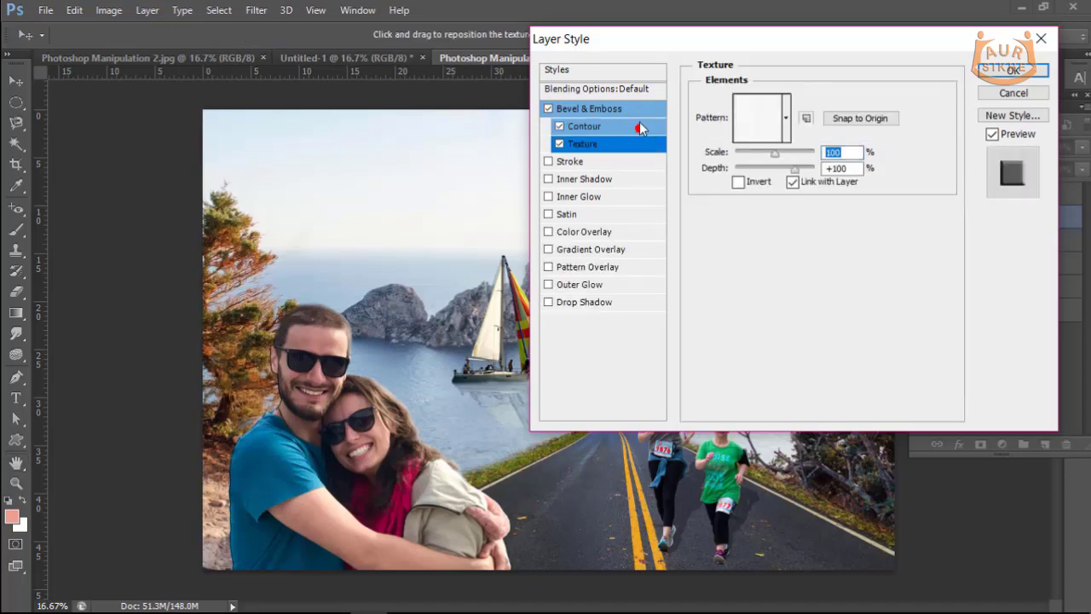
pyautogui.click(636, 108)
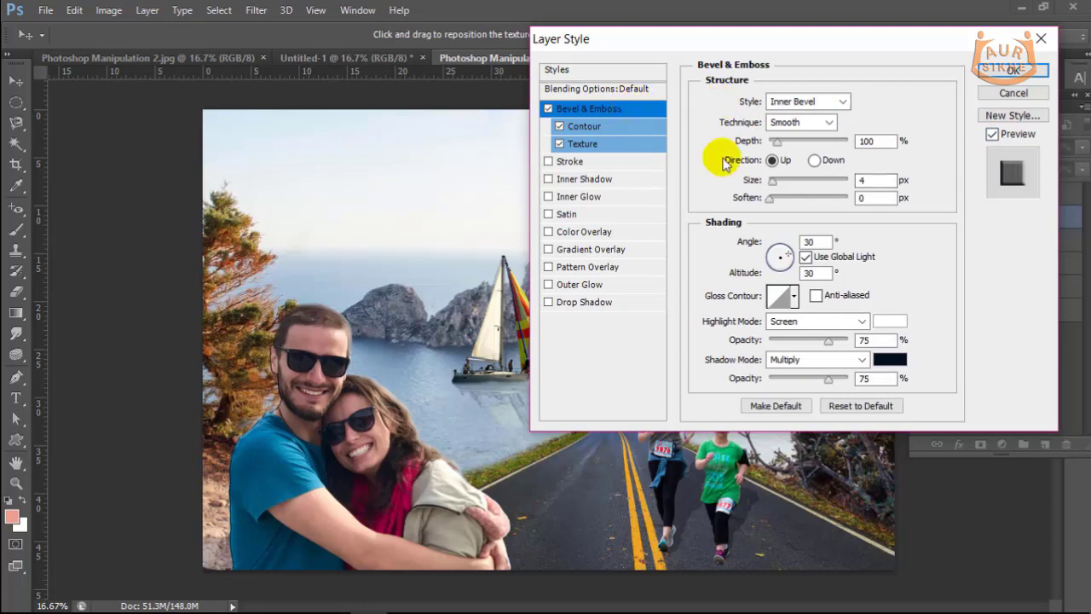
# Step: Deepen the bevel, try Emboss and Stroke Emboss styles, then swap Bevel & Emboss for Stroke
pyautogui.moveTo(773, 141); pyautogui.dragTo(828, 141)
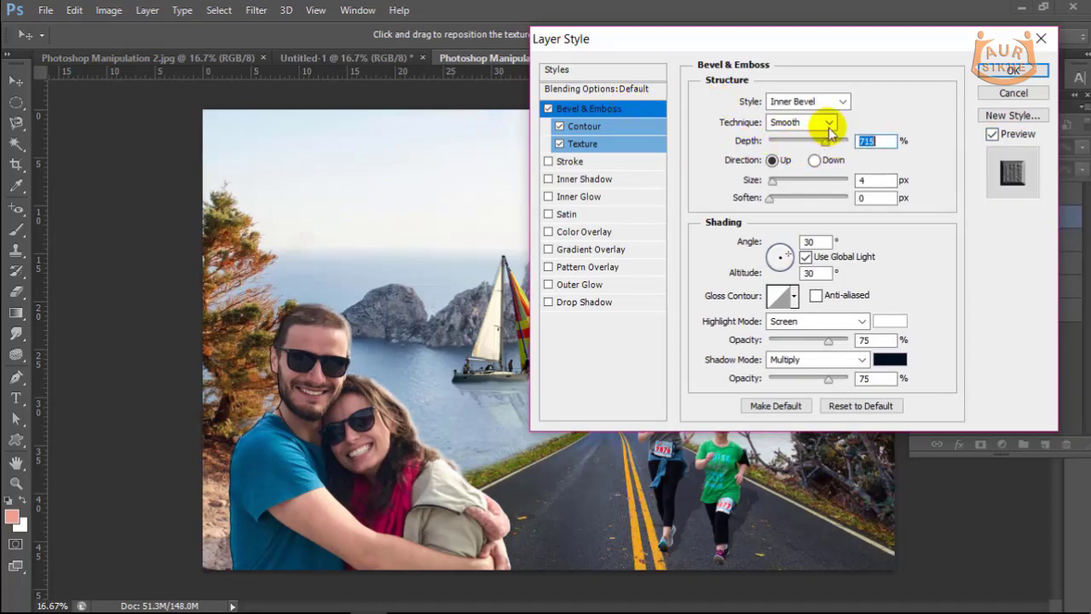
pyautogui.click(838, 101)
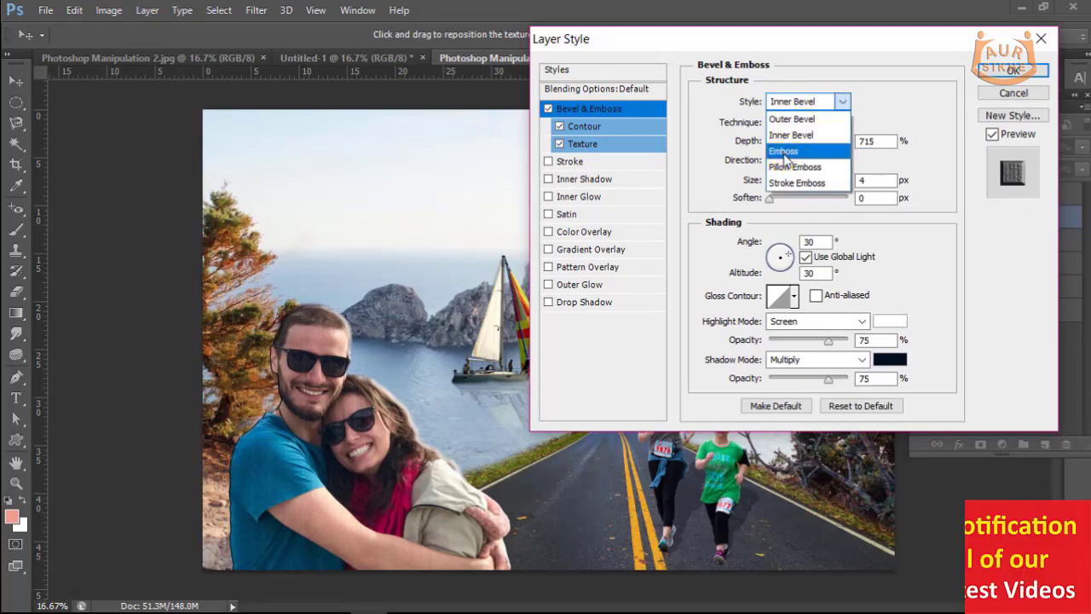
pyautogui.click(783, 151)
pyautogui.click(807, 102)
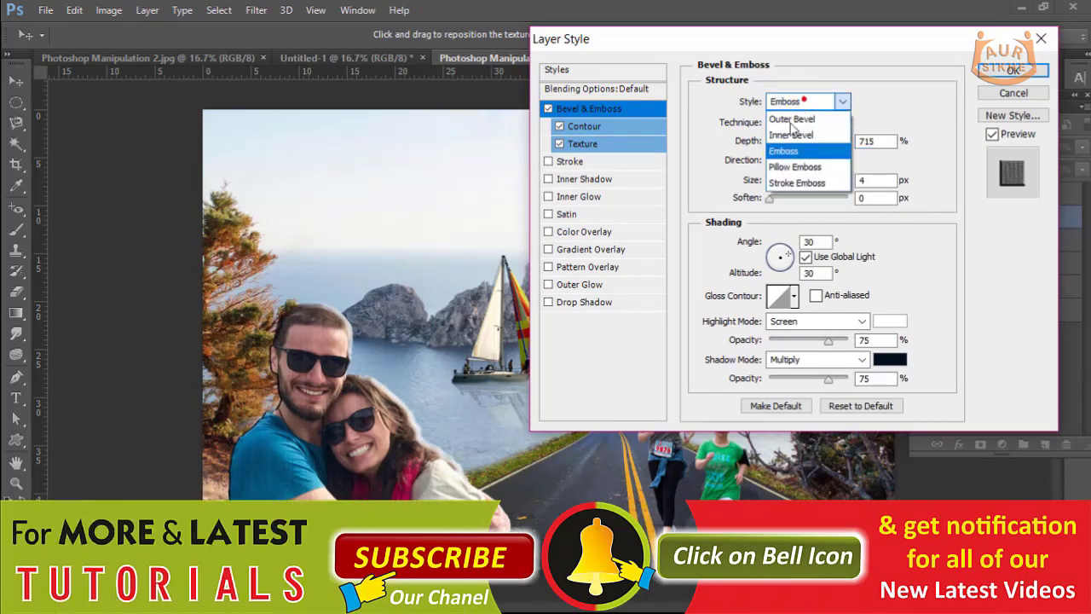
pyautogui.click(789, 180)
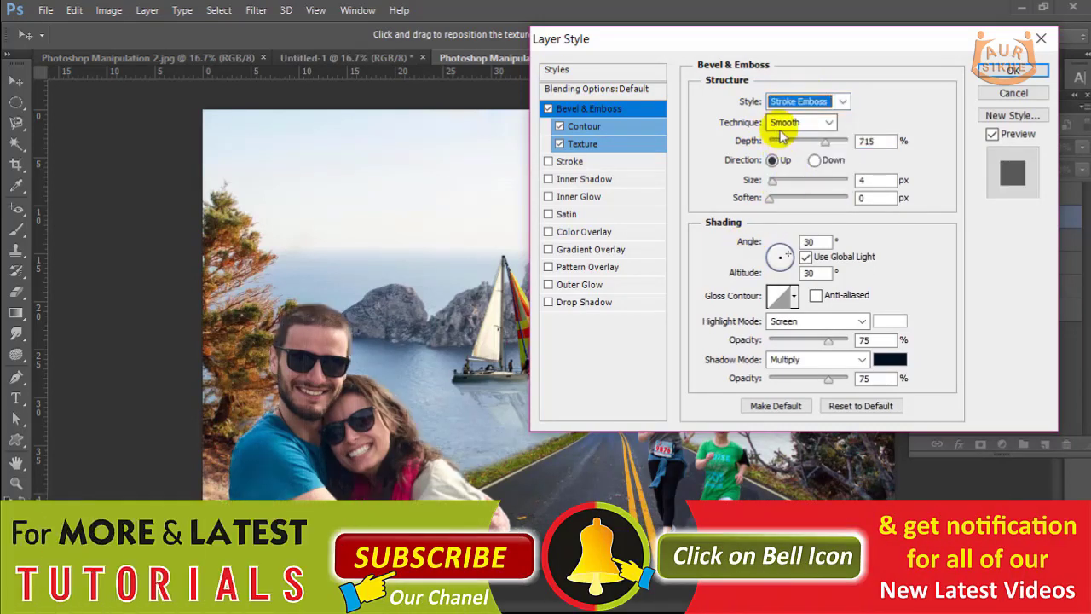
pyautogui.click(553, 110)
pyautogui.click(548, 160)
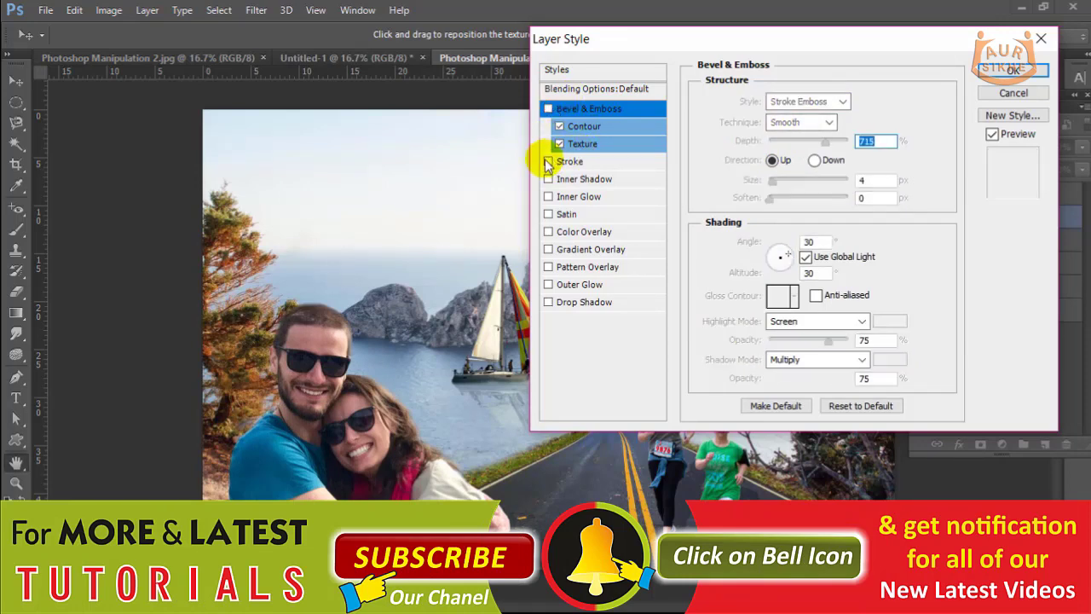
# Step: Give the couple a red (d80909) 7 px stroke
pyautogui.click(610, 165)
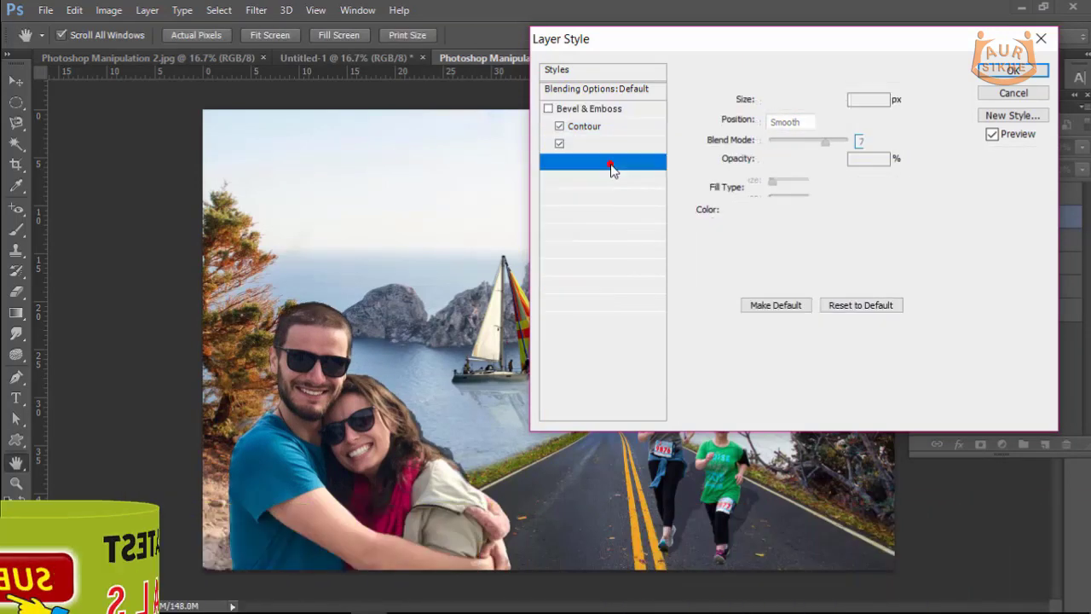
pyautogui.click(736, 210)
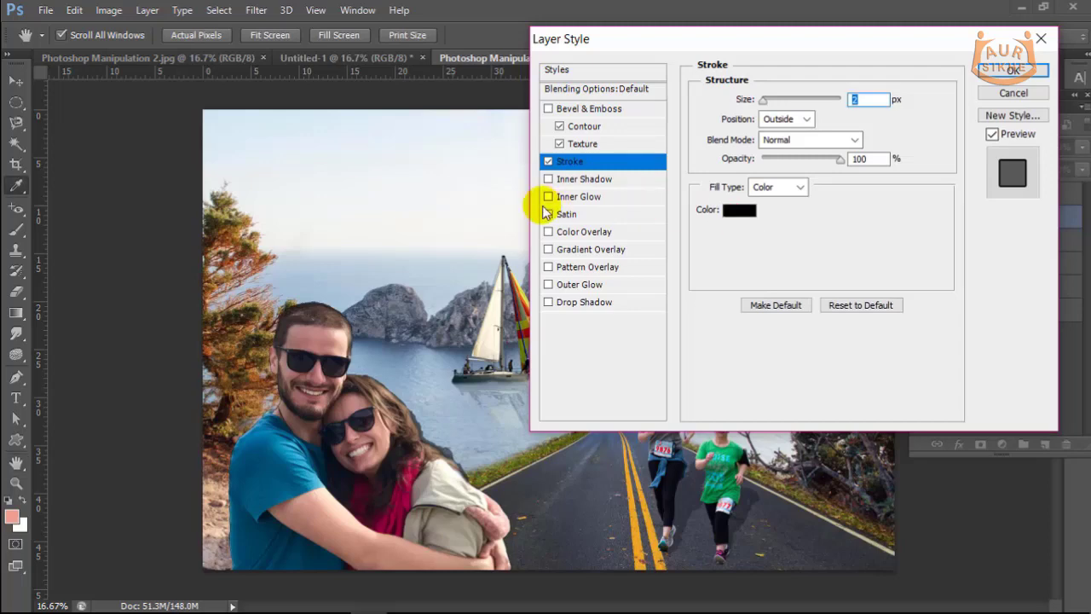
pyautogui.click(319, 267)
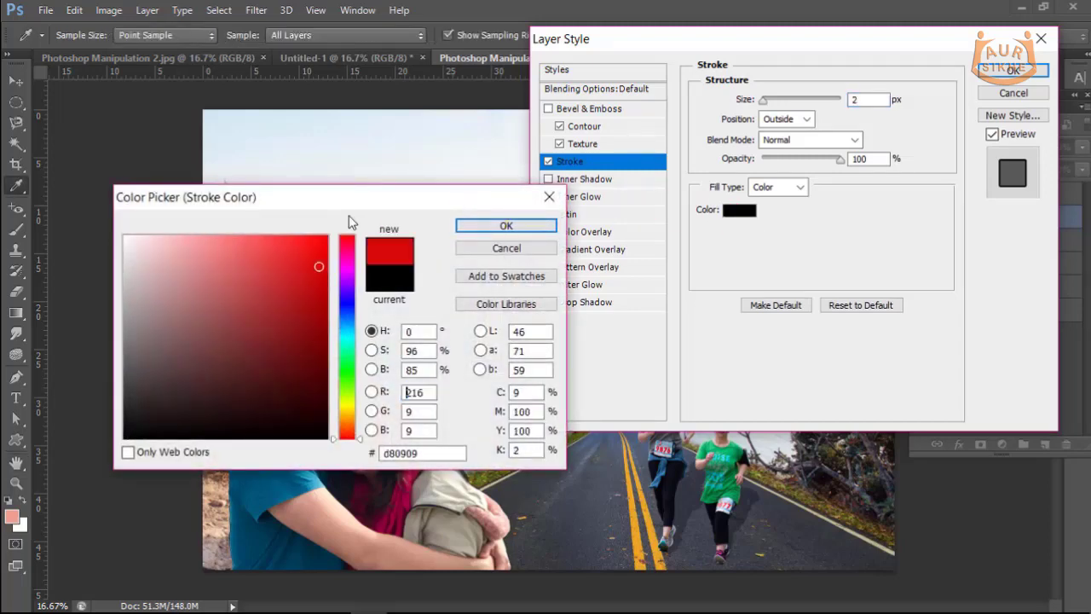
pyautogui.click(516, 223)
pyautogui.moveTo(761, 100)
pyautogui.mouseDown()
pyautogui.moveTo(788, 108)
pyautogui.moveTo(767, 99)
pyautogui.mouseUp()
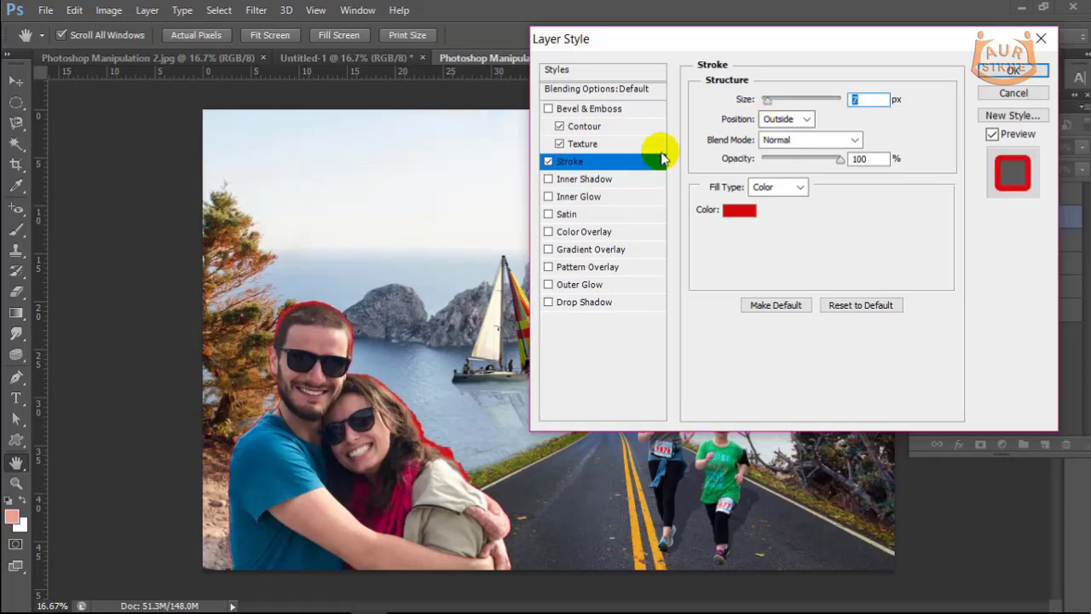
# Step: Add a Normal drop shadow at -138°, 35 px distance and 54% spread
pyautogui.click(600, 305)
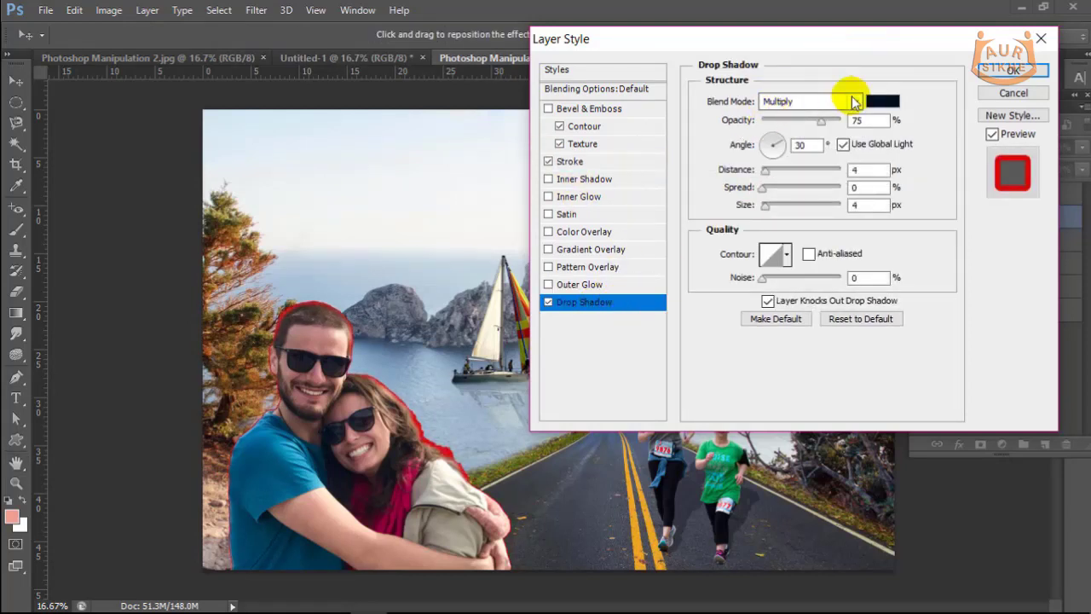
pyautogui.click(849, 102)
pyautogui.click(772, 11)
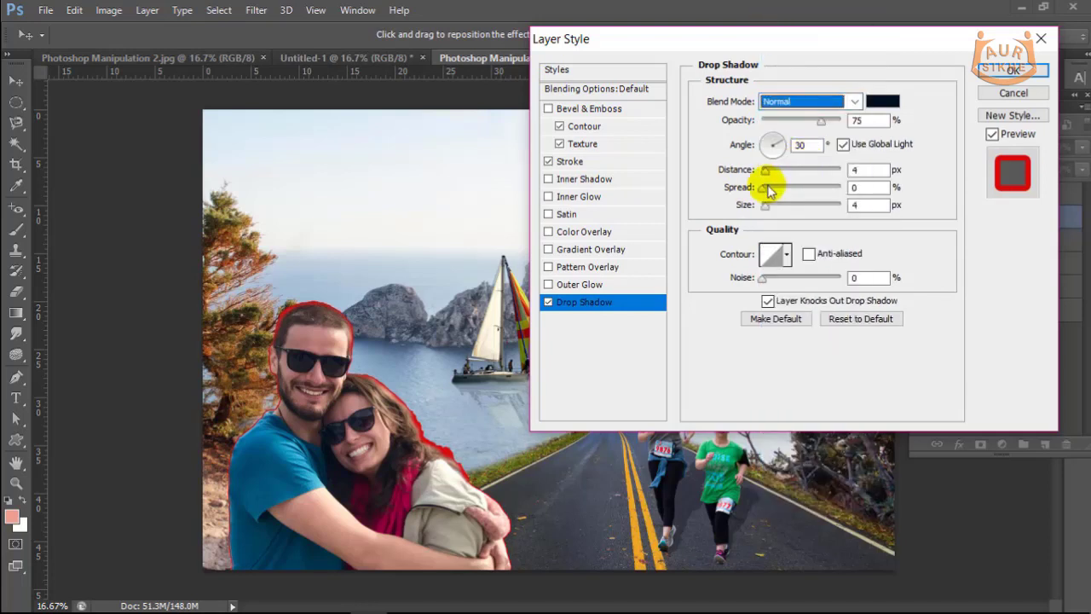
pyautogui.moveTo(769, 172)
pyautogui.mouseDown()
pyautogui.moveTo(811, 177)
pyautogui.moveTo(763, 152)
pyautogui.moveTo(806, 188)
pyautogui.moveTo(765, 179)
pyautogui.moveTo(789, 170)
pyautogui.moveTo(776, 189)
pyautogui.moveTo(787, 203)
pyautogui.mouseUp()
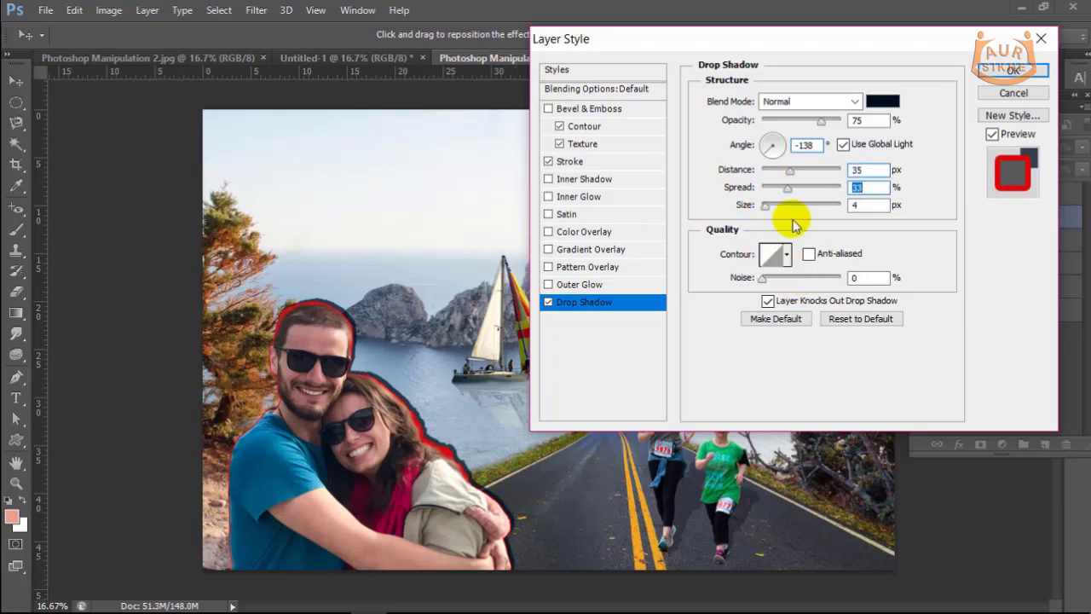
pyautogui.moveTo(790, 189); pyautogui.dragTo(804, 188)
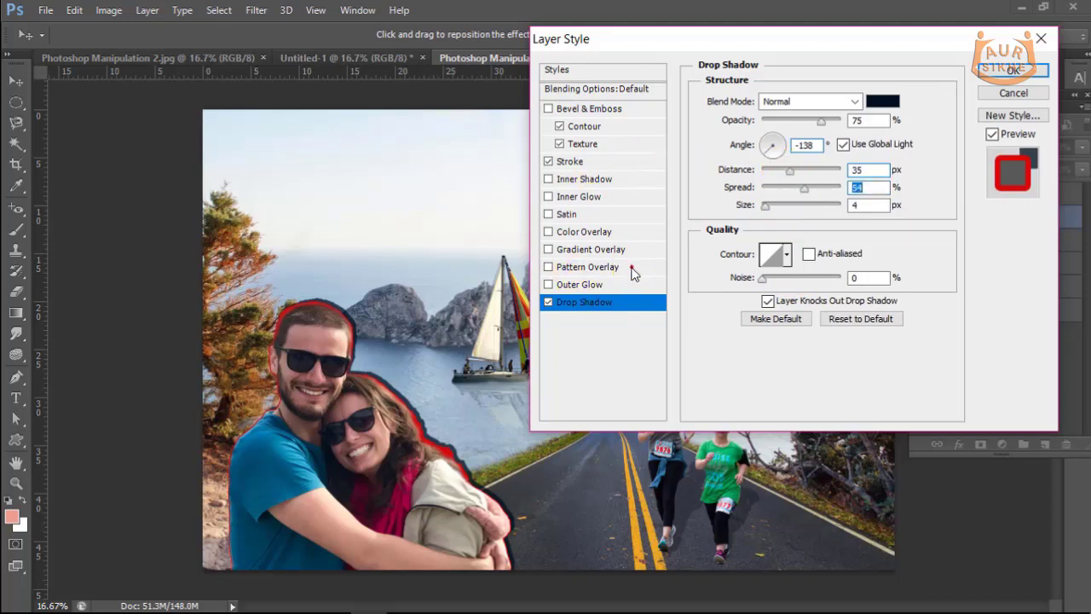
# Step: Add a brown pattern overlay at 62% opacity and apply the layer style
pyautogui.click(562, 270)
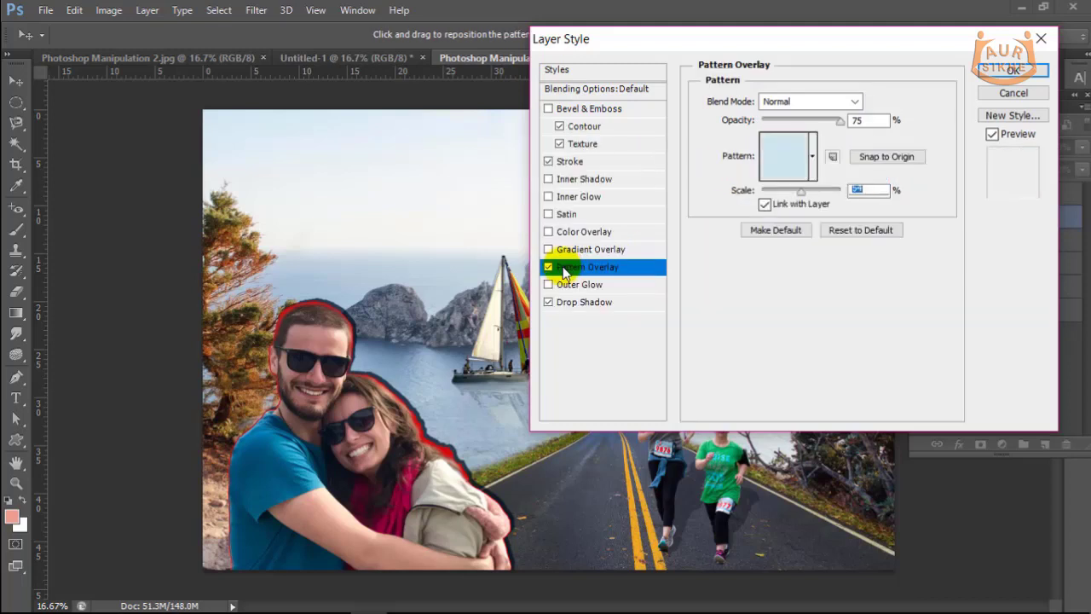
pyautogui.click(812, 157)
pyautogui.click(808, 255)
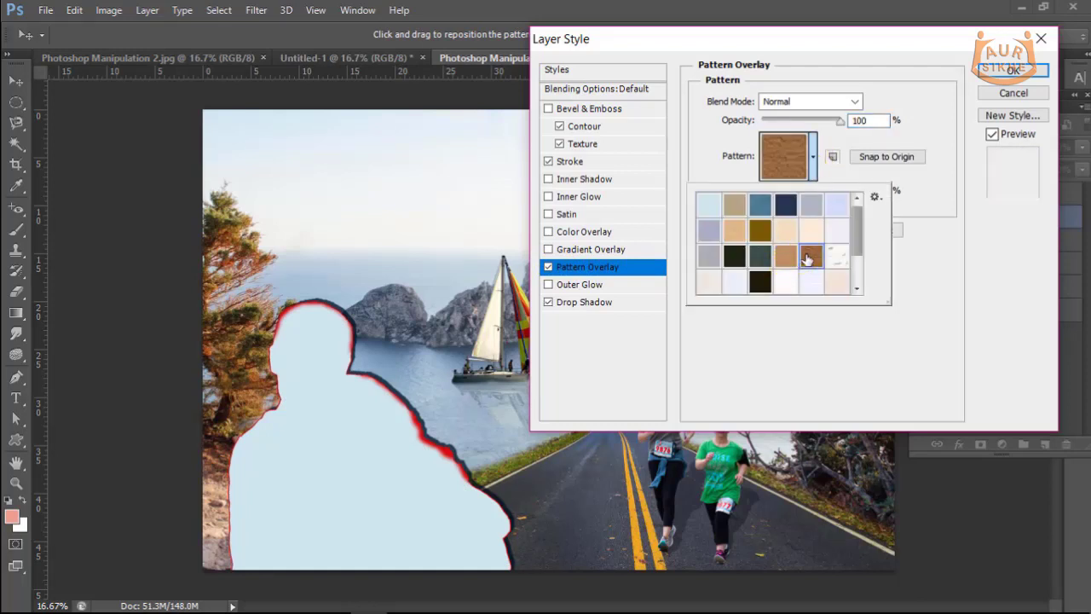
pyautogui.click(841, 123)
pyautogui.moveTo(813, 121); pyautogui.dragTo(812, 128)
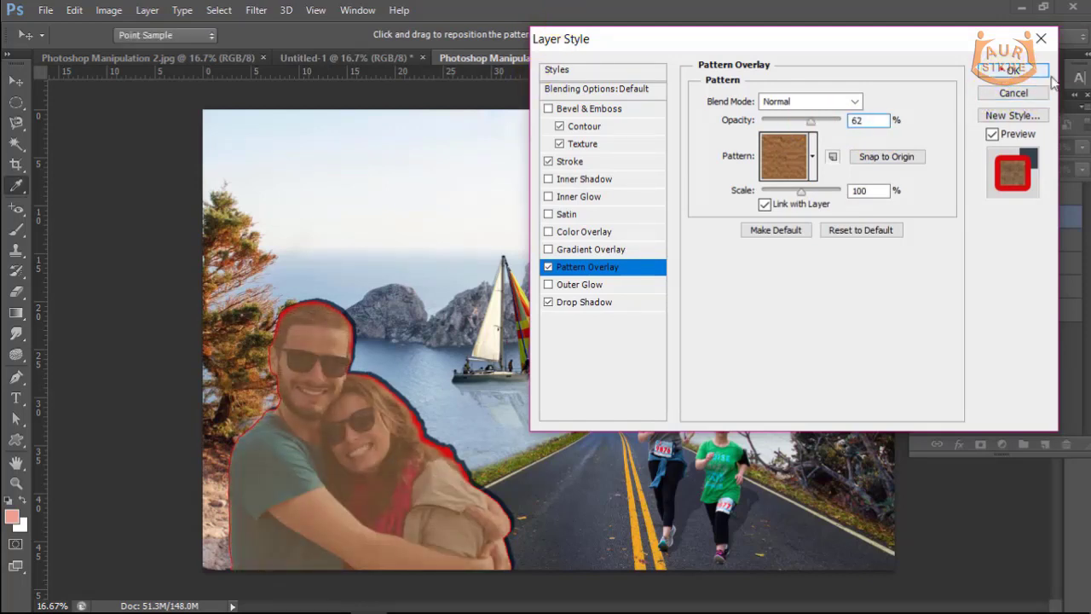
pyautogui.click(1012, 70)
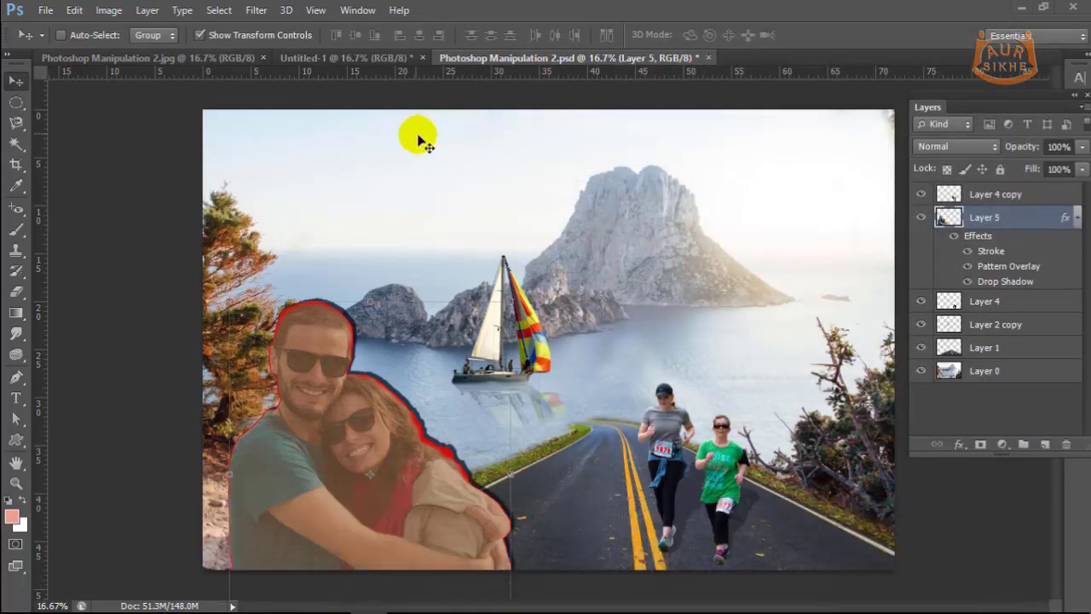
# Step: Hide the couple layer's effects and briefly toggle the Layer 4 copy runners
pyautogui.click(954, 238)
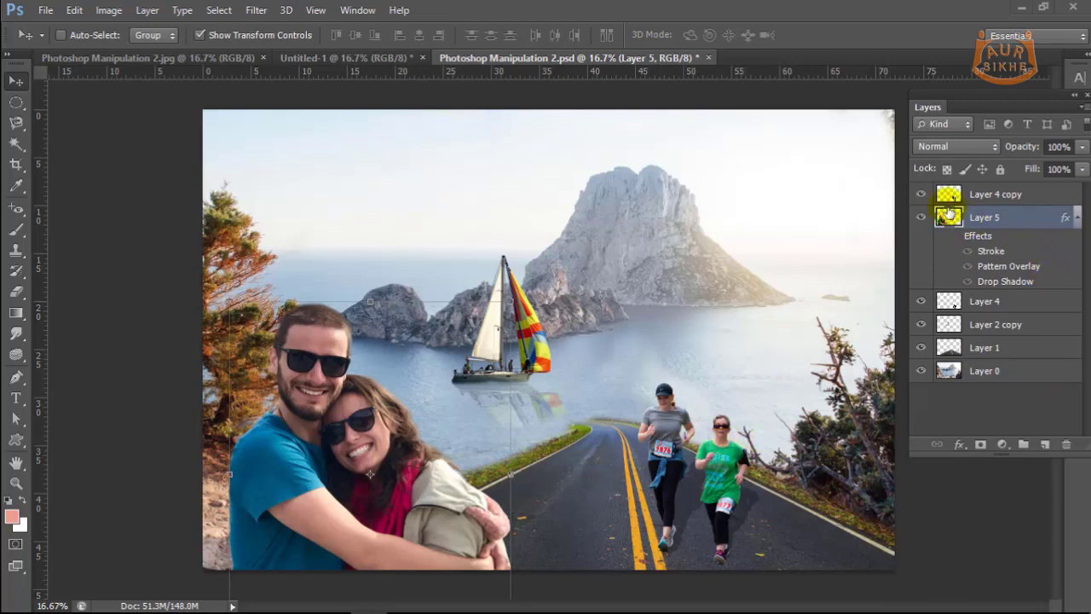
pyautogui.click(920, 194)
pyautogui.click(919, 193)
# Step: Toggle Layer 4's visibility several times to compare the runners
pyautogui.click(920, 303)
pyautogui.click(920, 302)
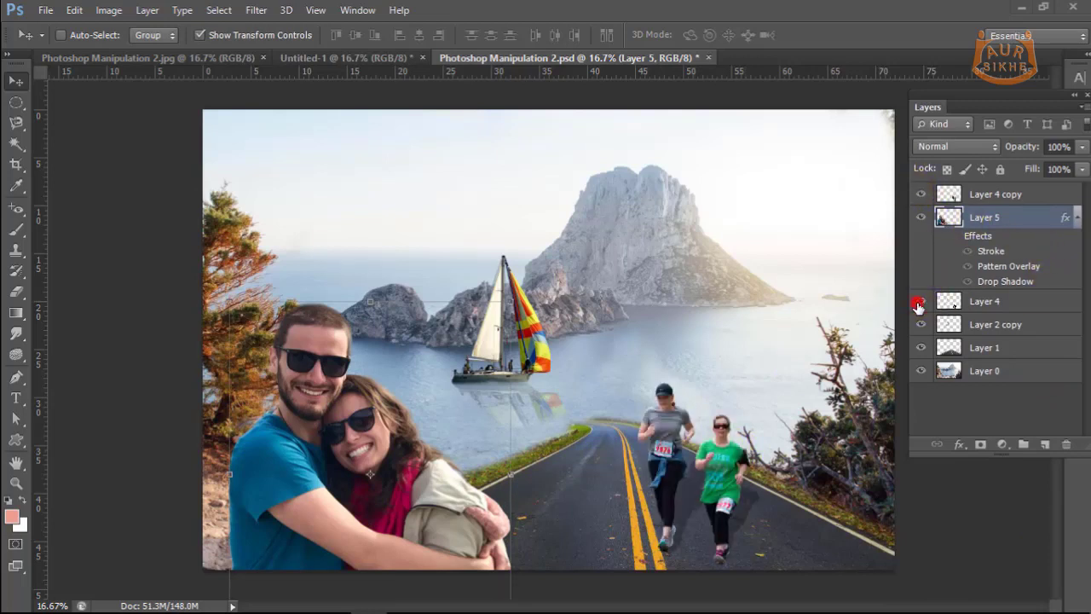
pyautogui.click(920, 303)
pyautogui.click(921, 302)
pyautogui.click(920, 301)
# Step: Drag Layer 4 above Layer 5, then toggle Layer 4 copy and Layer 4 to check the order
pyautogui.click(1027, 303)
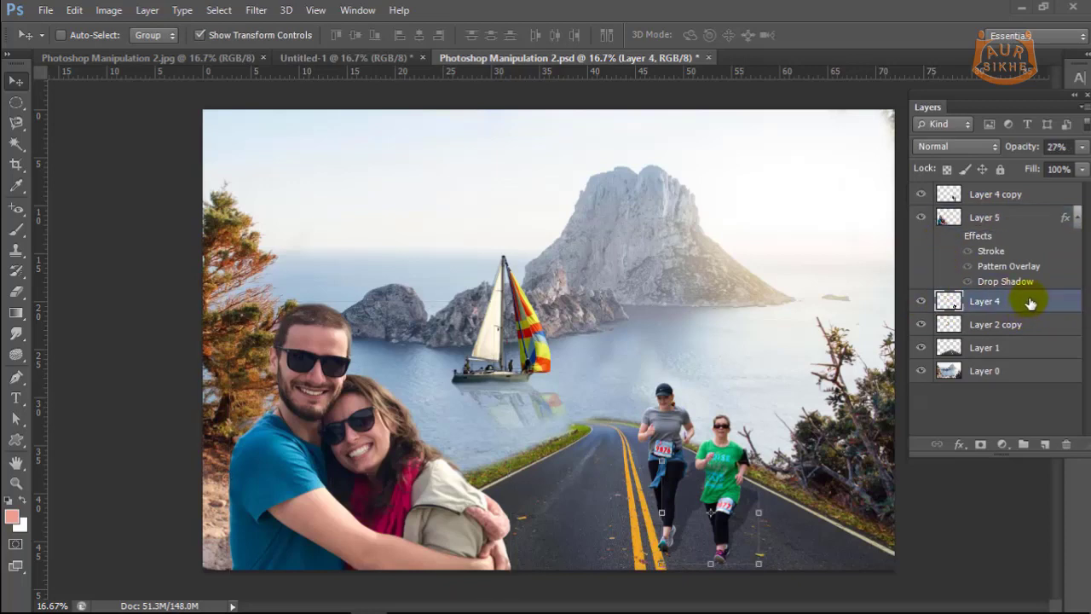
pyautogui.moveTo(1030, 304); pyautogui.dragTo(1030, 217)
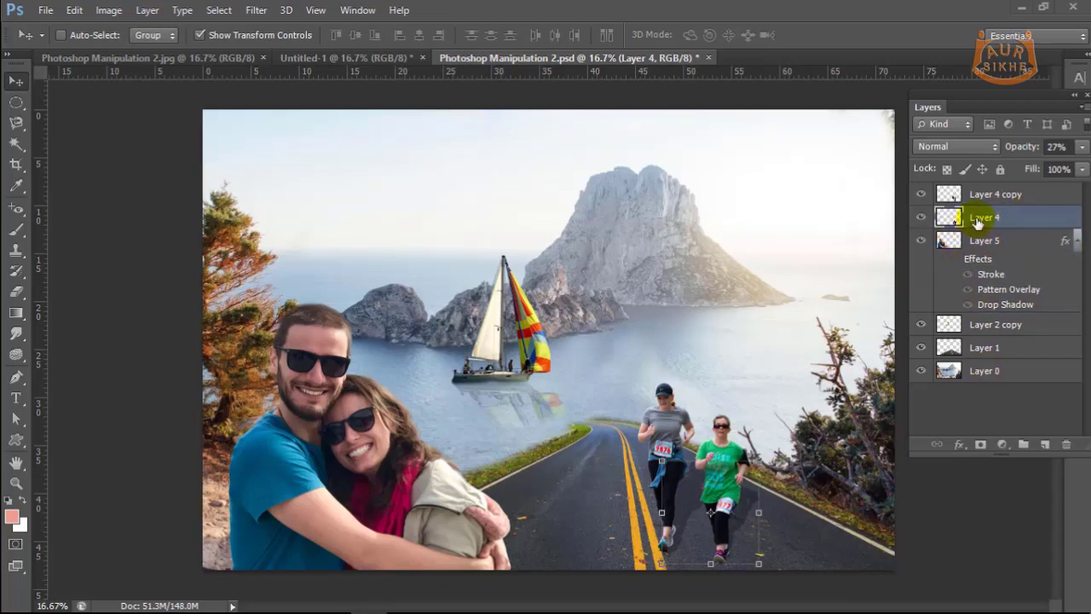
pyautogui.click(920, 195)
pyautogui.click(920, 195)
pyautogui.click(921, 218)
pyautogui.click(920, 219)
# Step: Undo Layer 4's accidental shift, nudge the couple on Layer 5 higher, and compare by toggling it
pyautogui.moveTo(308, 337); pyautogui.dragTo(312, 346)
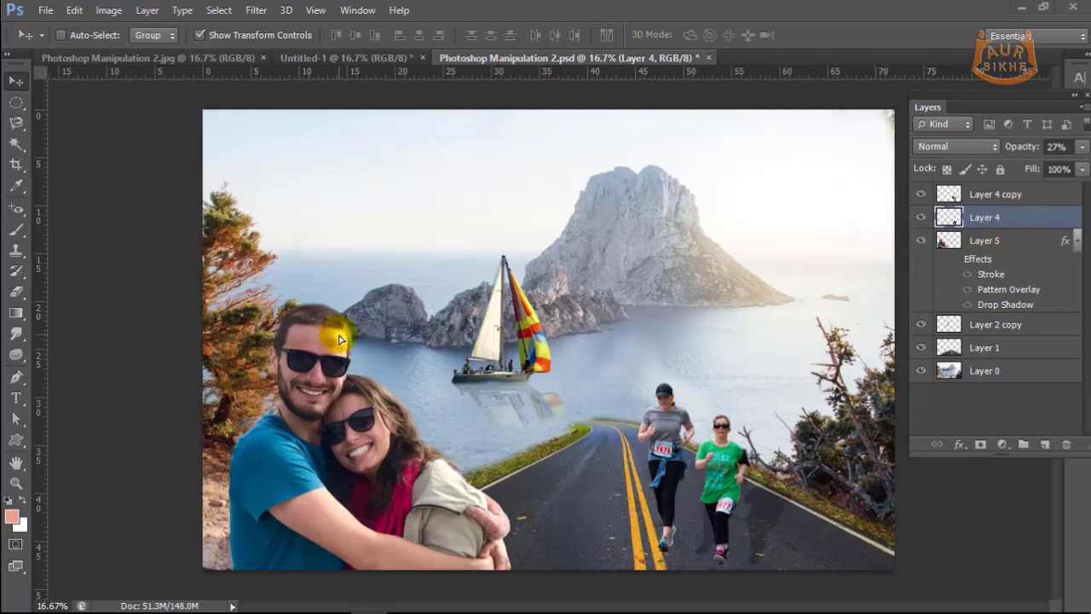
pyautogui.hotkey('ctrl', 'z')
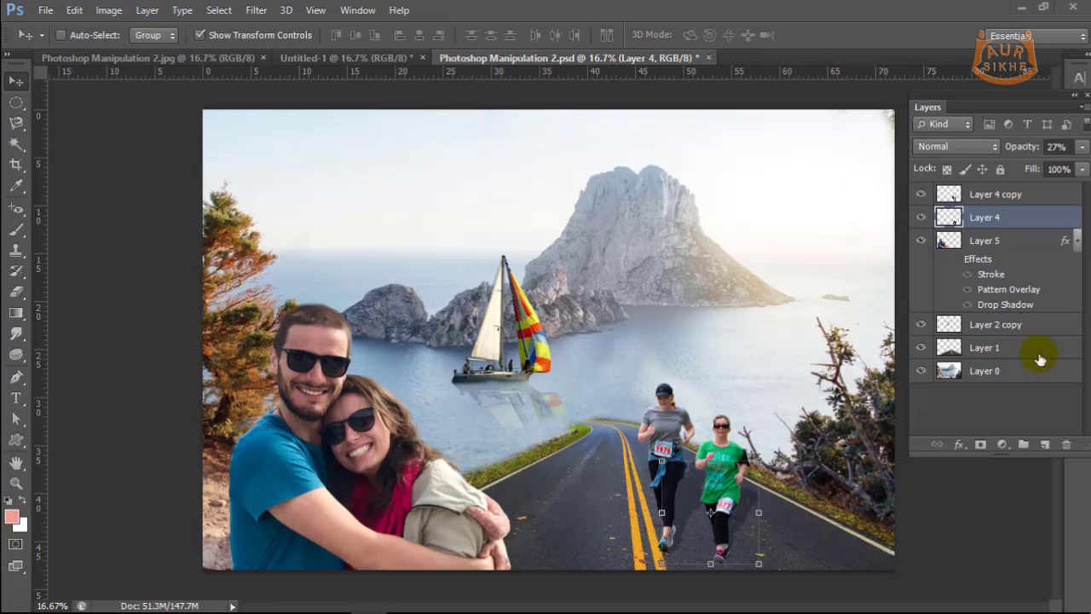
pyautogui.click(1023, 240)
pyautogui.moveTo(316, 385); pyautogui.dragTo(318, 381)
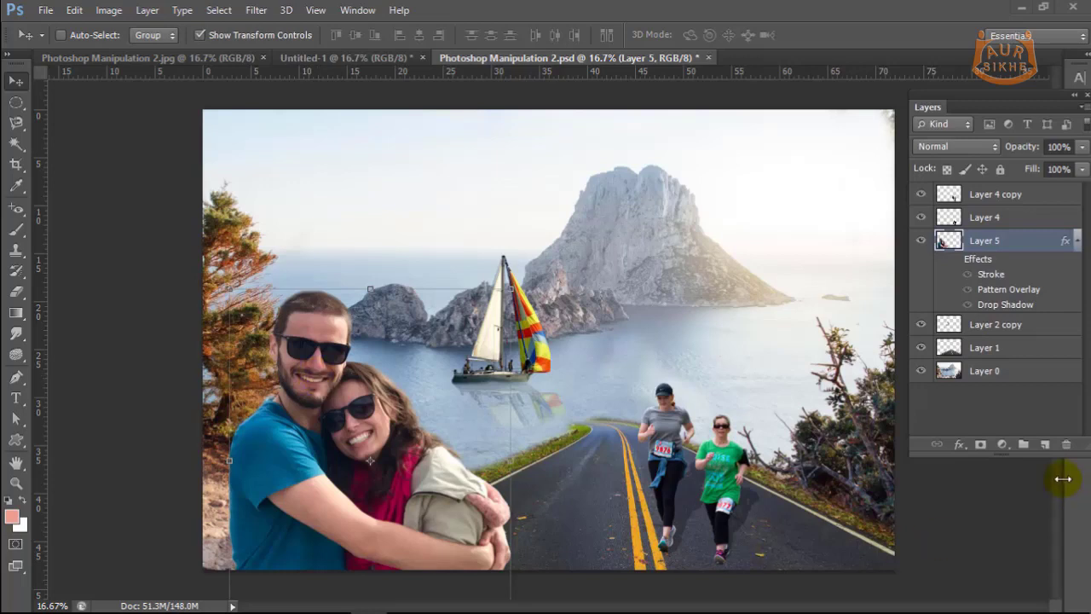
pyautogui.click(922, 242)
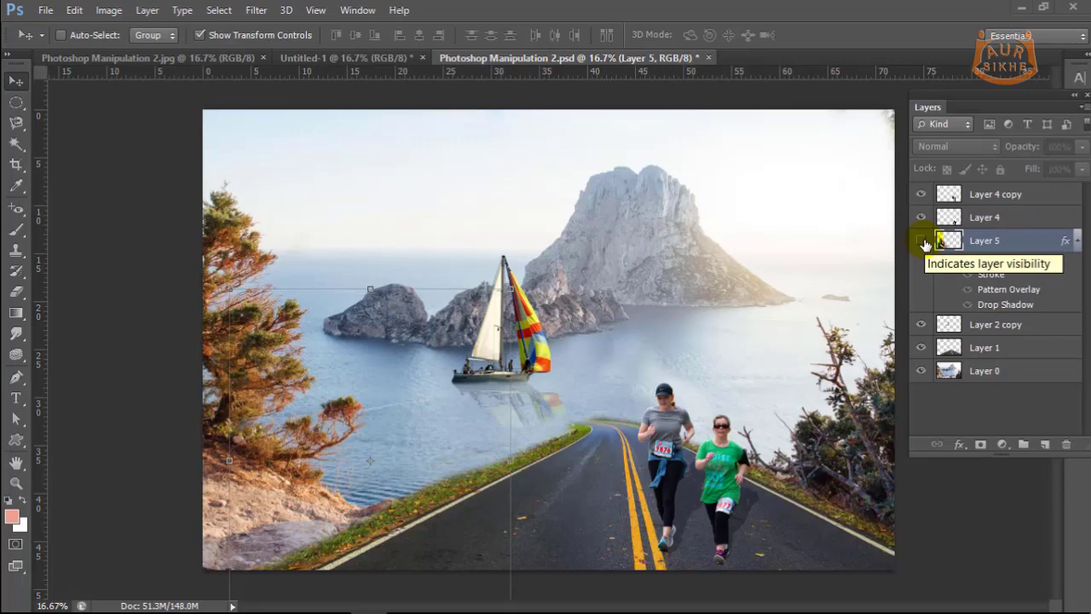
pyautogui.click(922, 242)
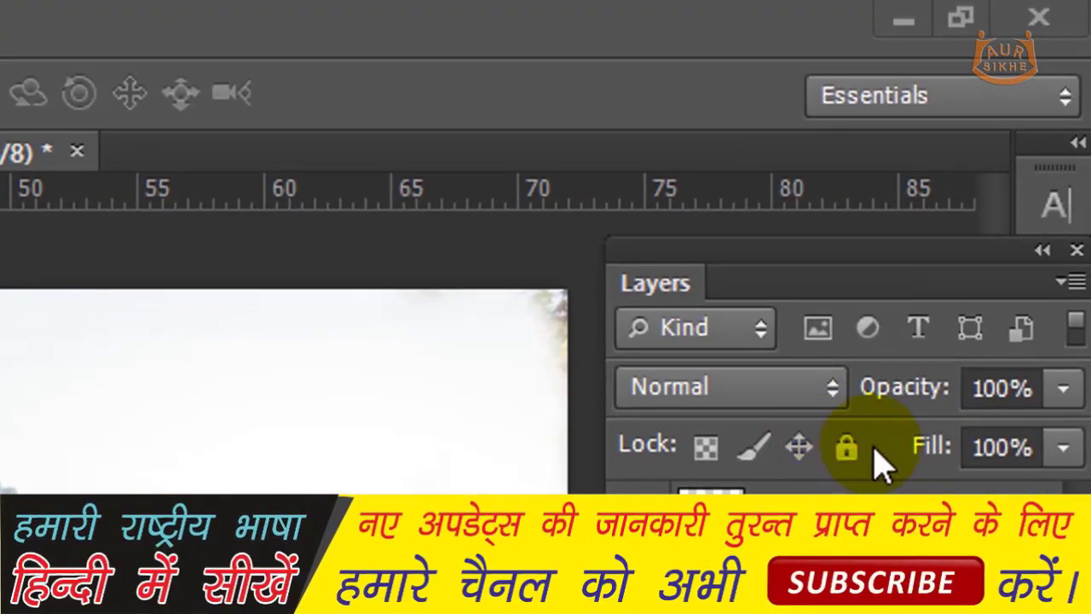
# Step: Lock all of Layer 5 and confirm repeated move attempts are refused with the locked-layer alert
pyautogui.click(847, 448)
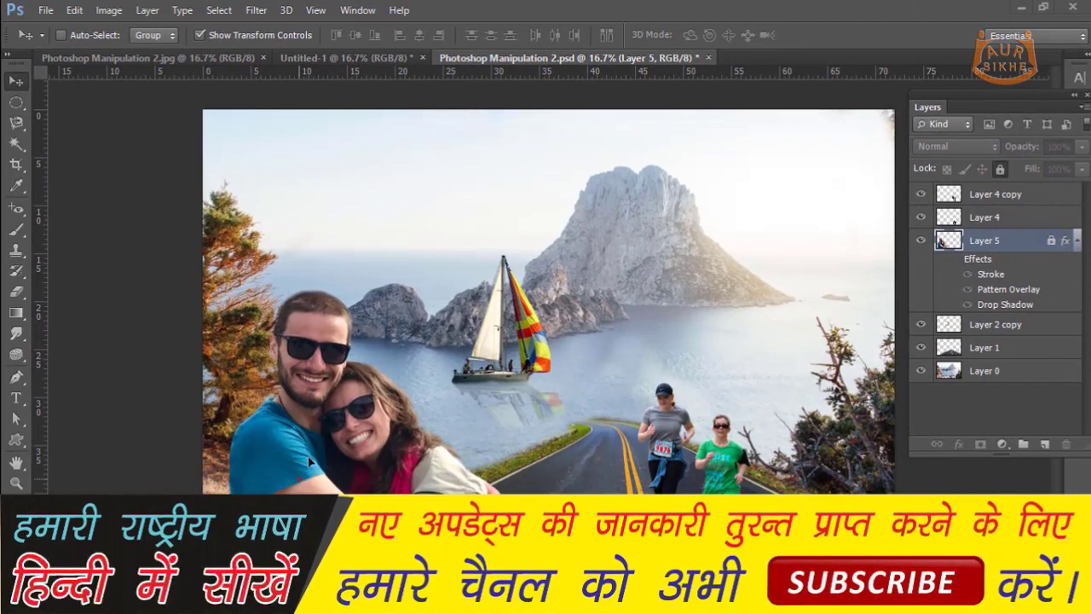
pyautogui.click(328, 435)
pyautogui.click(517, 248)
pyautogui.click(306, 404)
pyautogui.click(521, 248)
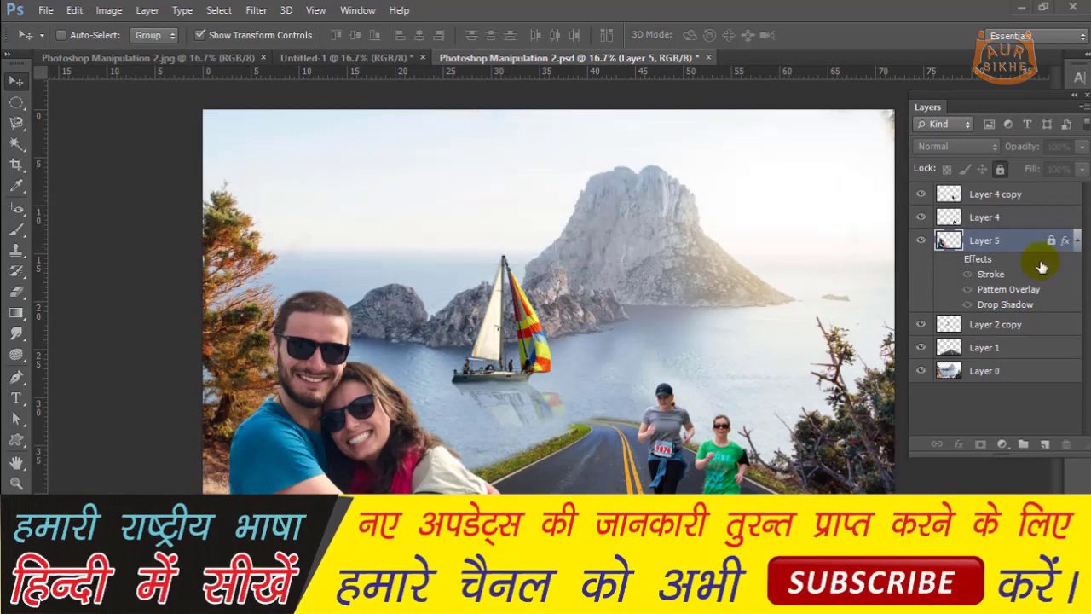
pyautogui.keyDown('ctrl'); pyautogui.click(950, 242); pyautogui.keyUp('ctrl')
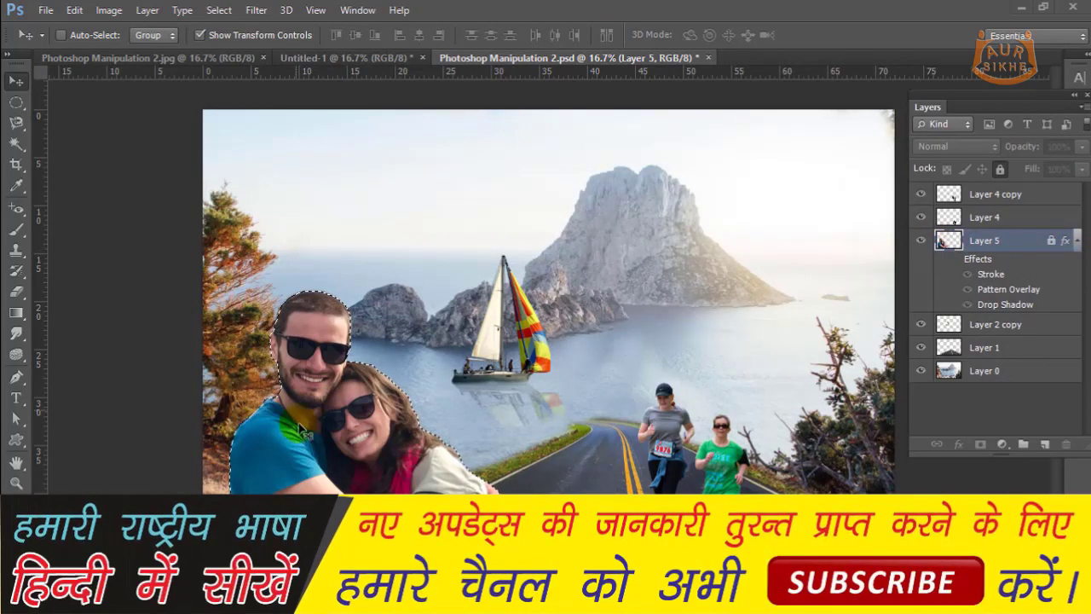
pyautogui.click(383, 421)
pyautogui.click(521, 248)
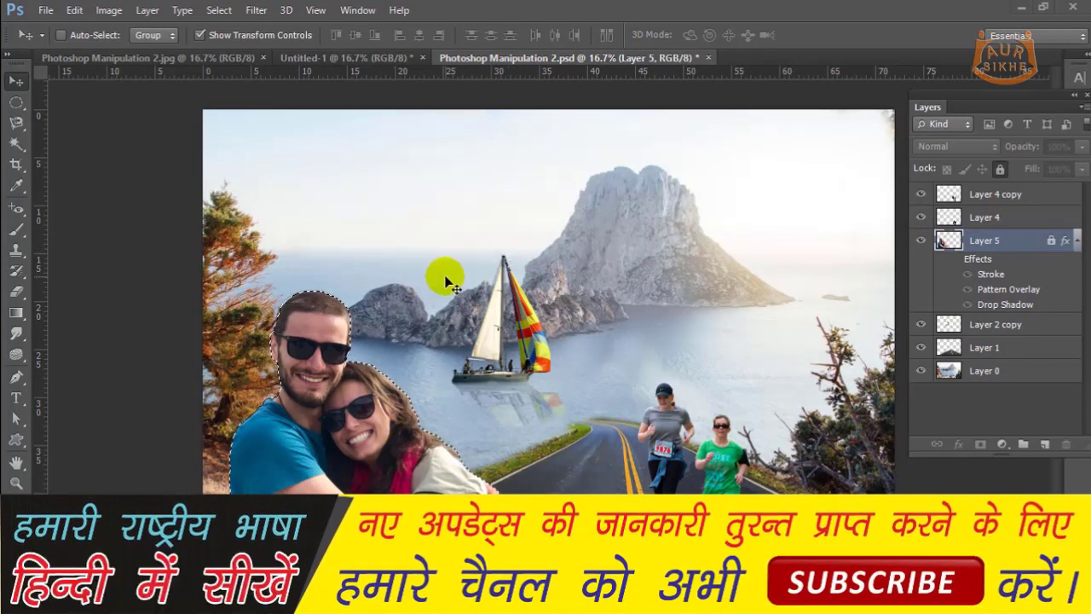
pyautogui.click(305, 322)
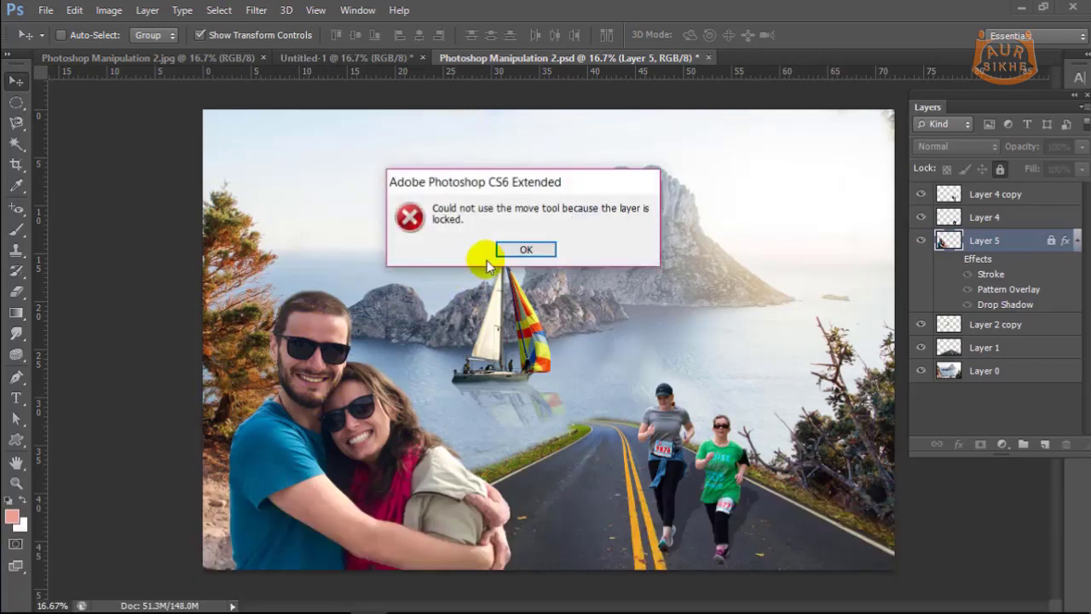
pyautogui.click(515, 253)
pyautogui.click(516, 255)
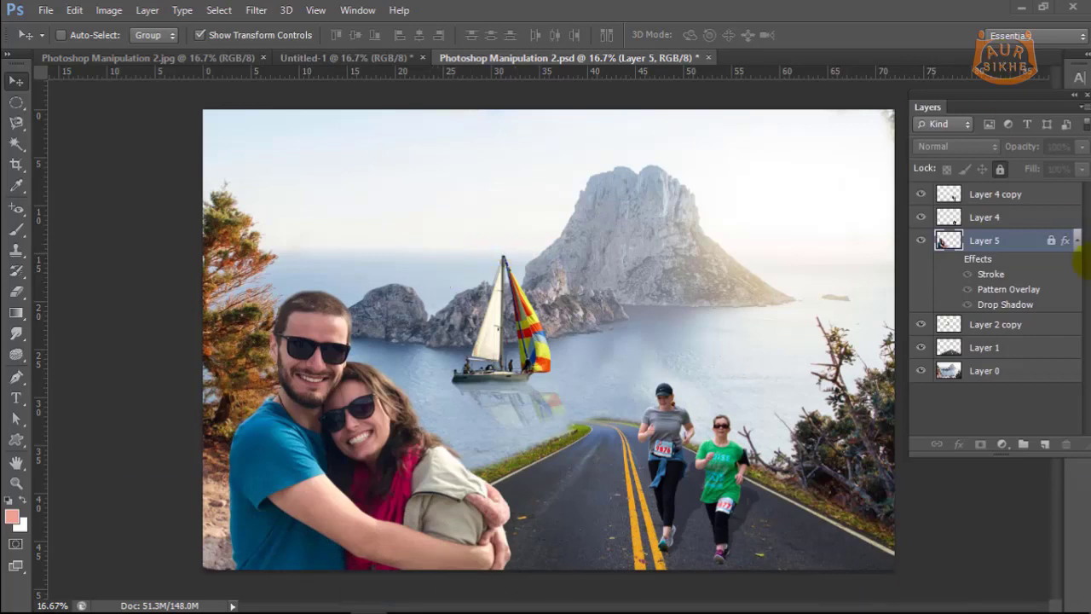
# Step: Group Layer 4 copy and Layer 4 into Group 1 with Ctrl+G and collapse the group
pyautogui.click(1034, 194)
pyautogui.moveTo(1037, 212); pyautogui.dragTo(1030, 222)
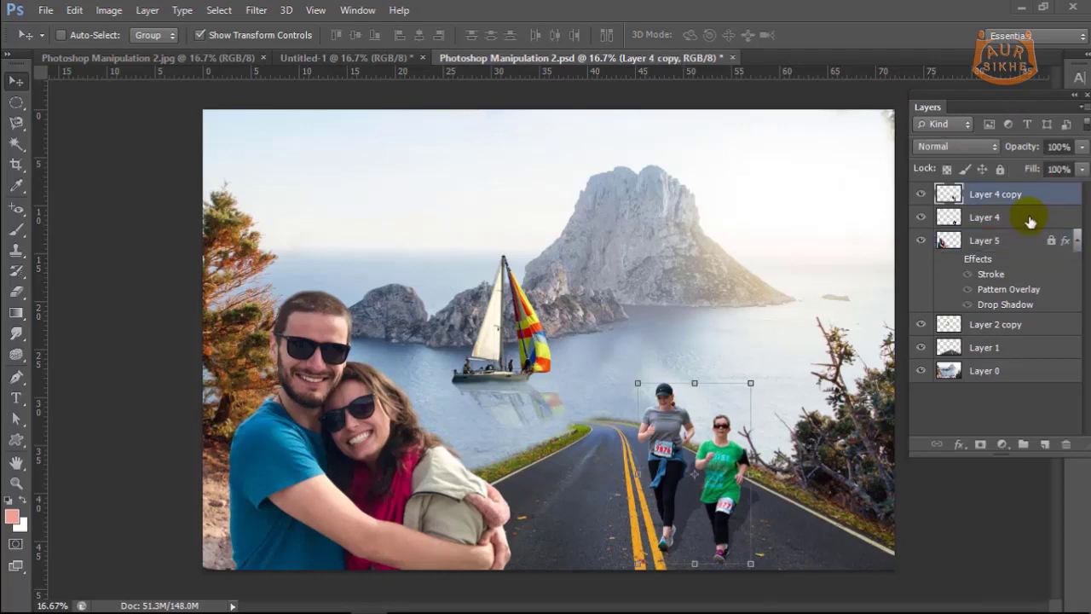
pyautogui.keyDown('ctrl'); pyautogui.click(1030, 218); pyautogui.keyUp('ctrl')
pyautogui.rightClick(1029, 217)
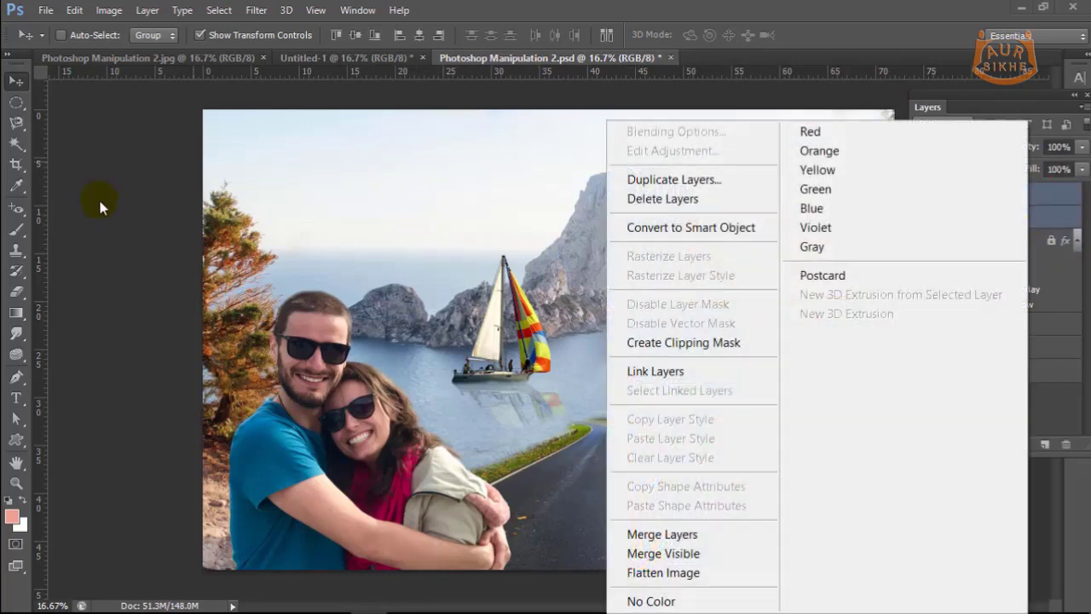
pyautogui.click(100, 207)
pyautogui.hotkey('ctrl', 'g')
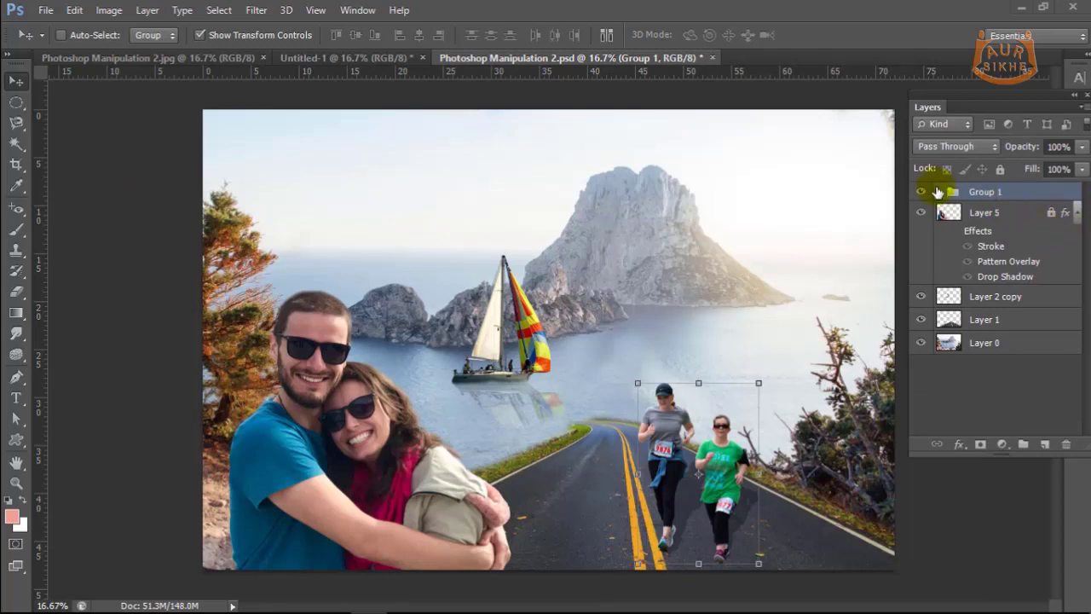
pyautogui.click(939, 192)
pyautogui.click(939, 193)
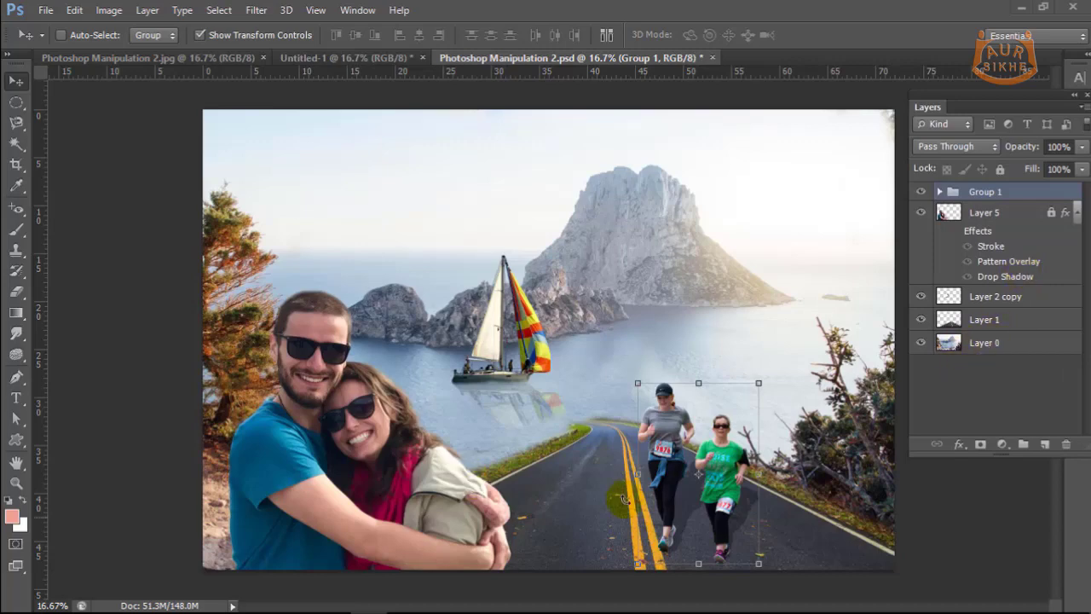
pyautogui.click(923, 345)
pyautogui.click(922, 345)
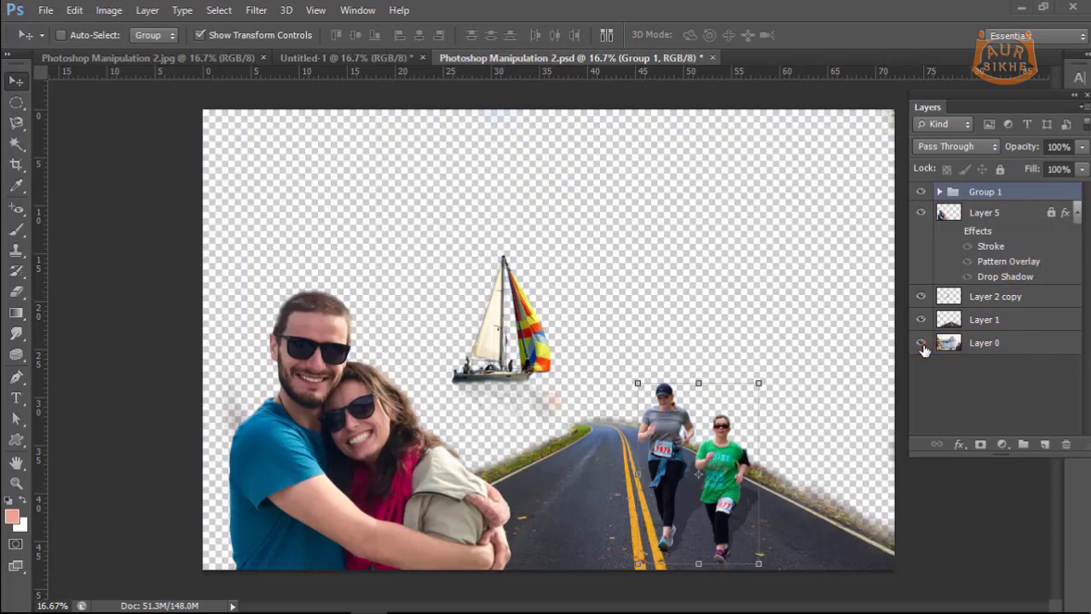
# Step: Rename the background Layer 0 to 'Sea Mountain'
pyautogui.click(989, 345)
pyautogui.rightClick(987, 342)
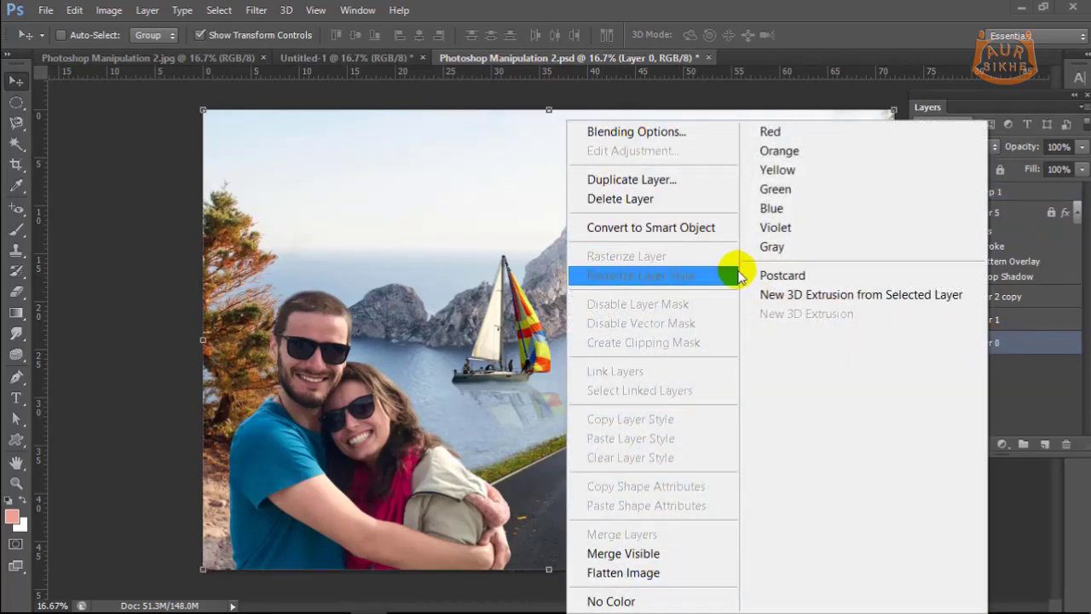
pyautogui.click(163, 242)
pyautogui.rightClick(979, 344)
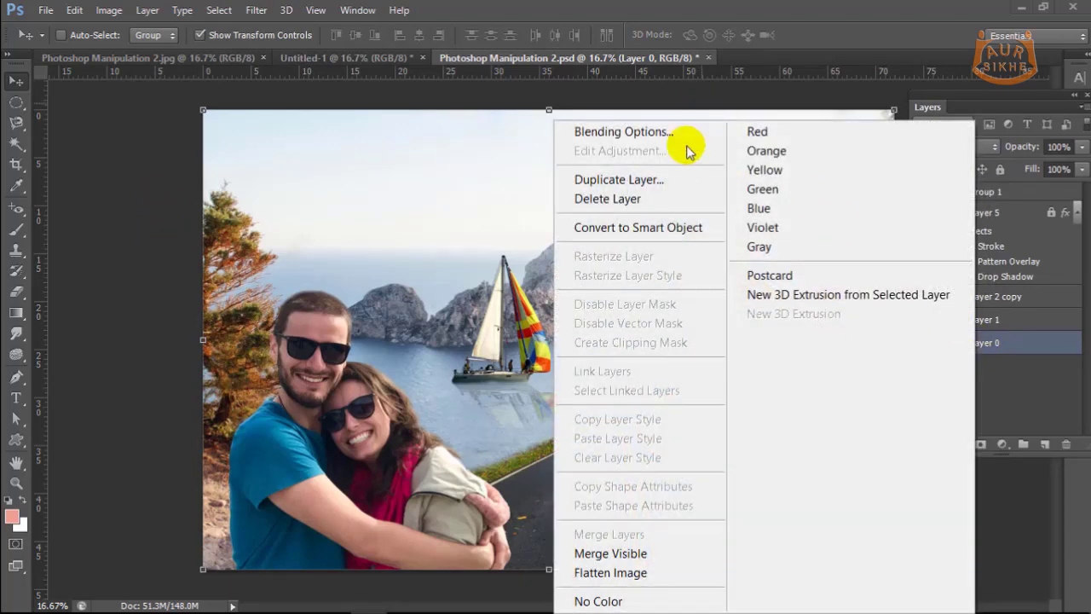
pyautogui.click(191, 346)
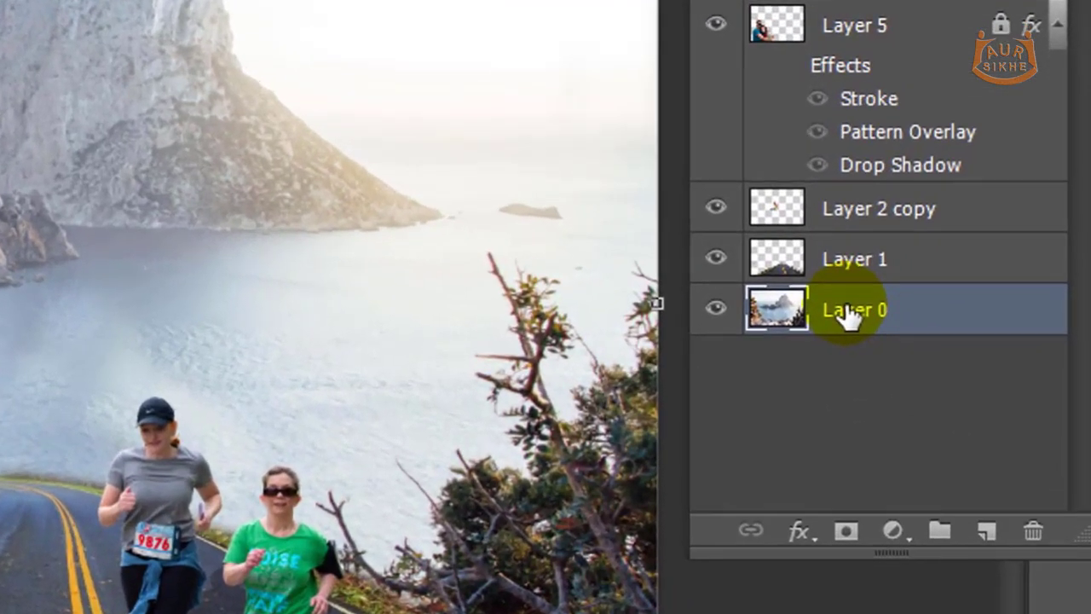
pyautogui.doubleClick(852, 309)
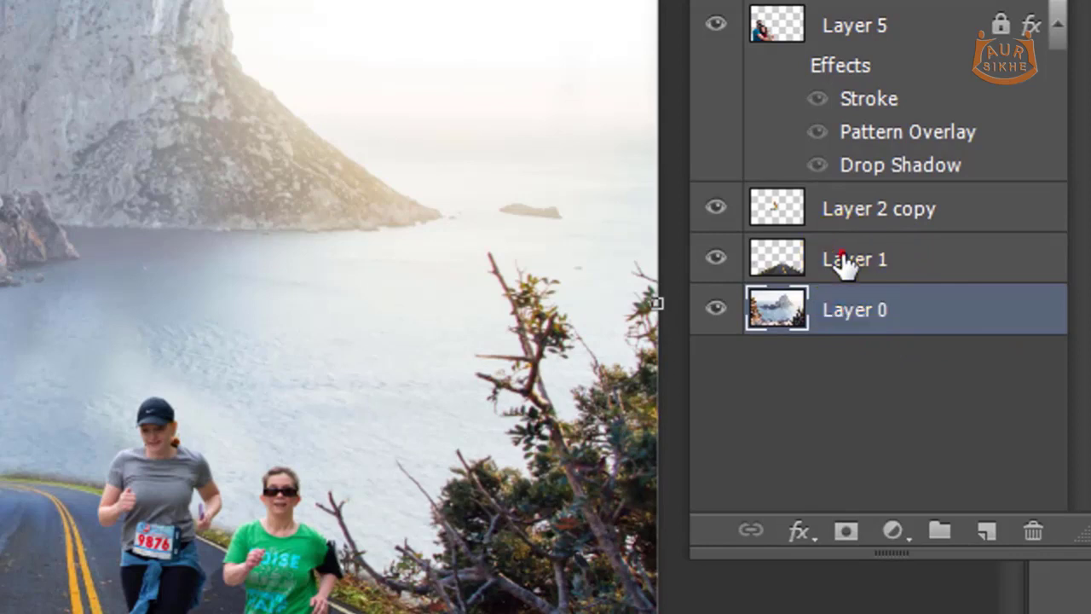
pyautogui.doubleClick(848, 260)
pyautogui.doubleClick(851, 308)
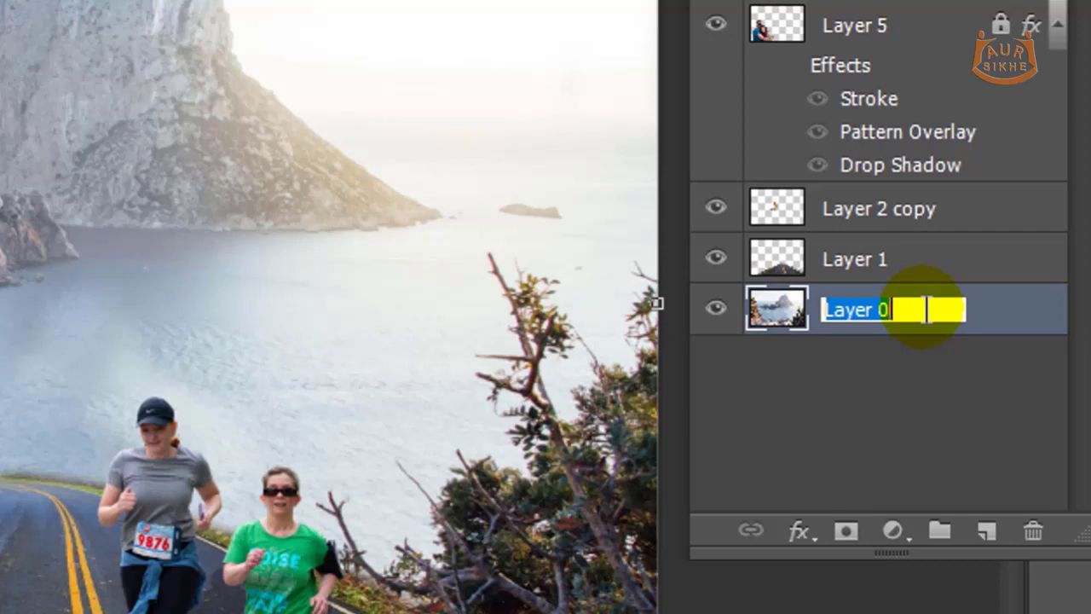
pyautogui.write('Sea')
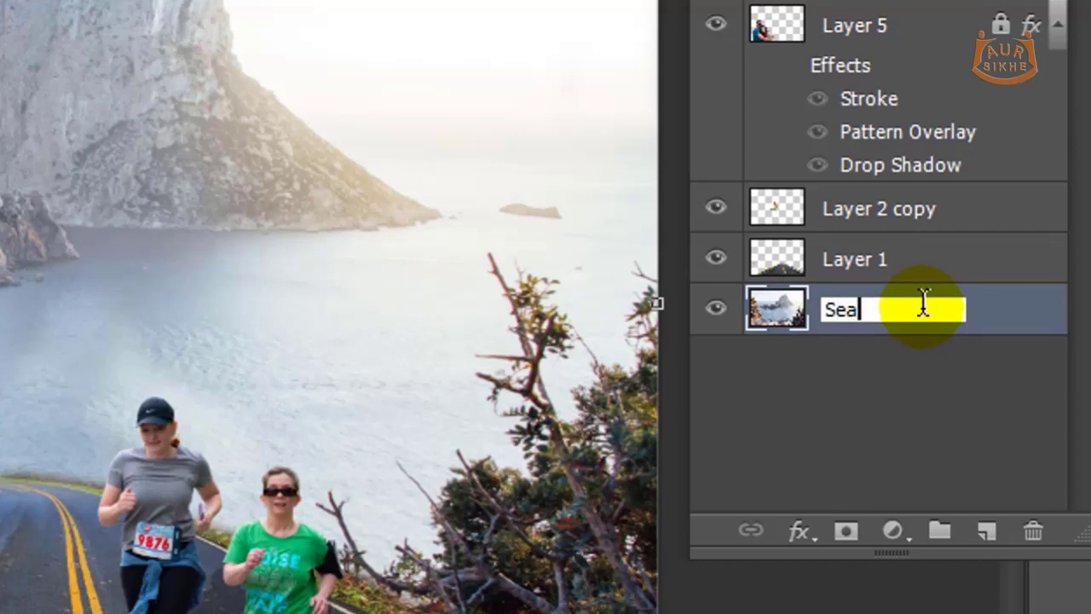
pyautogui.write('r Mou')
pyautogui.write('ntain')
pyautogui.press('Return')
# Step: Rename Layer 1 to 'Road'
pyautogui.click(926, 271)
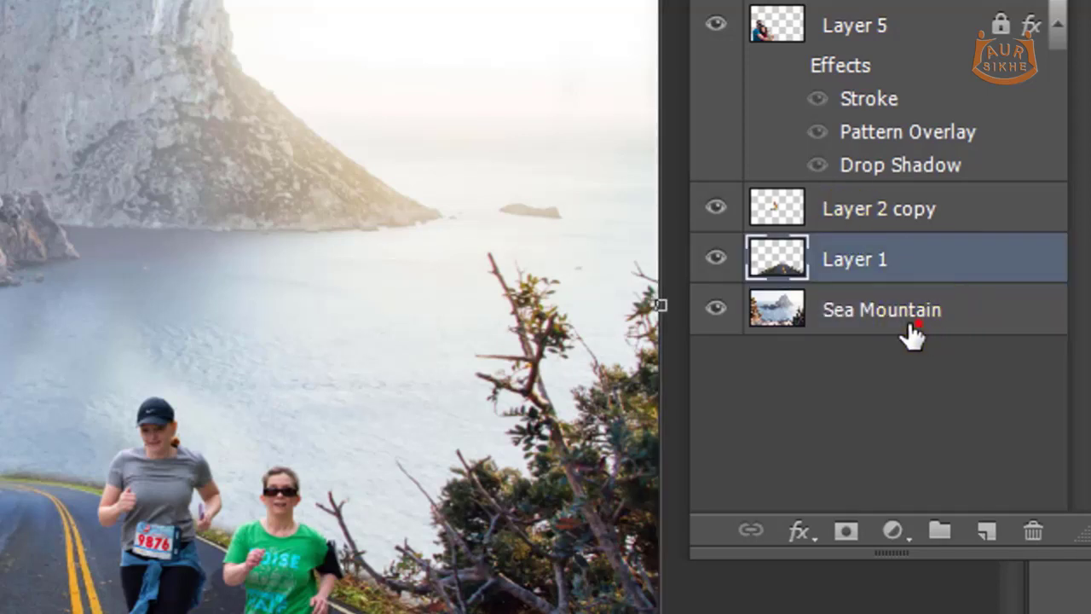
pyautogui.click(908, 333)
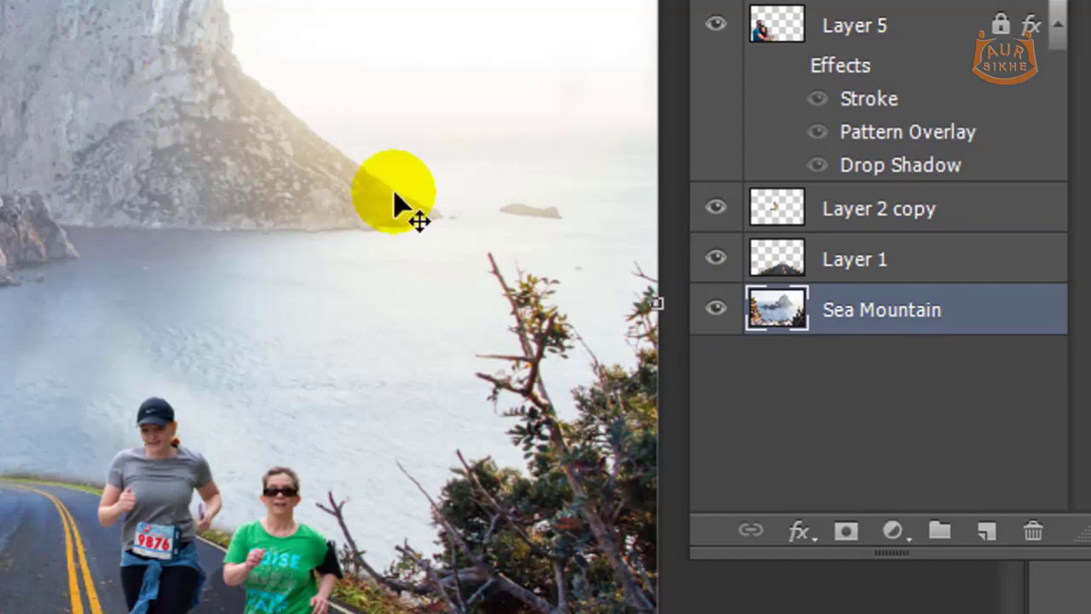
pyautogui.click(715, 309)
pyautogui.click(715, 310)
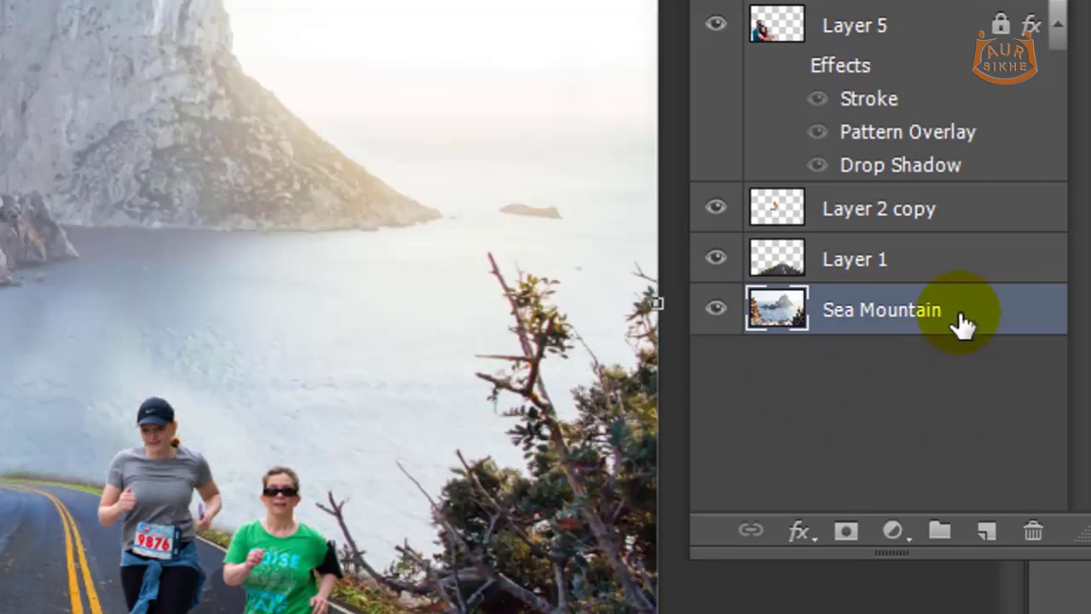
pyautogui.doubleClick(856, 260)
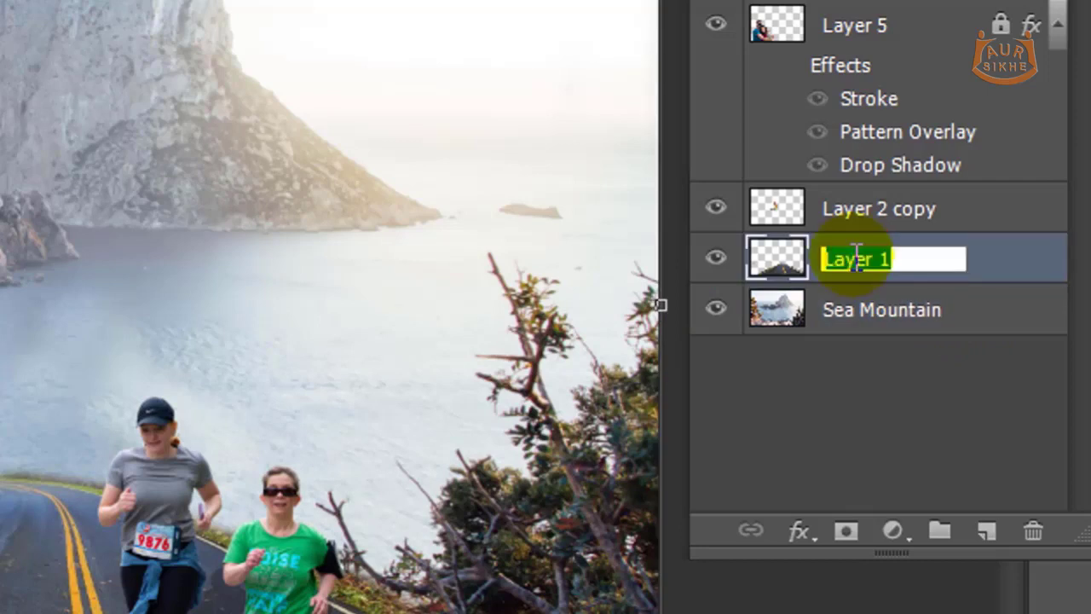
pyautogui.write('Road')
pyautogui.click(855, 215)
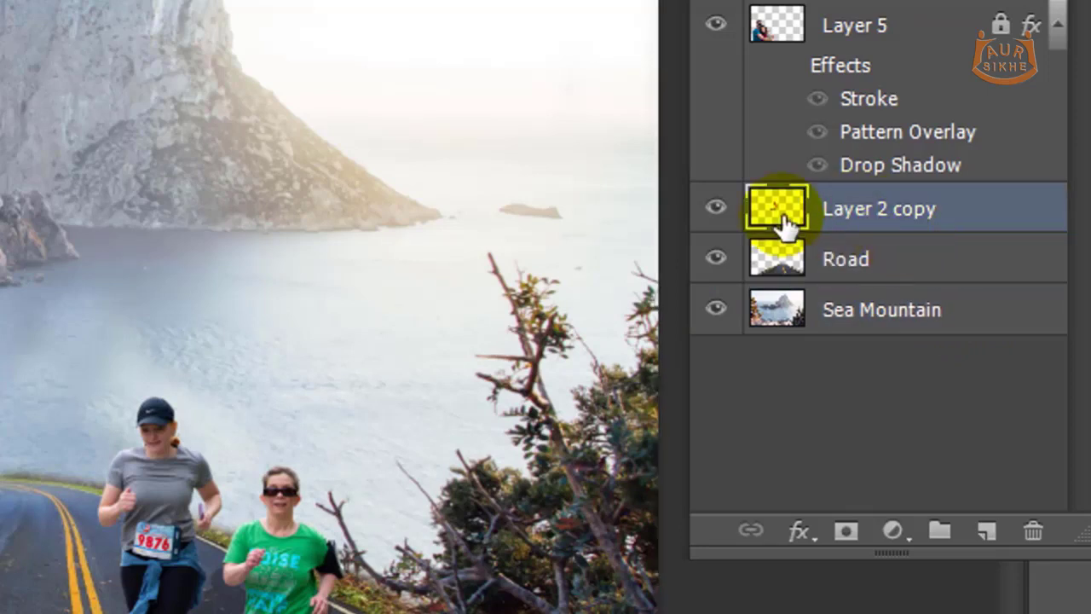
# Step: Rename Group 1 to 'Image and shadow'
pyautogui.click(863, 3)
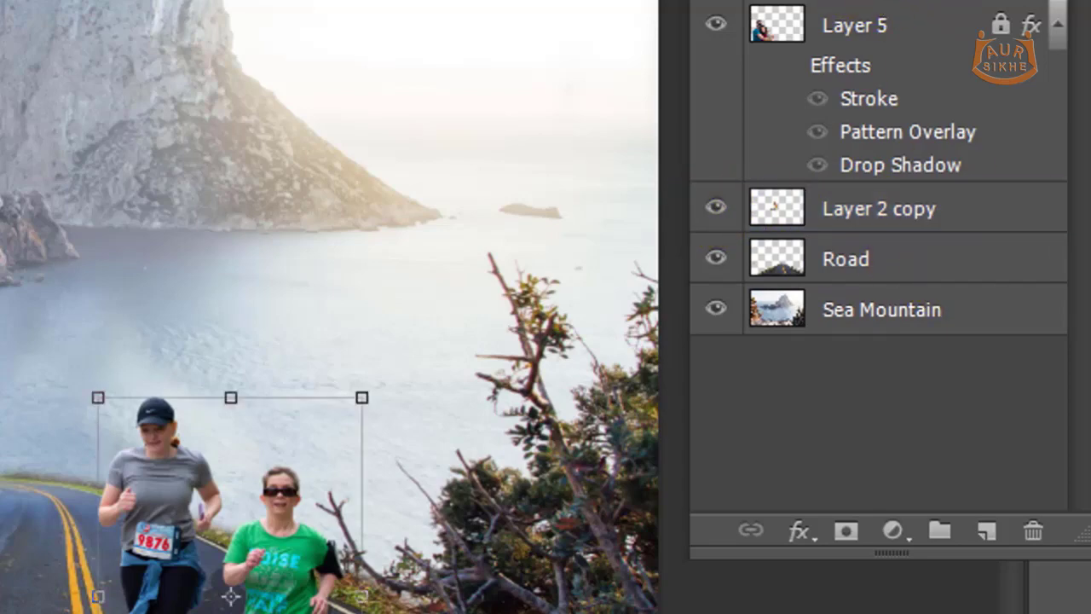
pyautogui.doubleClick(885, 170)
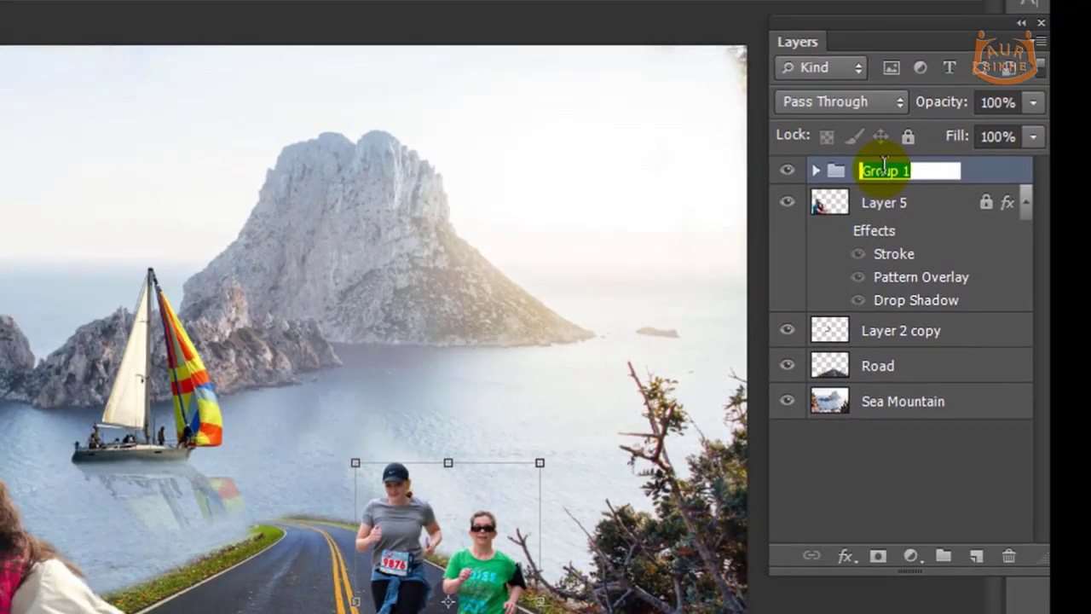
pyautogui.write('Image and s')
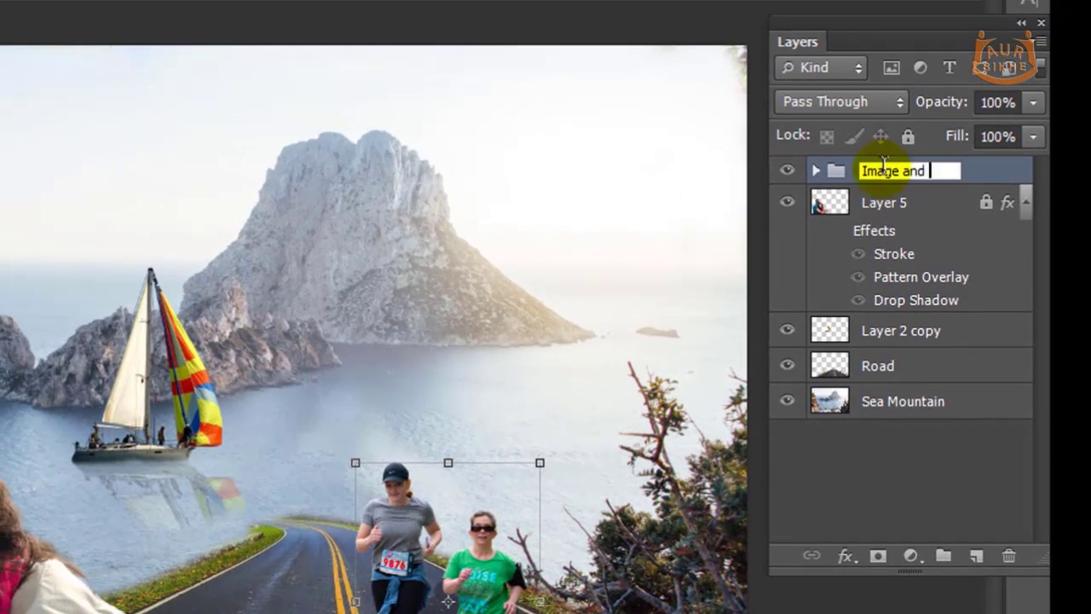
pyautogui.write('hadow')
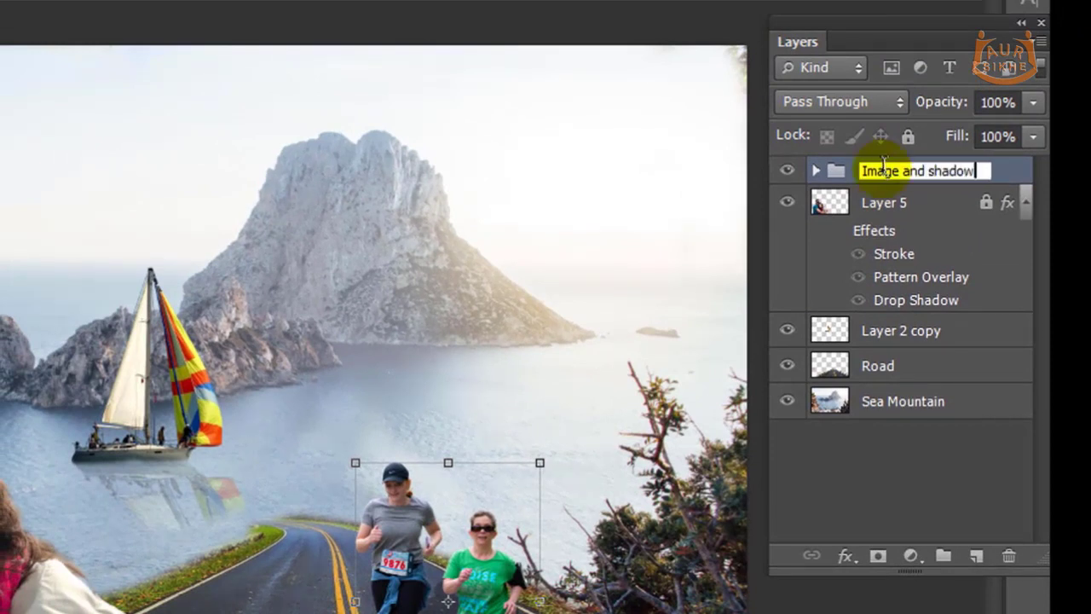
pyautogui.press('Return')
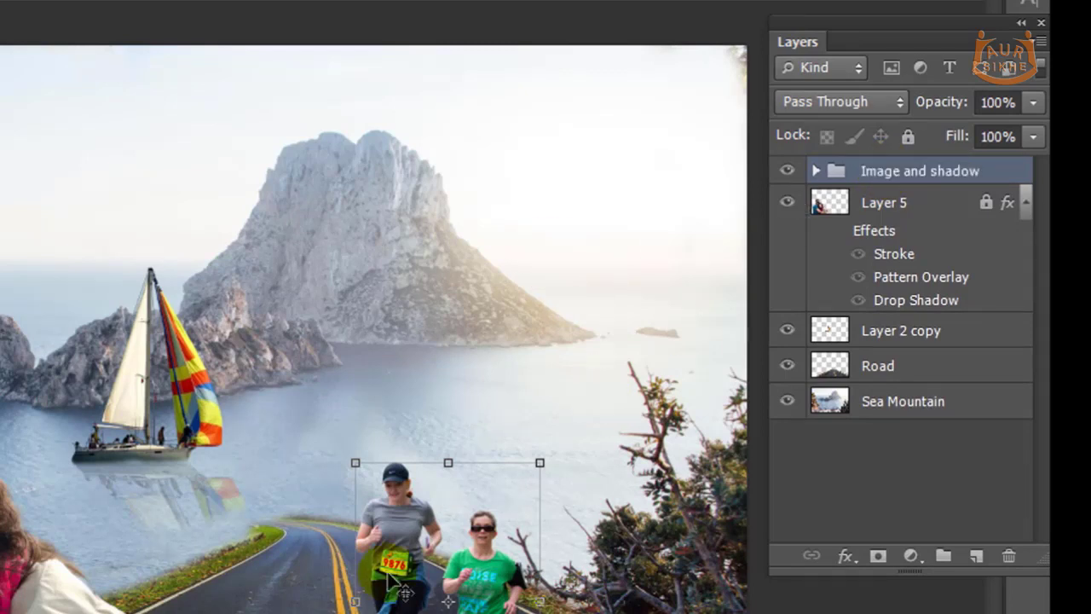
# Step: Nudge the runners slightly left and down the road, then select the Layer 2 copy sailboat layer
pyautogui.moveTo(358, 510); pyautogui.dragTo(352, 519)
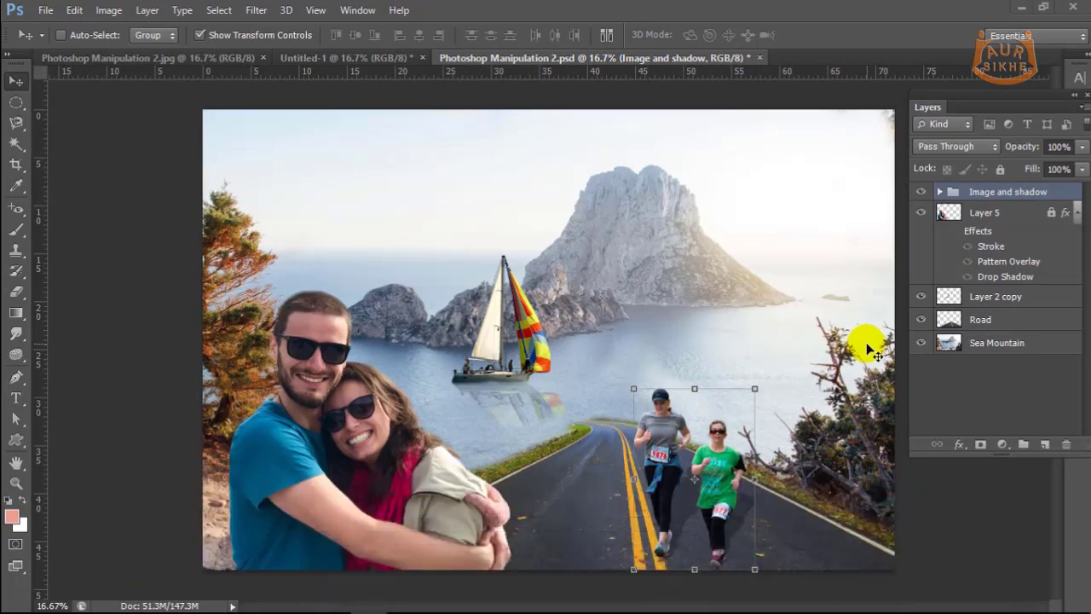
pyautogui.click(1022, 299)
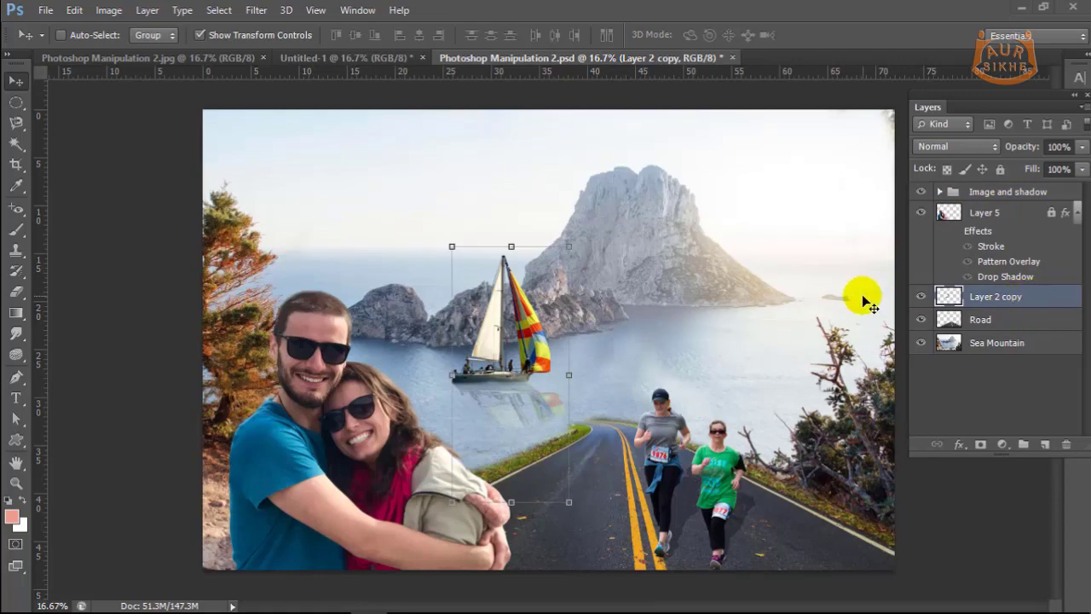
pyautogui.click(920, 297)
pyautogui.click(920, 297)
# Step: Delete the Layer 2 copy sailboat layer, then undo to restore it
pyautogui.rightClick(1056, 296)
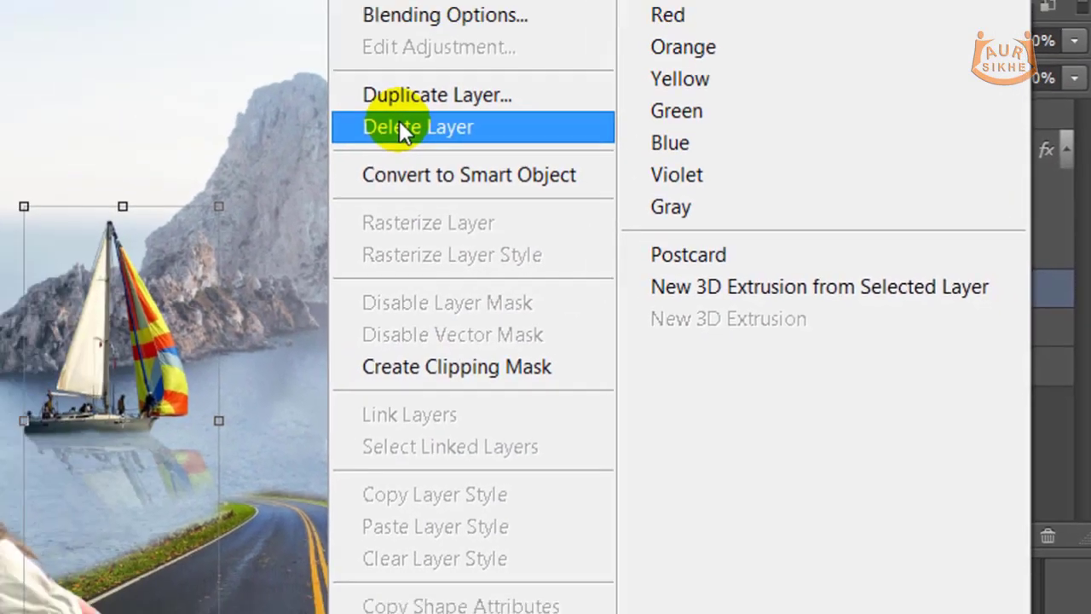
pyautogui.click(401, 128)
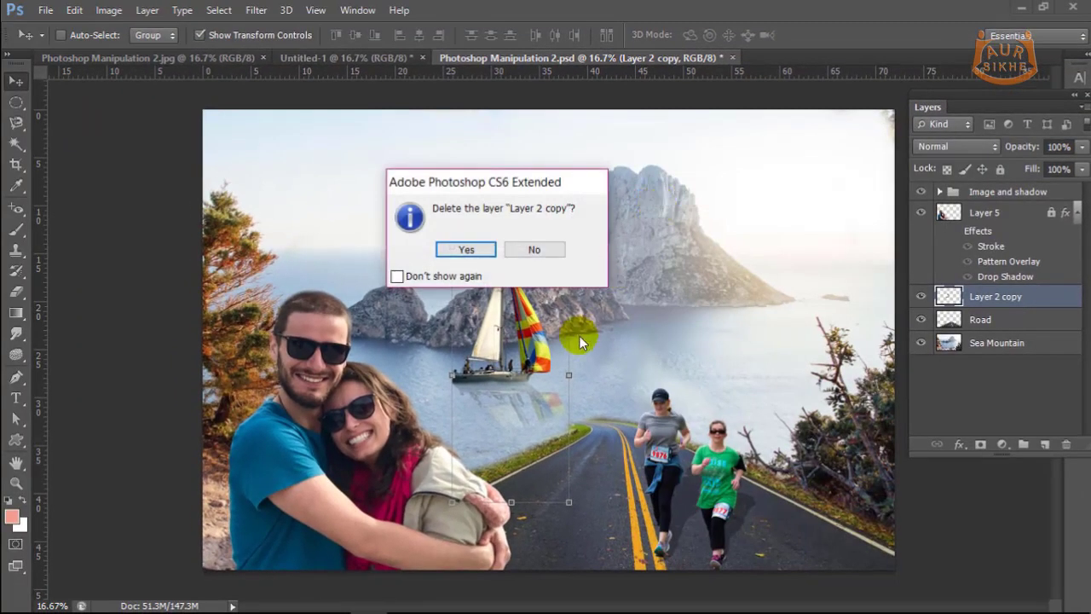
pyautogui.click(466, 251)
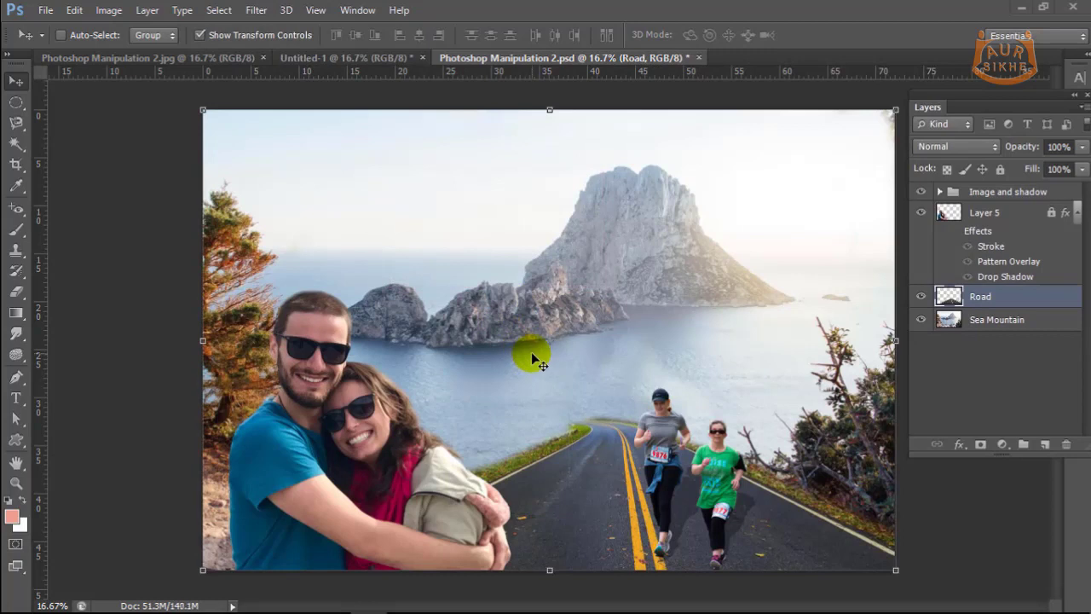
pyautogui.hotkey('ctrl', 'z')
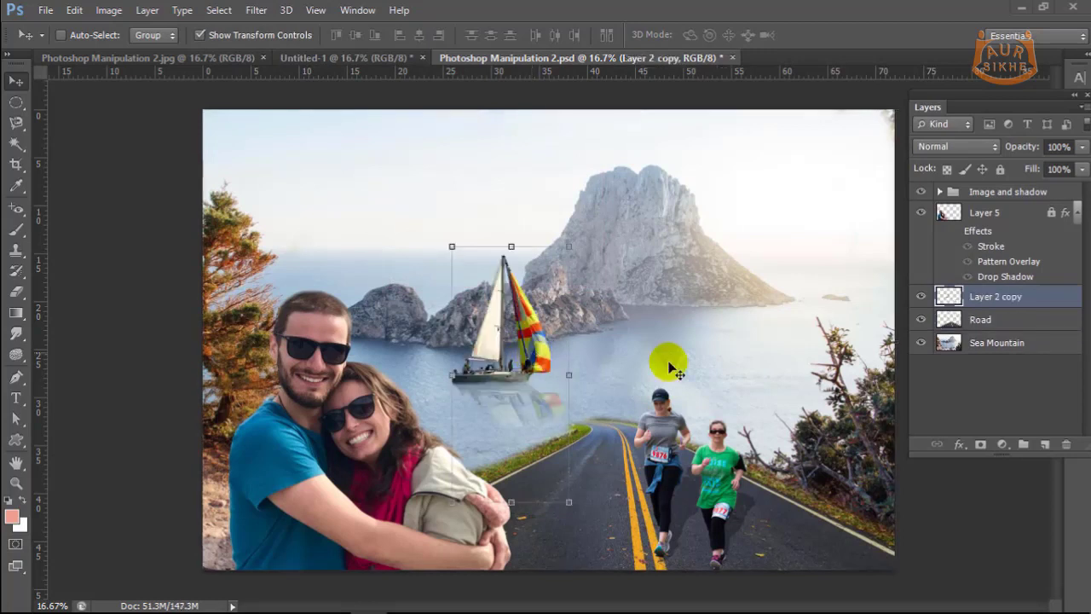
pyautogui.click(1009, 193)
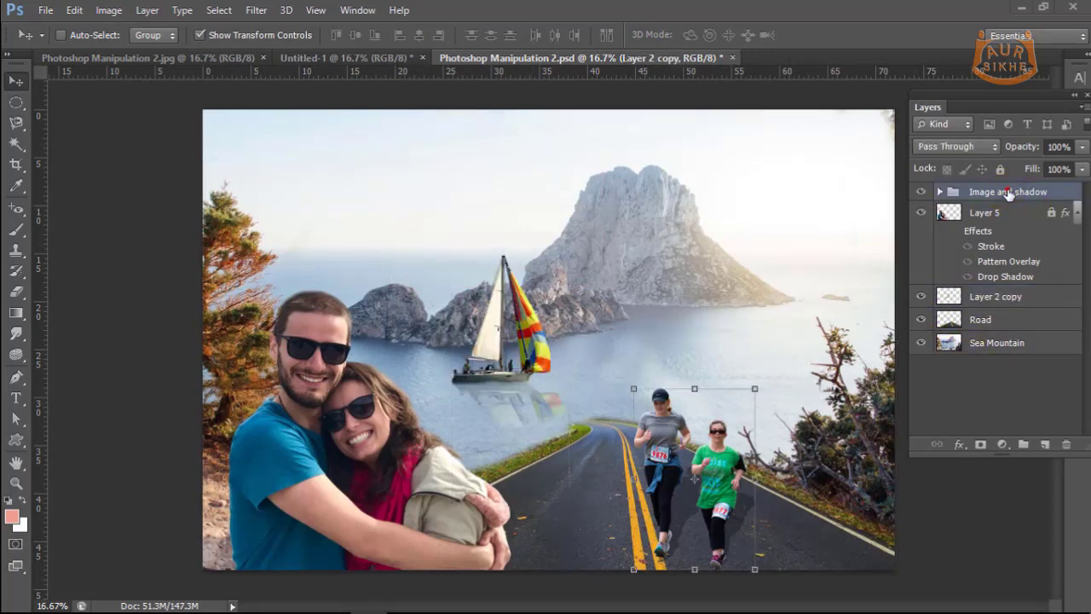
pyautogui.rightClick(1009, 192)
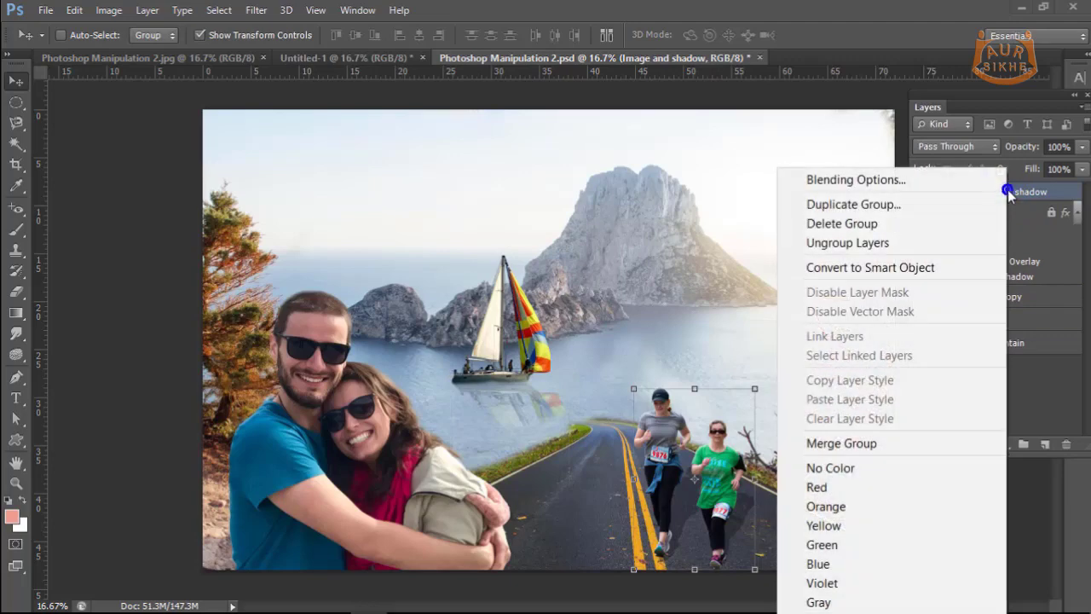
pyautogui.click(844, 225)
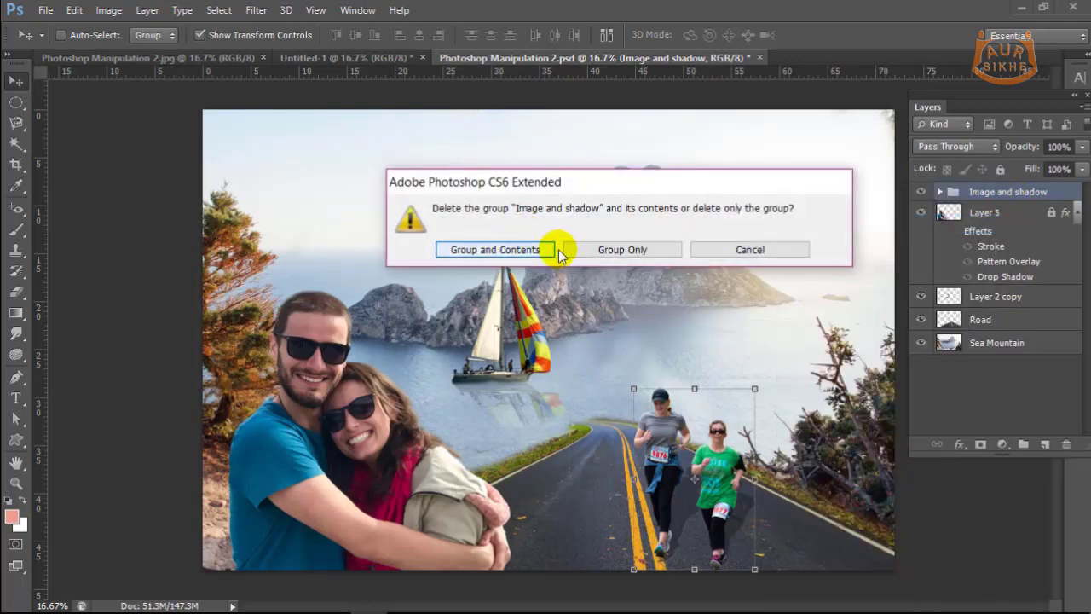
pyautogui.click(622, 250)
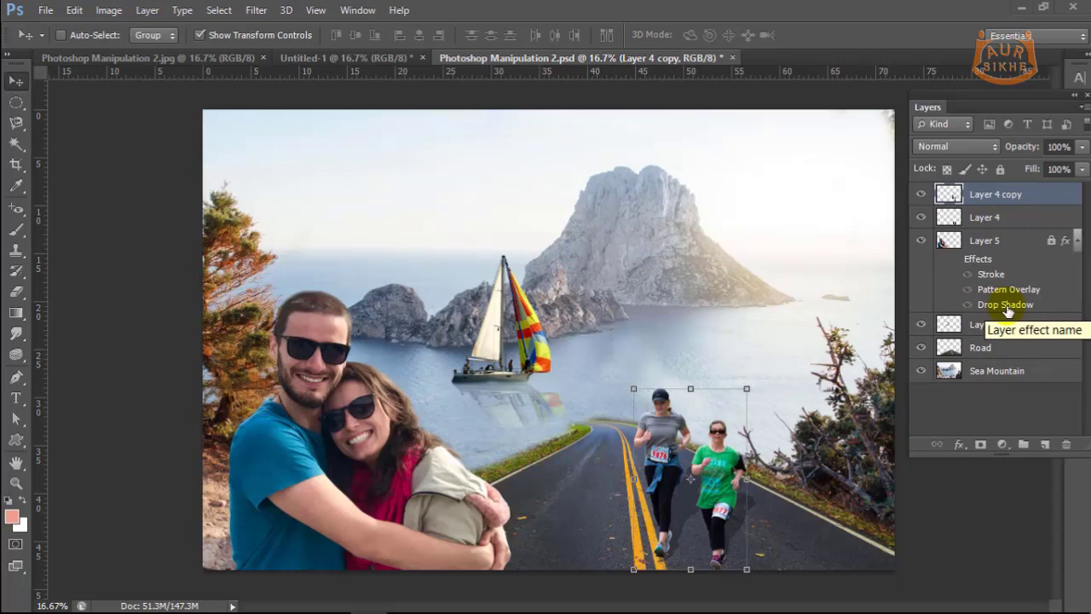
pyautogui.hotkey('ctrl', 'z')
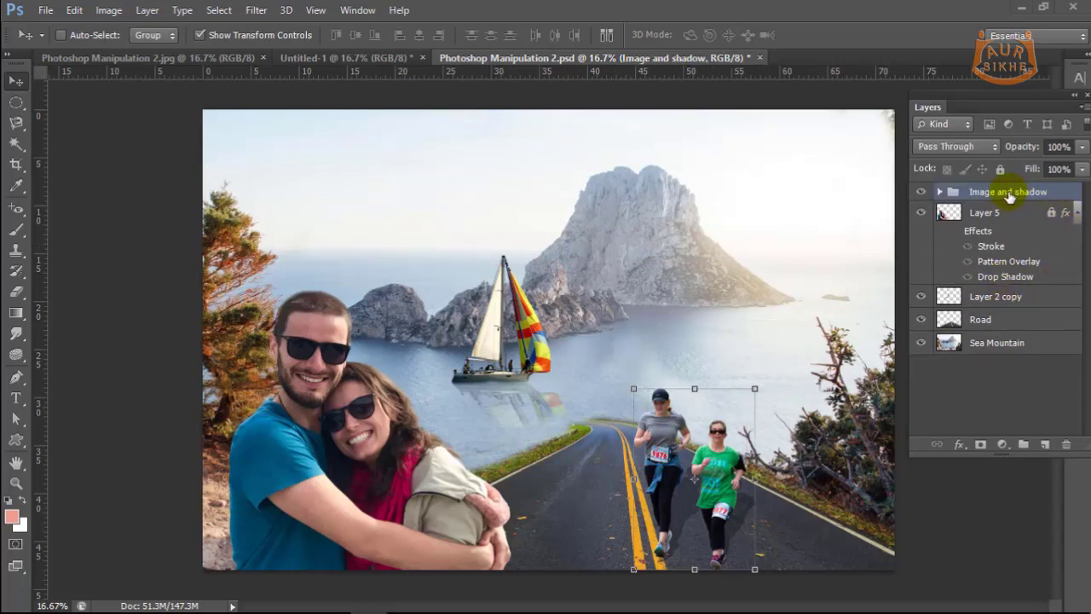
pyautogui.rightClick(1008, 193)
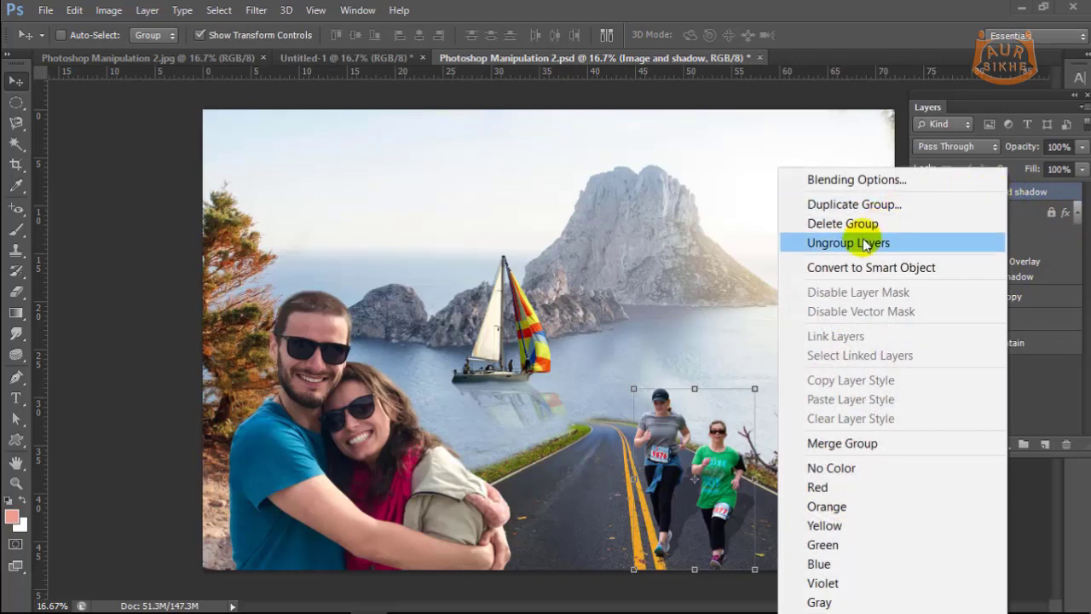
pyautogui.click(835, 226)
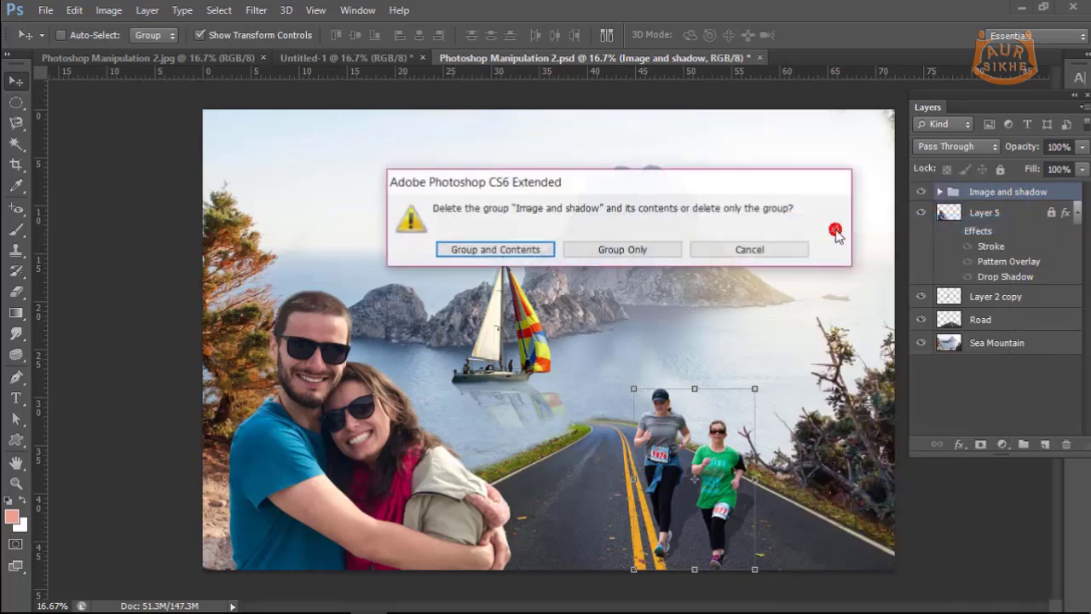
pyautogui.click(514, 253)
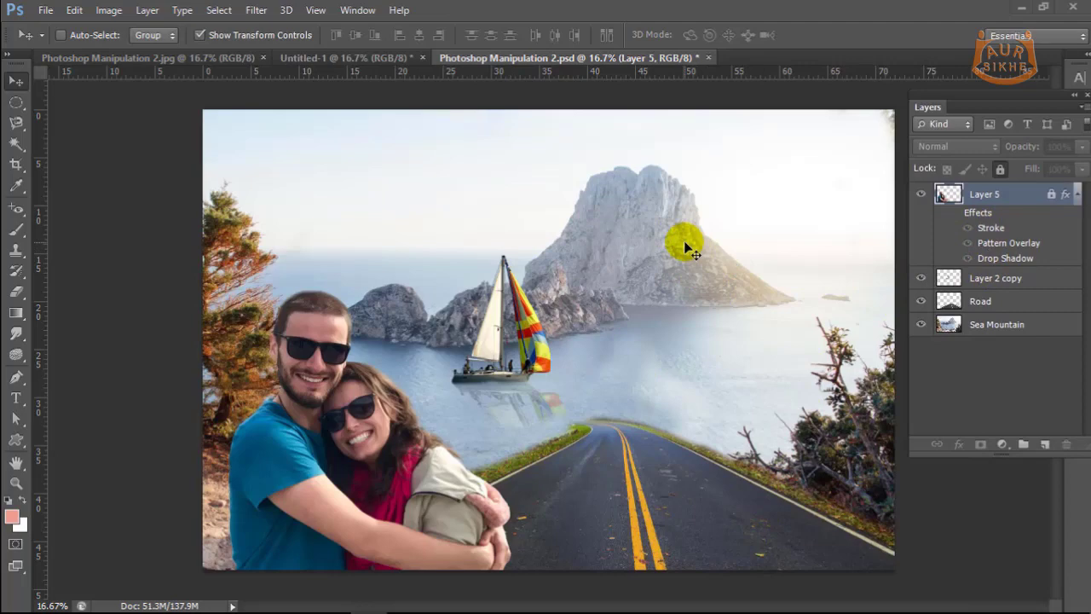
pyautogui.hotkey('ctrl', 'z')
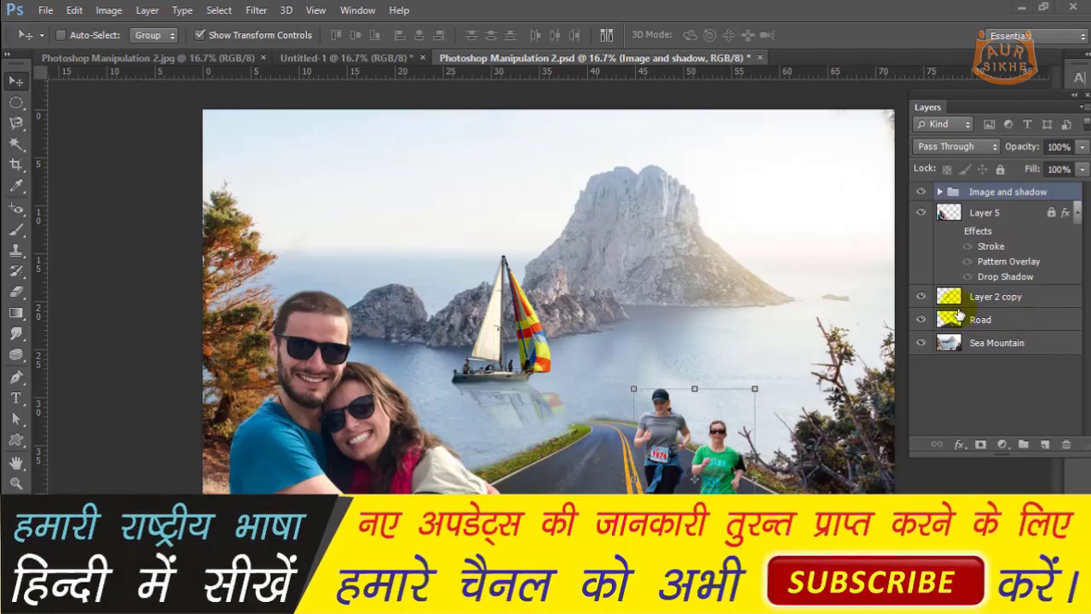
pyautogui.click(1011, 213)
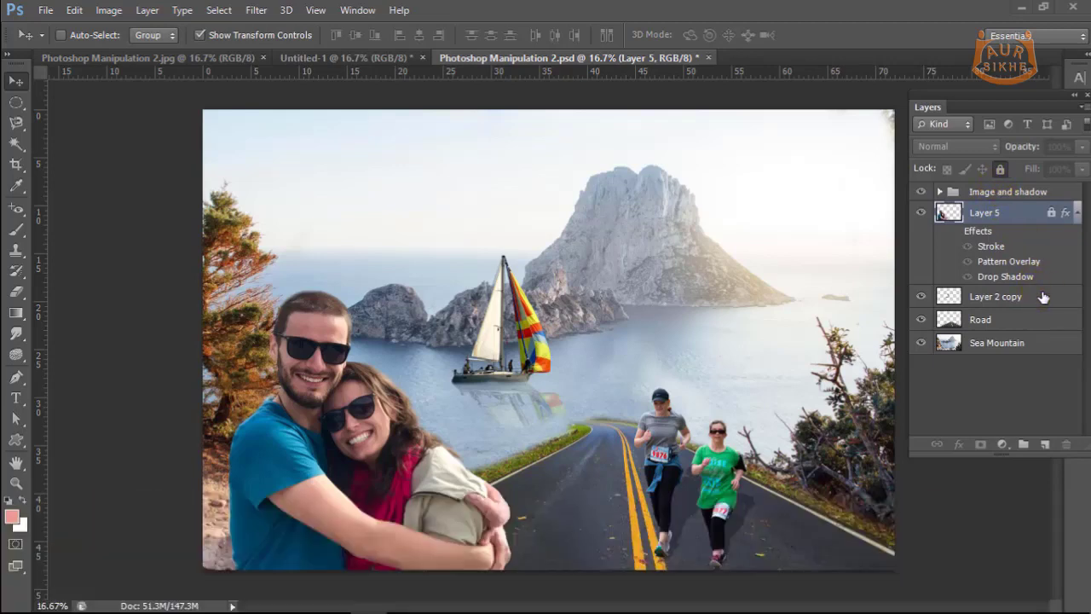
# Step: Select the Sea Mountain layer and bring up the File > Scripts list with Export Layers to Files
pyautogui.click(1044, 296)
pyautogui.click(1036, 320)
pyautogui.click(1037, 341)
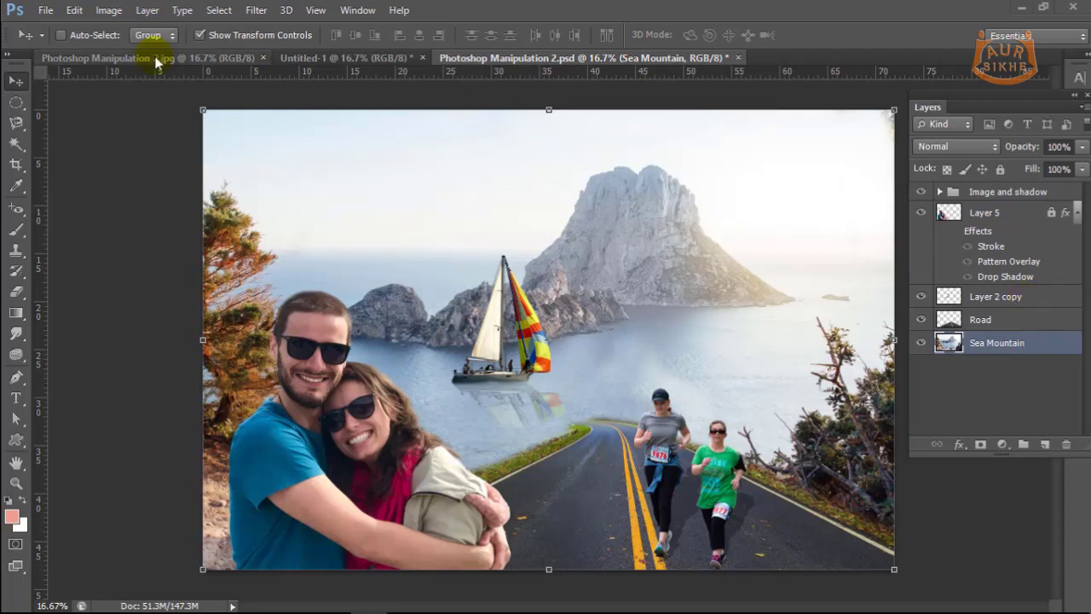
pyautogui.click(45, 10)
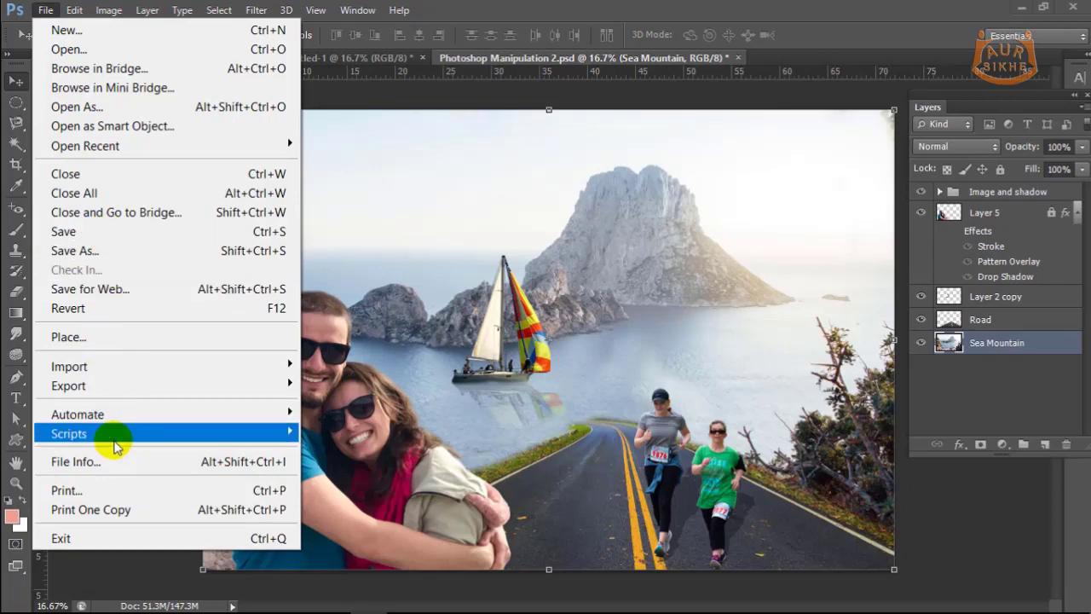
pyautogui.moveTo(69, 434)
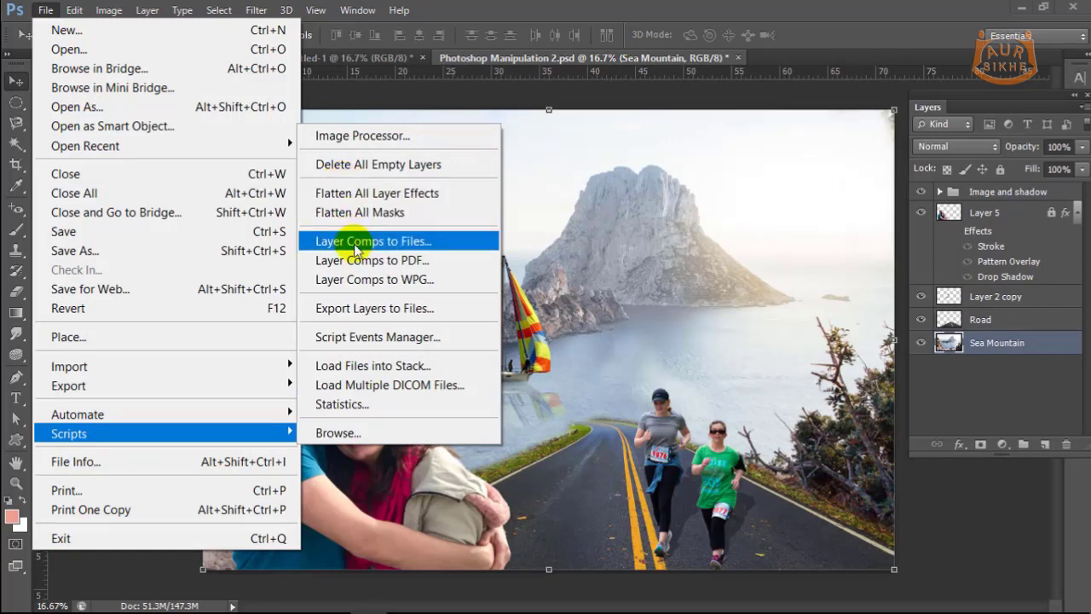
# Step: Run Export Layers To Files with prefix 'Photoshop Export' and PNG-8 file type
pyautogui.click(364, 311)
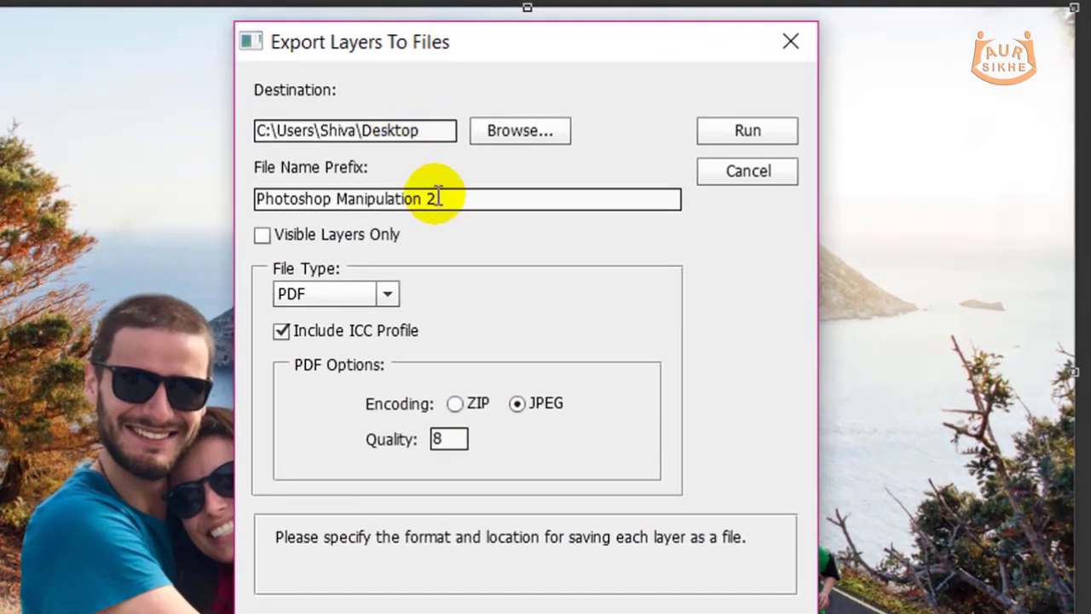
pyautogui.click(442, 199)
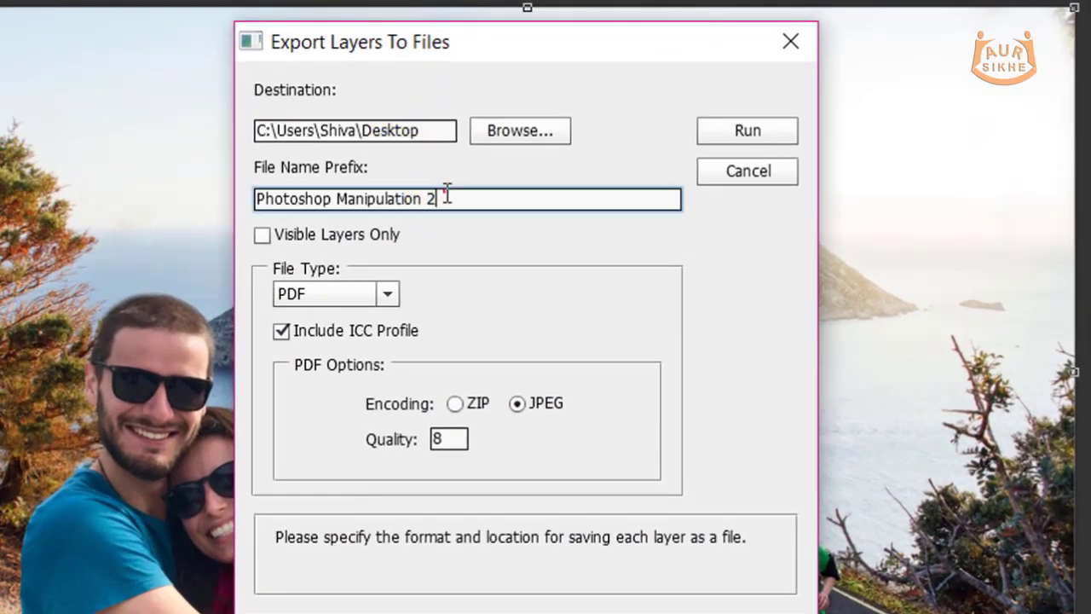
pyautogui.moveTo(458, 200); pyautogui.dragTo(342, 211)
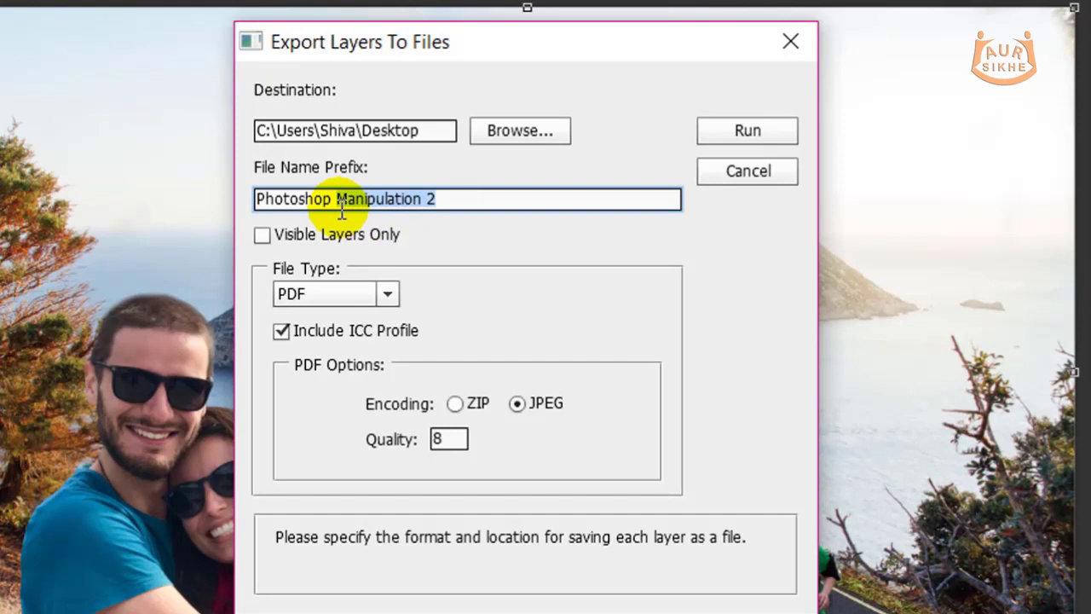
pyautogui.write('Expor')
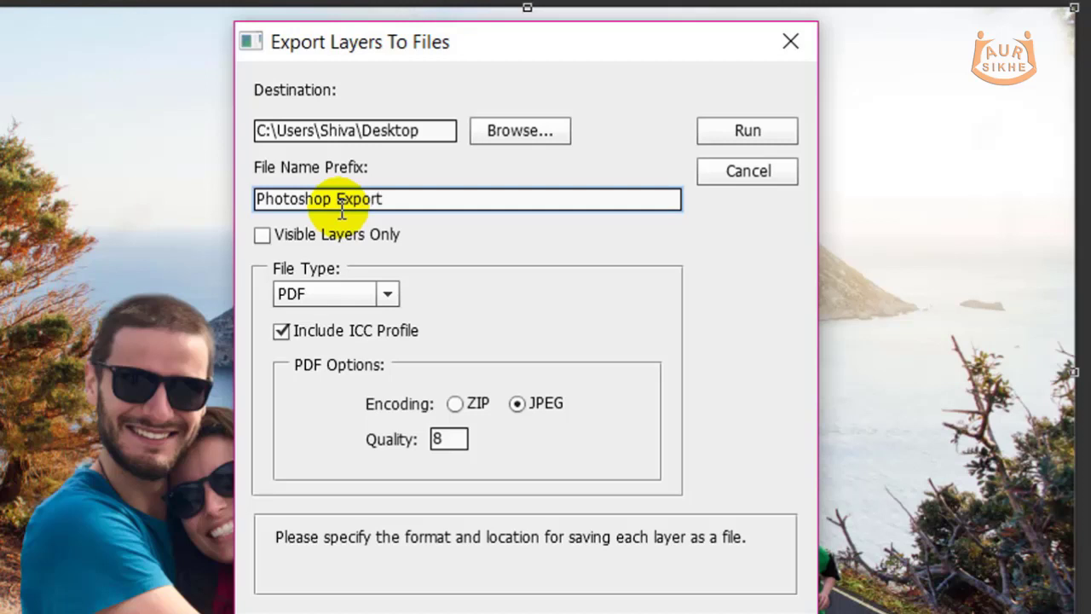
pyautogui.click(388, 293)
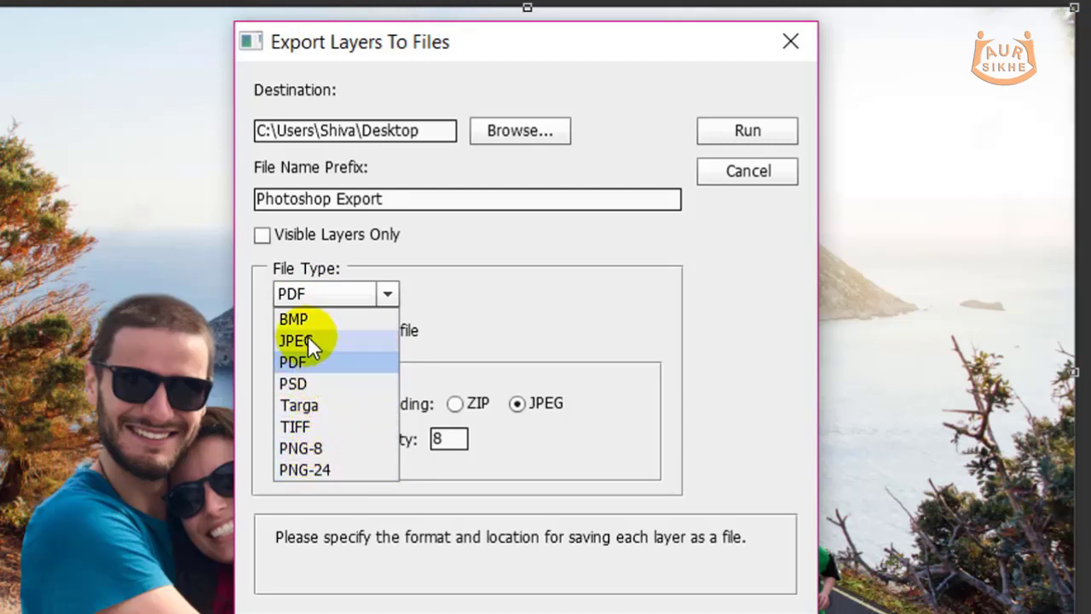
pyautogui.click(319, 450)
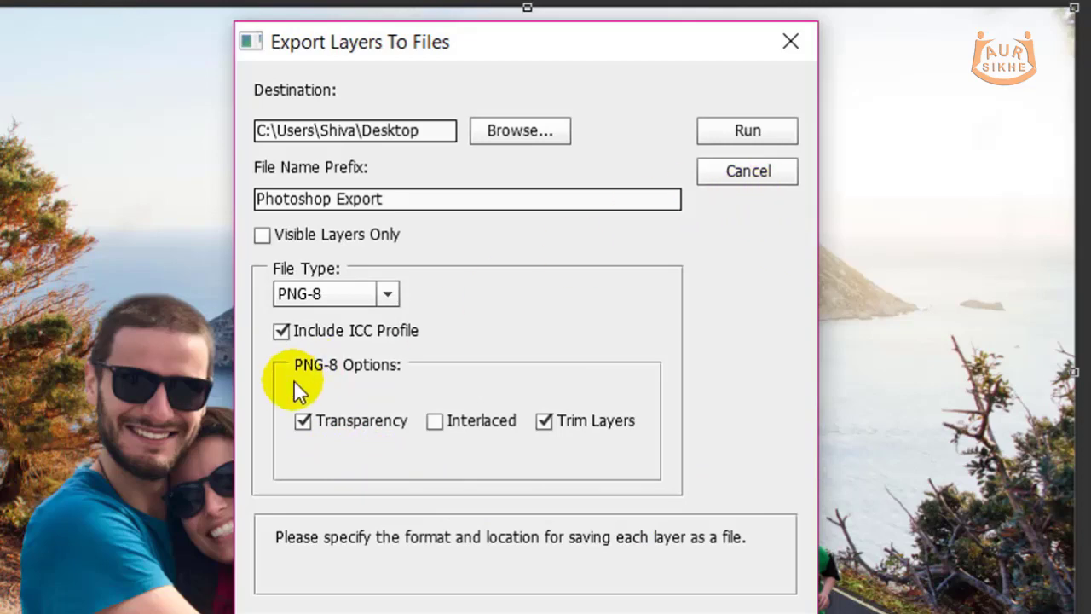
pyautogui.click(741, 124)
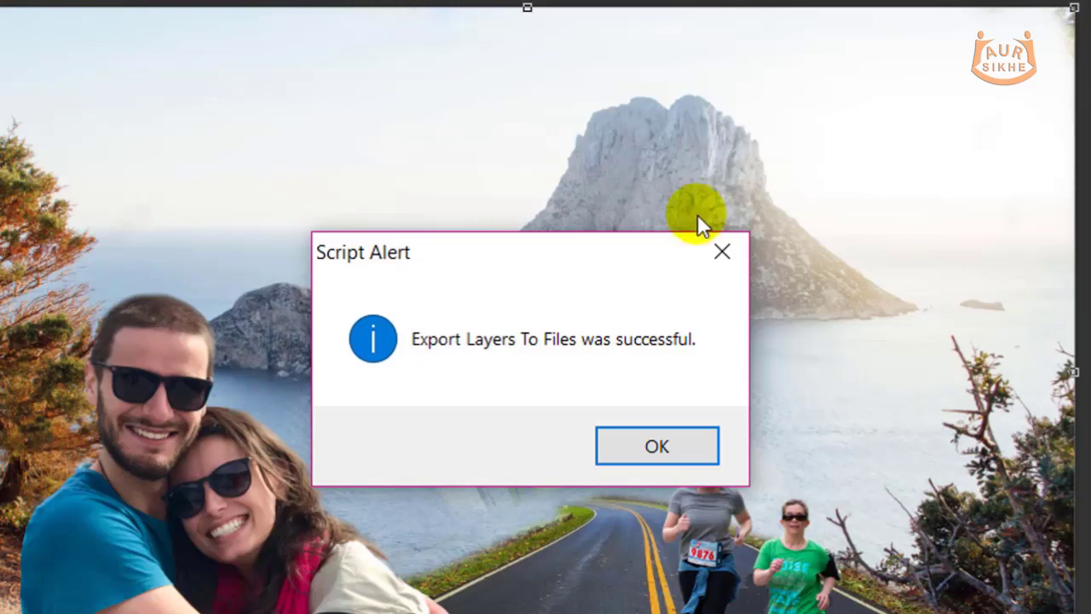
# Step: Dismiss the export confirmation and review the layers, expanding the Image and shadow group
pyautogui.click(681, 444)
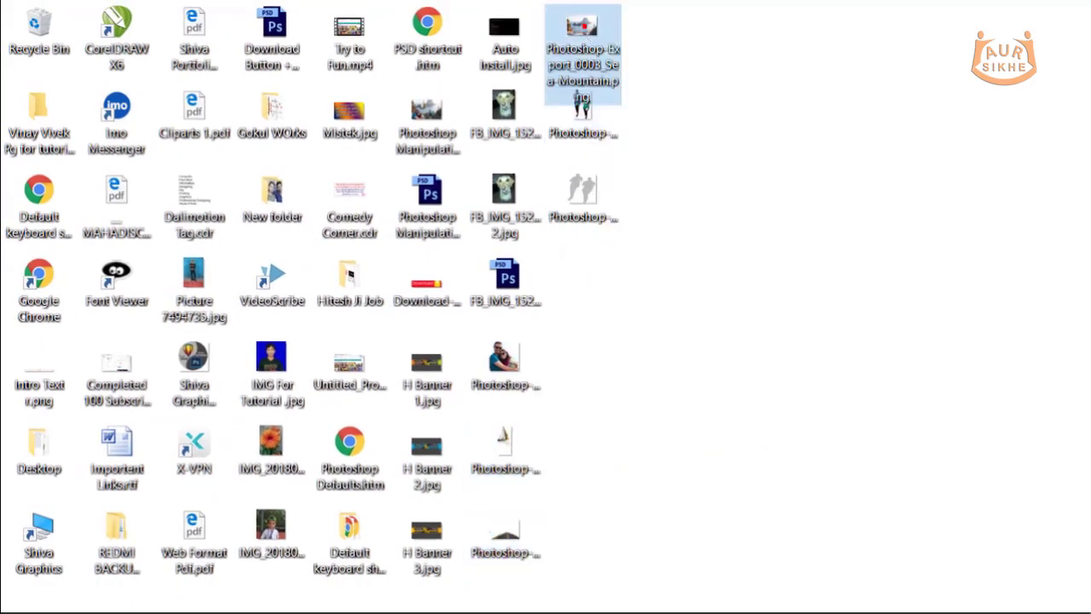
pyautogui.click(147, 599)
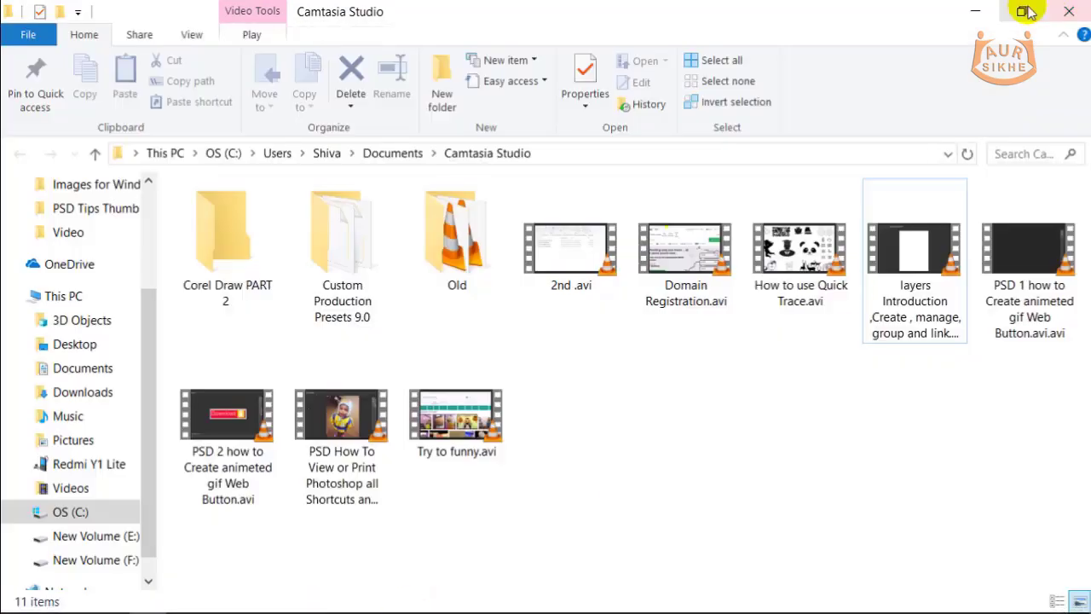
pyautogui.click(967, 17)
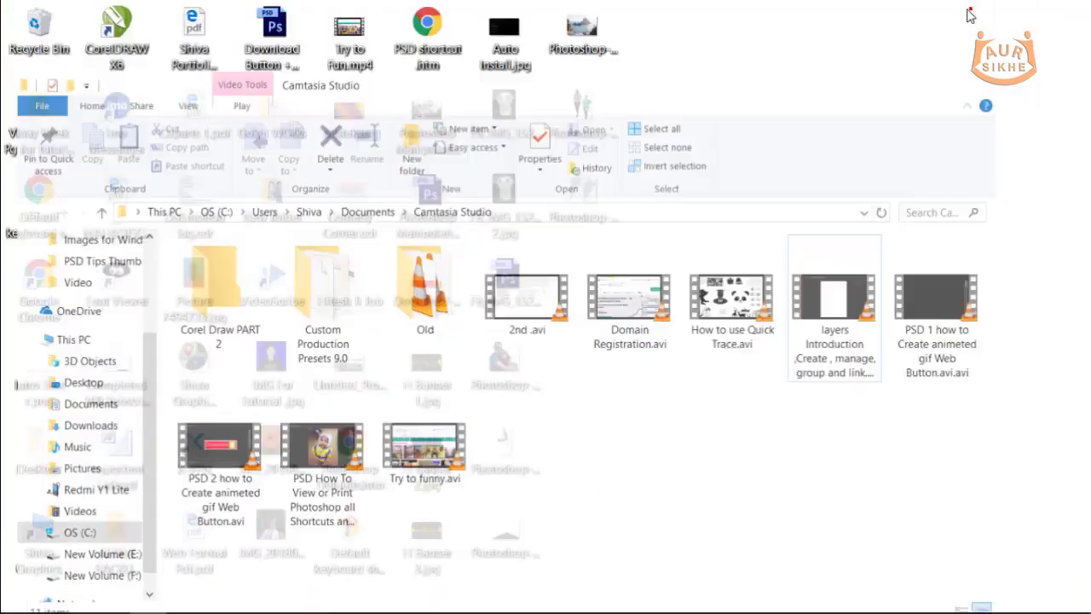
pyautogui.click(371, 599)
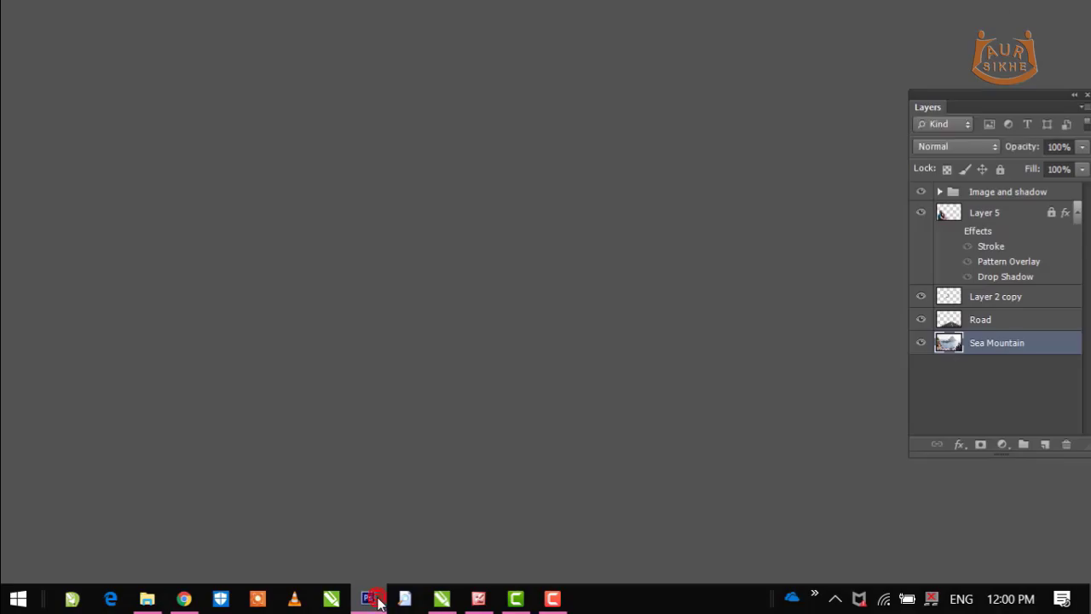
pyautogui.click(1020, 314)
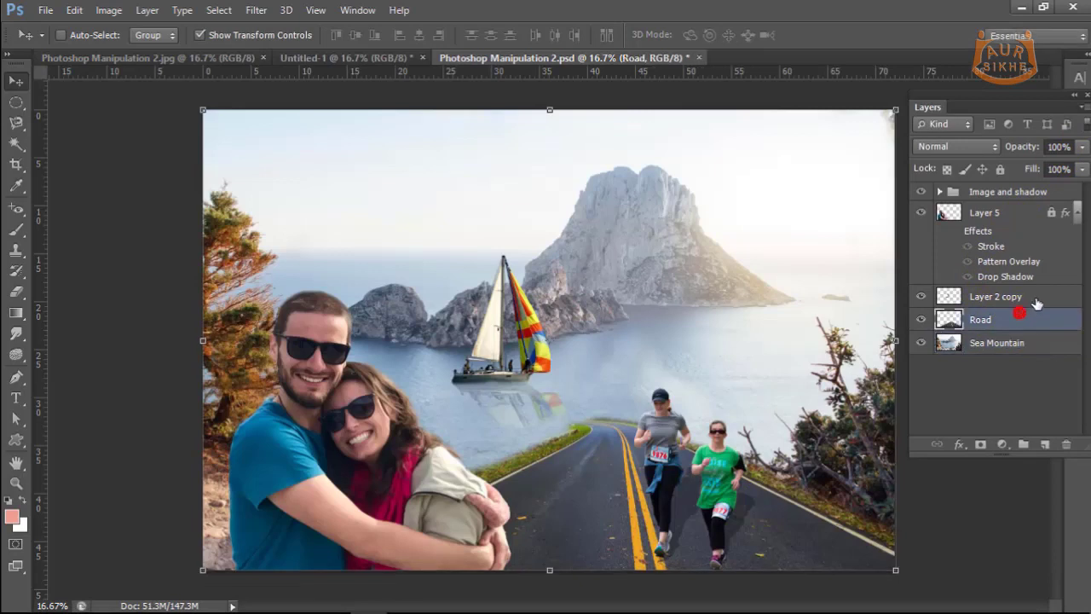
pyautogui.click(1035, 296)
pyautogui.click(1006, 213)
pyautogui.click(940, 192)
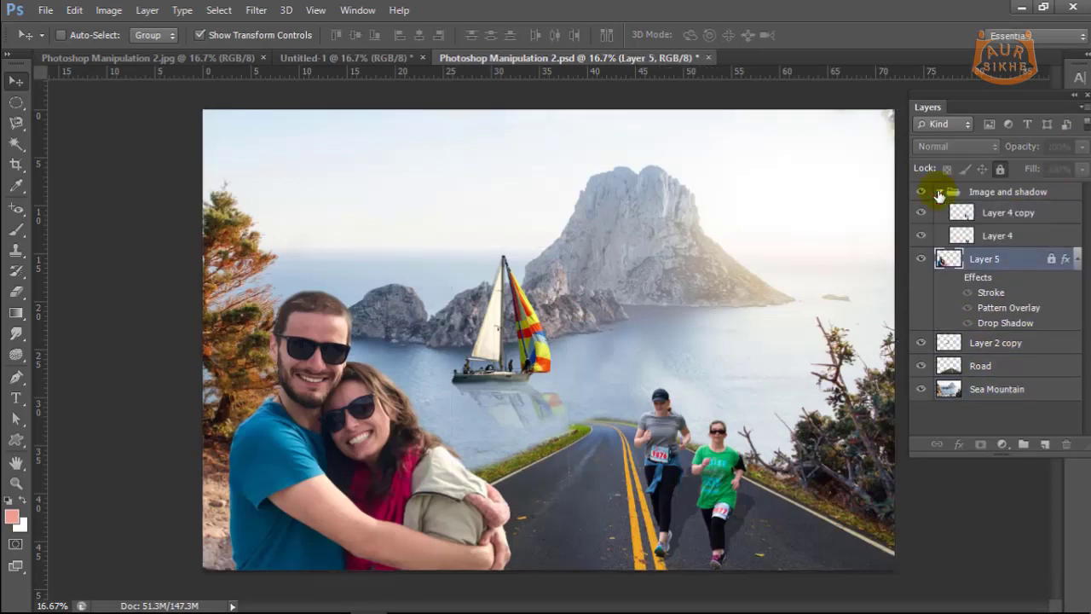
pyautogui.click(1002, 214)
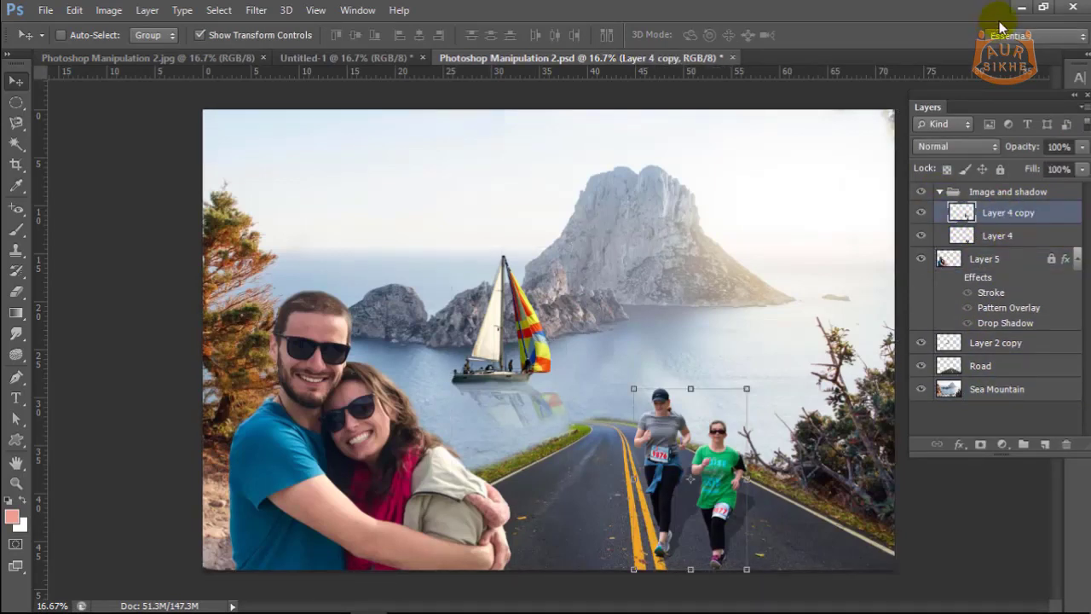
pyautogui.click(1021, 7)
# Step: Open the exported Layer 5 couple PNG from the desktop in Photoshop CS6
pyautogui.click(587, 217)
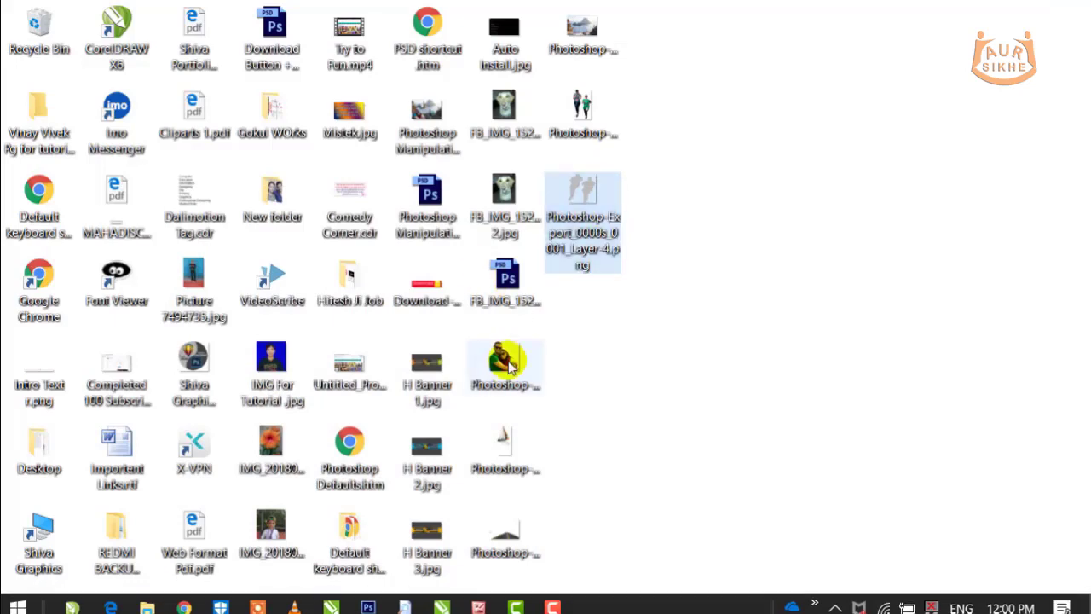
pyautogui.click(508, 365)
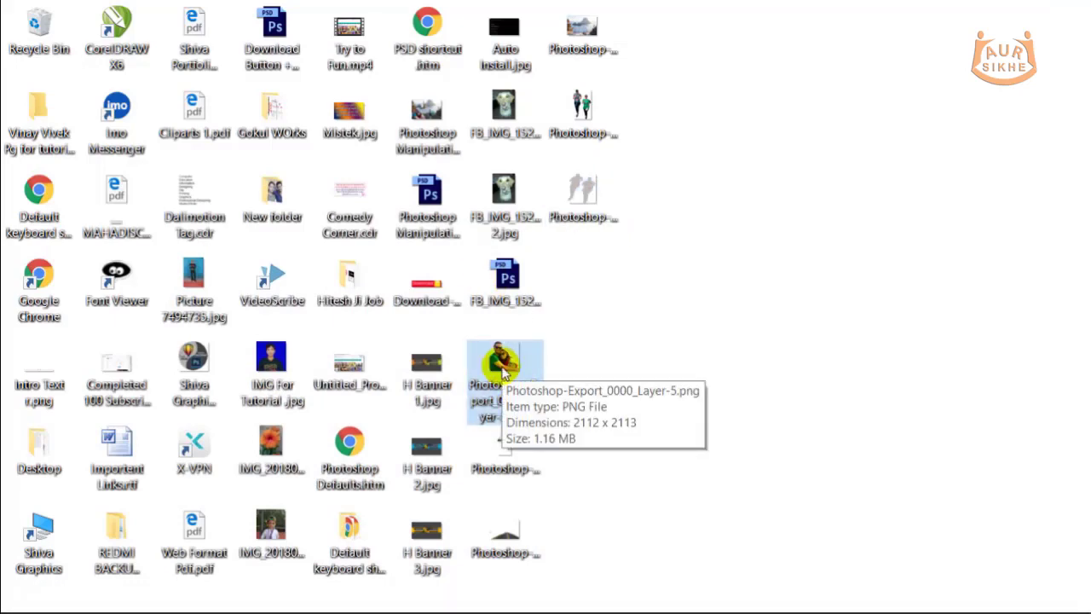
pyautogui.rightClick(504, 367)
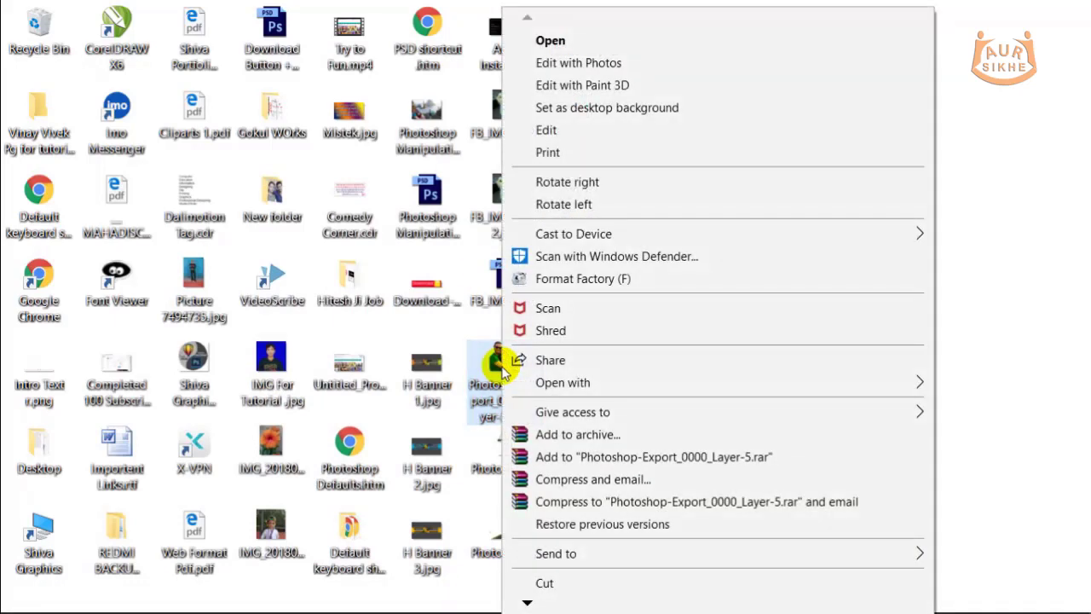
pyautogui.click(691, 389)
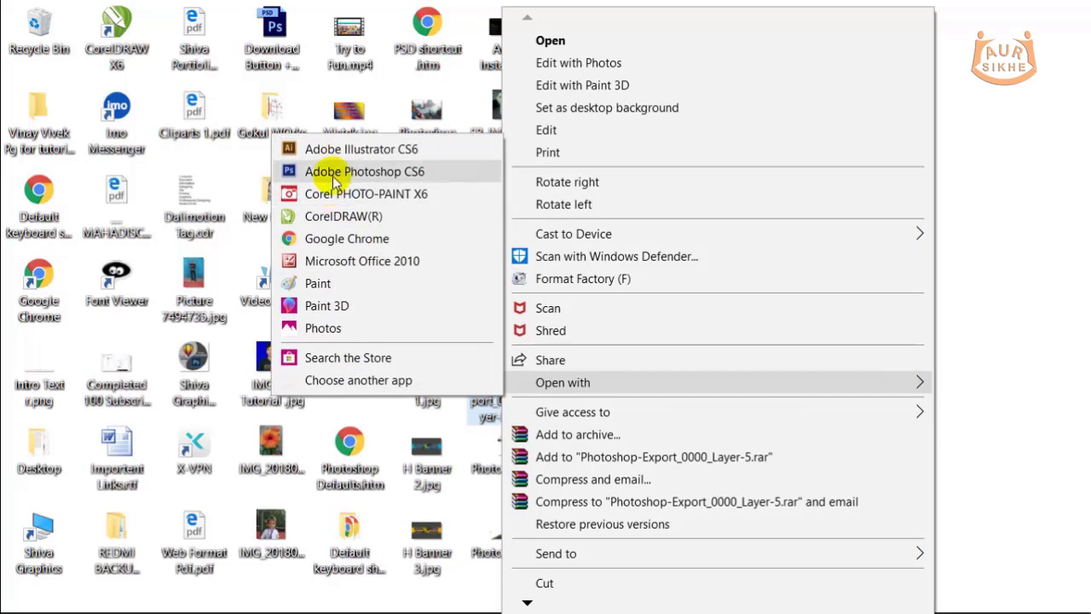
pyautogui.click(336, 173)
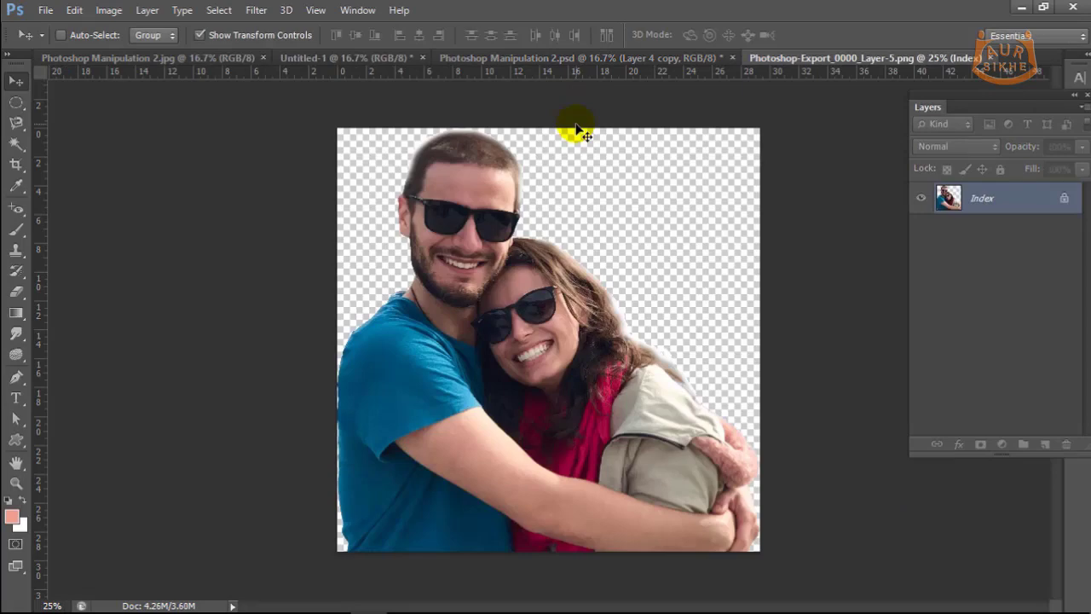
# Step: Open the exported runners, sailboat and road PNGs from the Desktop together
pyautogui.hotkey('ctrl', 'o')
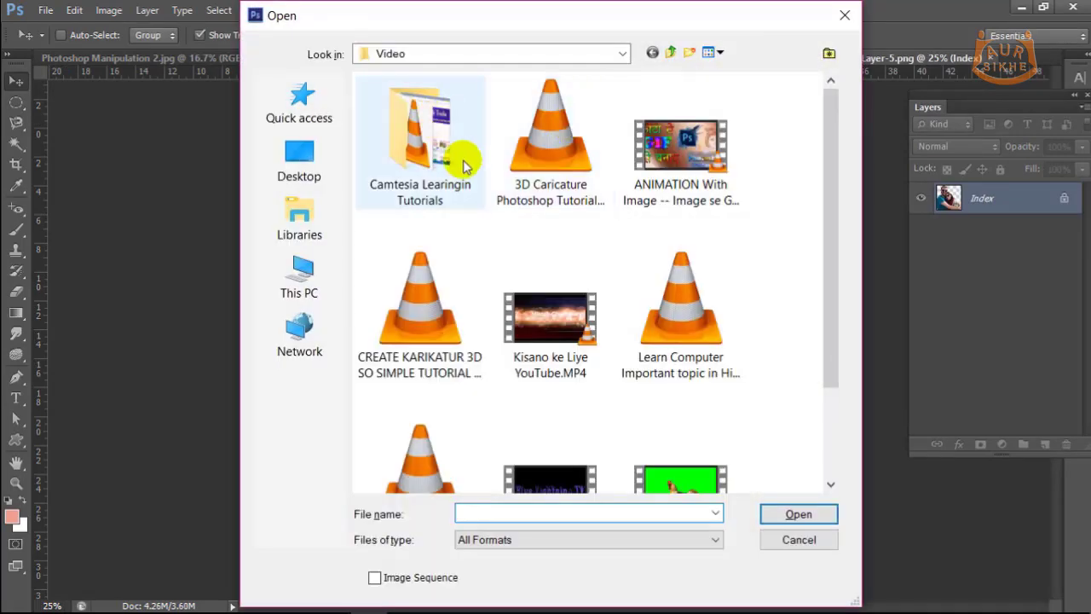
pyautogui.click(300, 159)
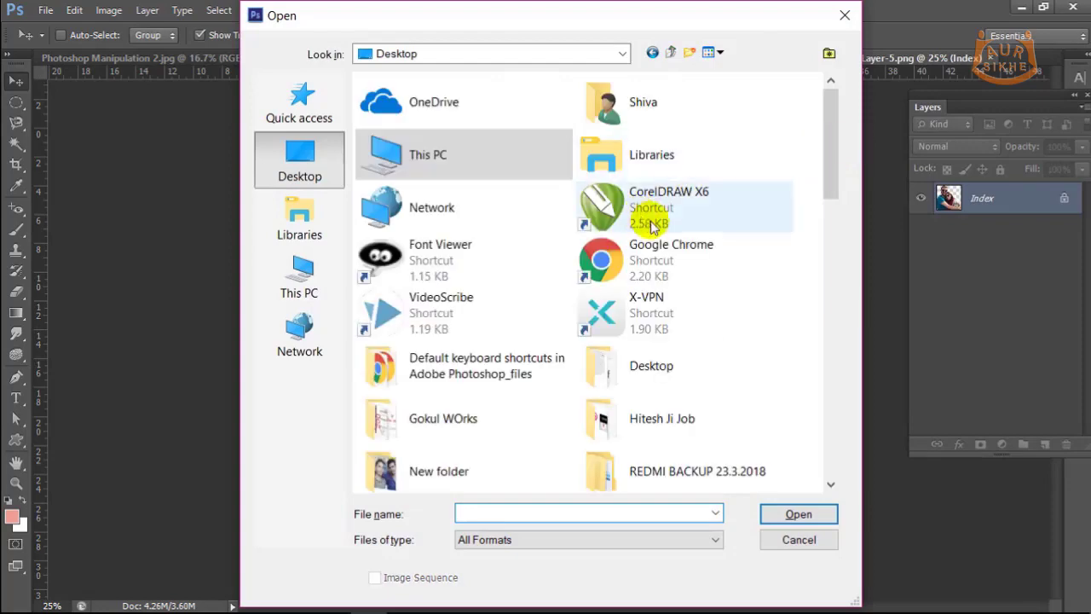
pyautogui.moveTo(830, 136)
pyautogui.mouseDown()
pyautogui.moveTo(832, 439)
pyautogui.moveTo(825, 420)
pyautogui.mouseUp()
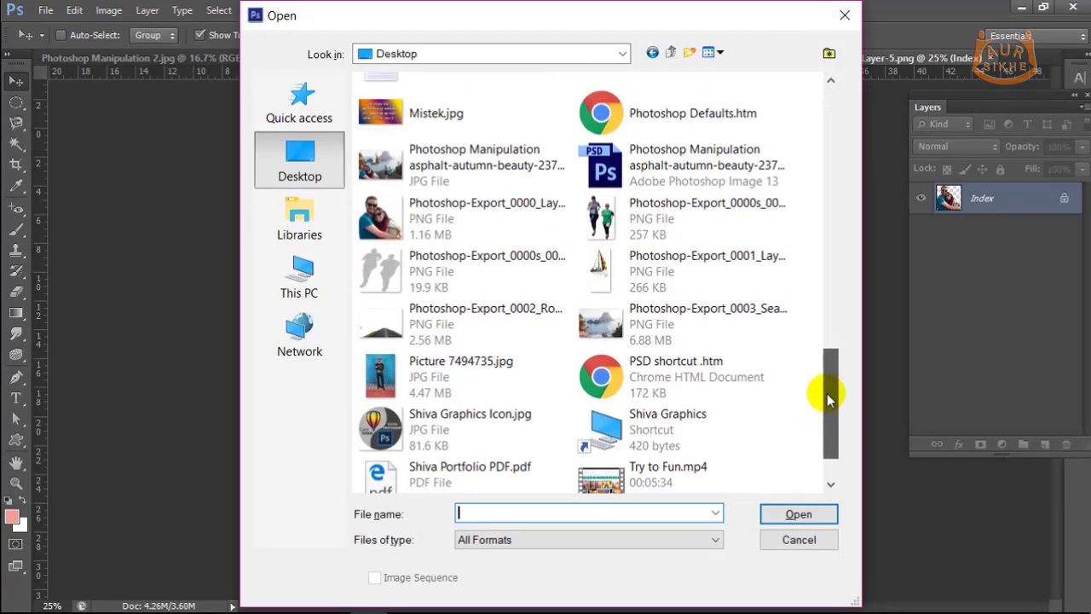
pyautogui.click(656, 221)
pyautogui.keyDown('ctrl'); pyautogui.click(663, 275); pyautogui.keyUp('ctrl')
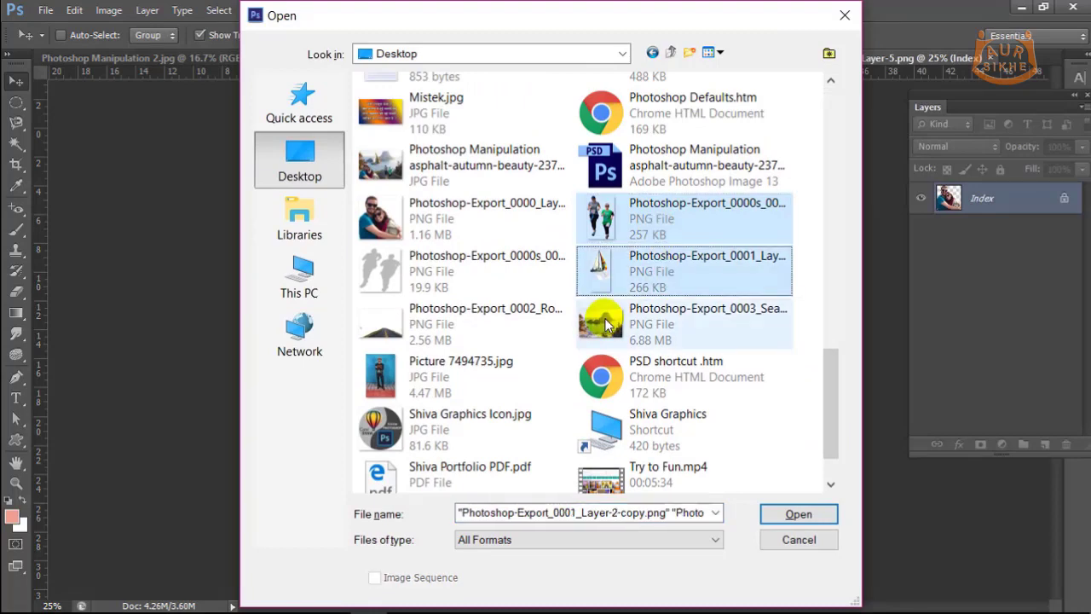
pyautogui.keyDown('ctrl'); pyautogui.click(394, 317); pyautogui.keyUp('ctrl')
pyautogui.keyDown('ctrl'); pyautogui.click(393, 264); pyautogui.keyUp('ctrl')
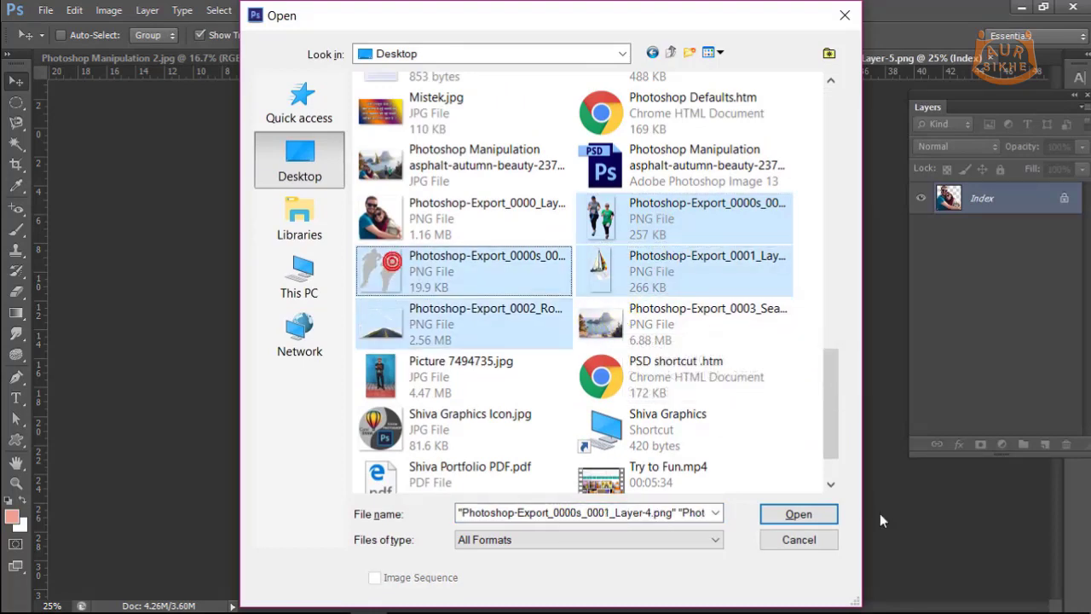
pyautogui.click(784, 514)
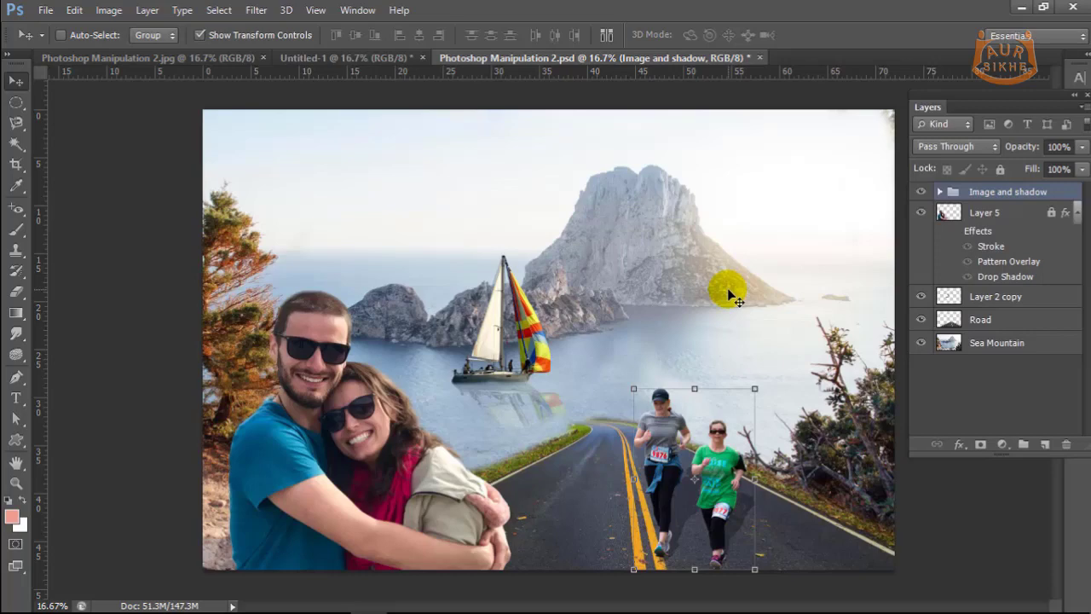
# Step: Zoom to 25% and move the runners higher and left on the road
pyautogui.hotkey('ctrl', '+')
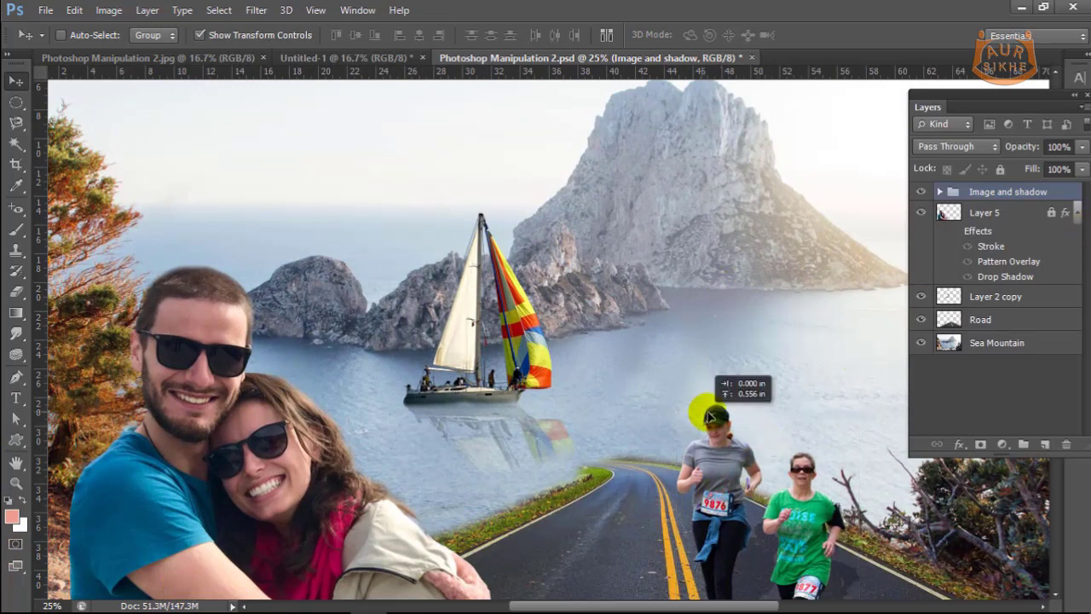
pyautogui.moveTo(719, 503); pyautogui.dragTo(698, 418)
pyautogui.moveTo(735, 459); pyautogui.dragTo(721, 431)
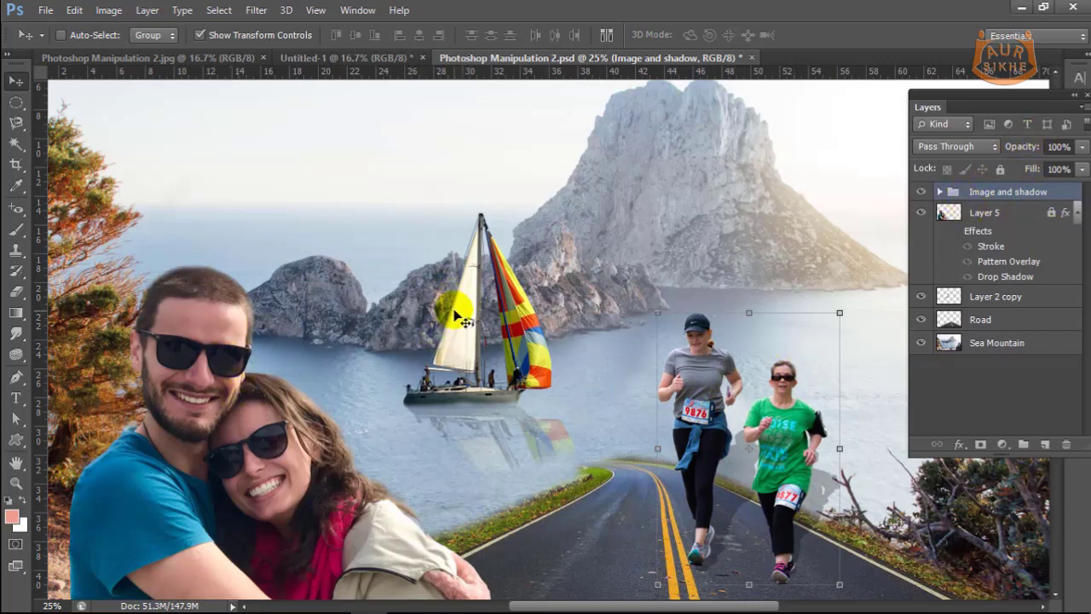
pyautogui.moveTo(458, 316); pyautogui.dragTo(356, 249)
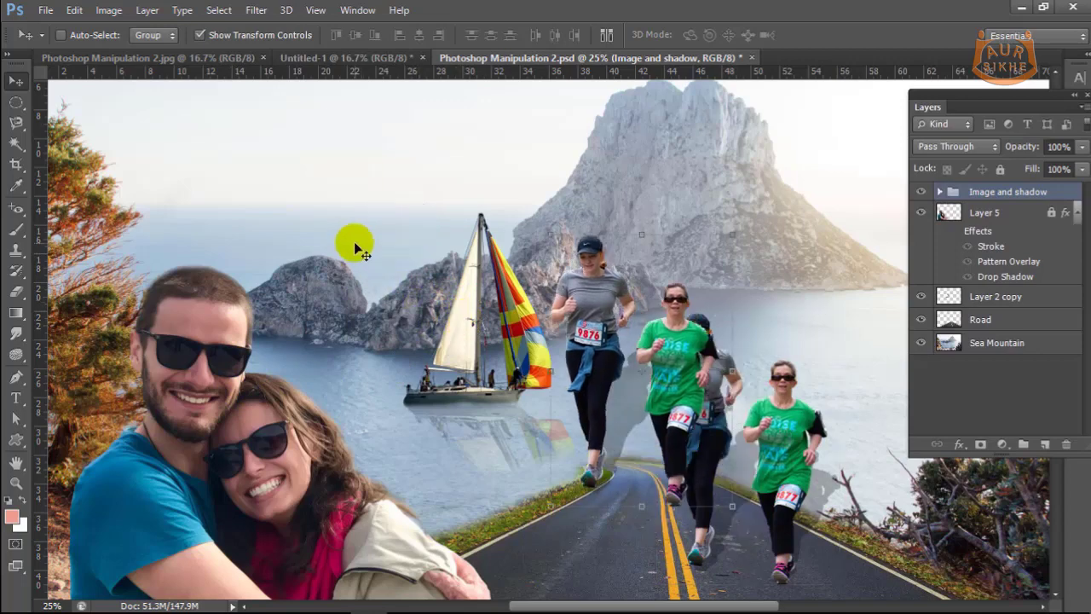
pyautogui.hotkey('ctrl', 'z')
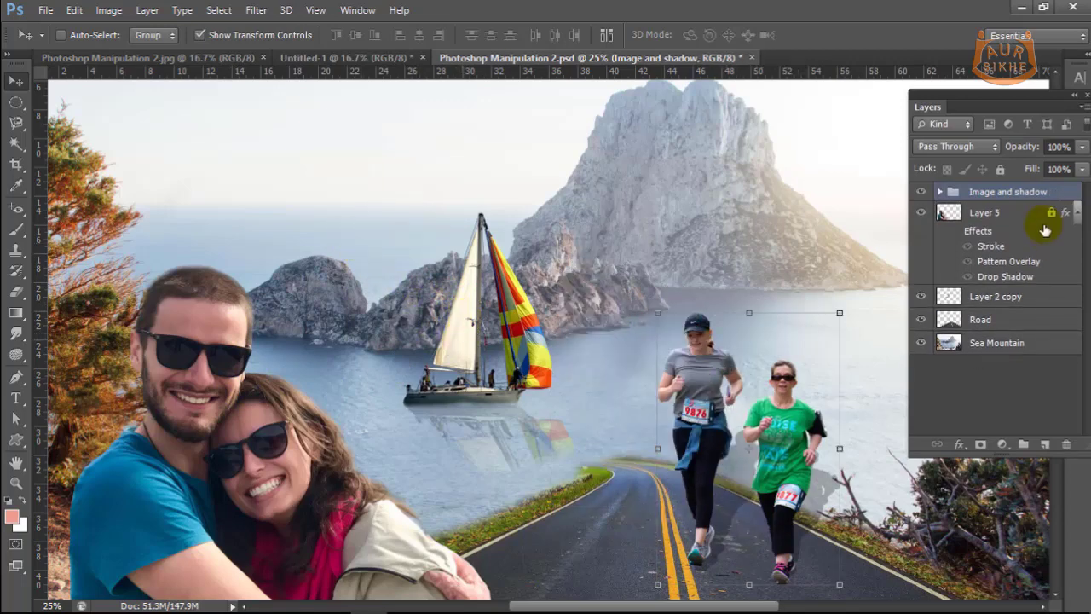
# Step: Duplicate the sailboat, scale the copy to about 45%, and place it beside the left rocks
pyautogui.click(1042, 297)
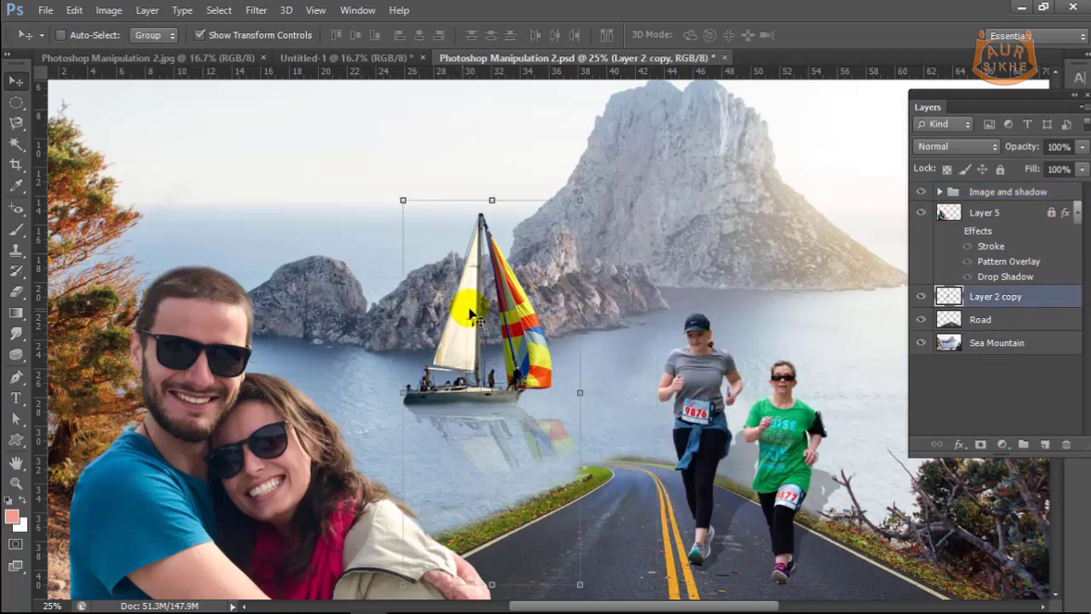
pyautogui.moveTo(475, 315)
pyautogui.mouseDown()
pyautogui.moveTo(612, 214)
pyautogui.moveTo(598, 263)
pyautogui.moveTo(585, 260)
pyautogui.mouseUp()
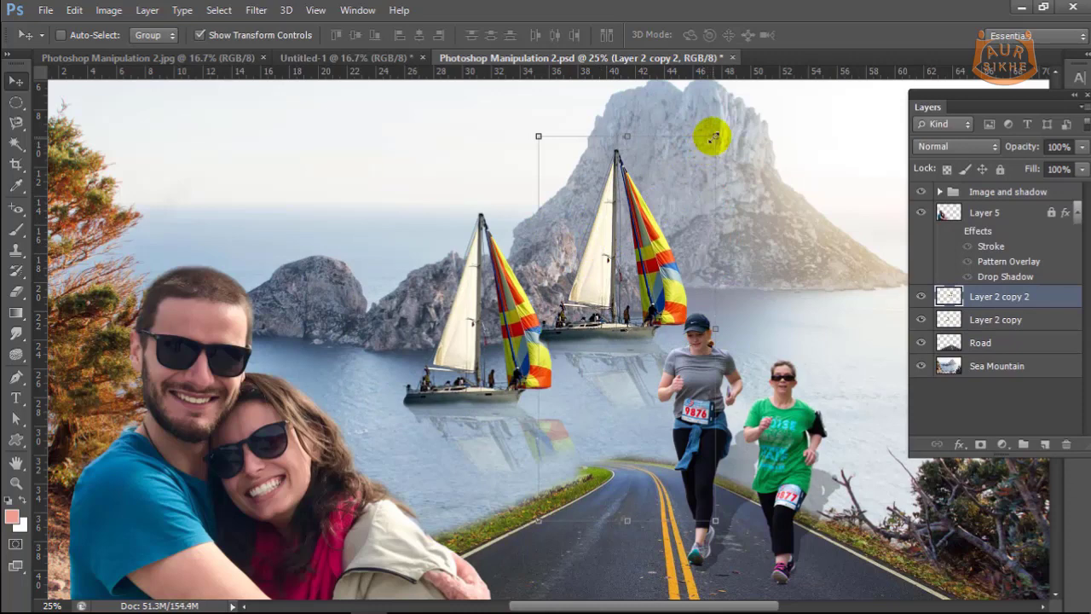
pyautogui.moveTo(713, 137); pyautogui.dragTo(609, 344)
pyautogui.press('Return')
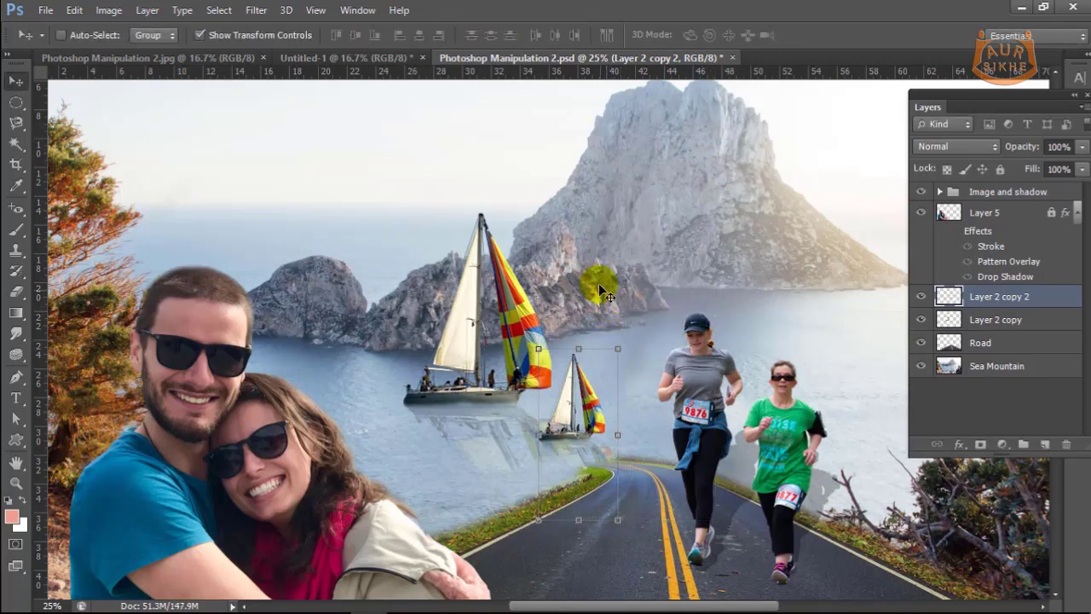
pyautogui.moveTo(370, 256); pyautogui.dragTo(326, 374)
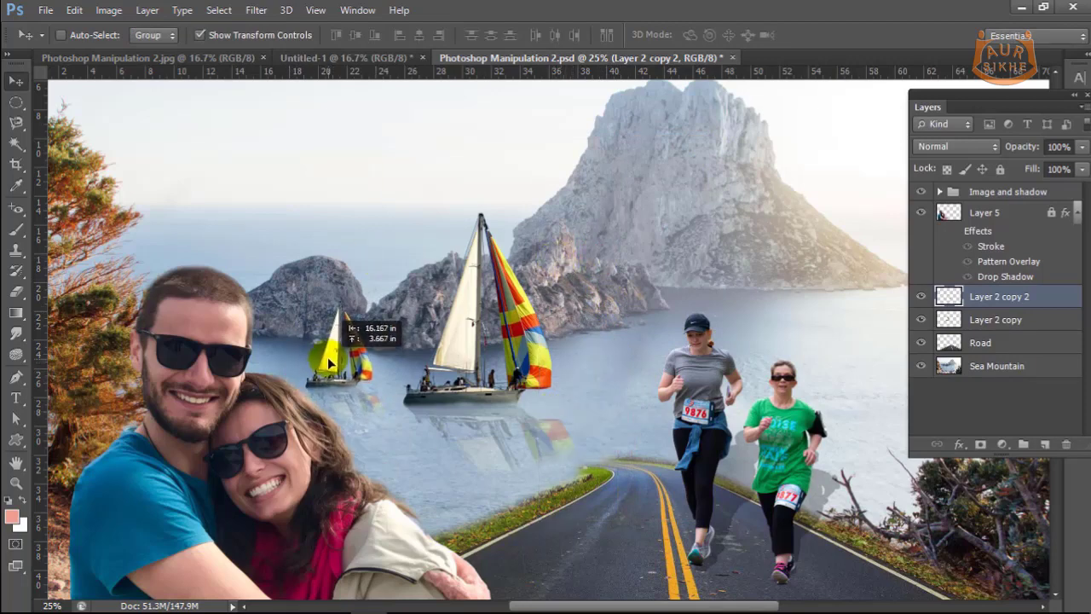
pyautogui.moveTo(327, 373)
pyautogui.mouseDown()
pyautogui.moveTo(350, 358)
pyautogui.moveTo(444, 347)
pyautogui.moveTo(631, 394)
pyautogui.moveTo(318, 350)
pyautogui.moveTo(331, 344)
pyautogui.mouseUp()
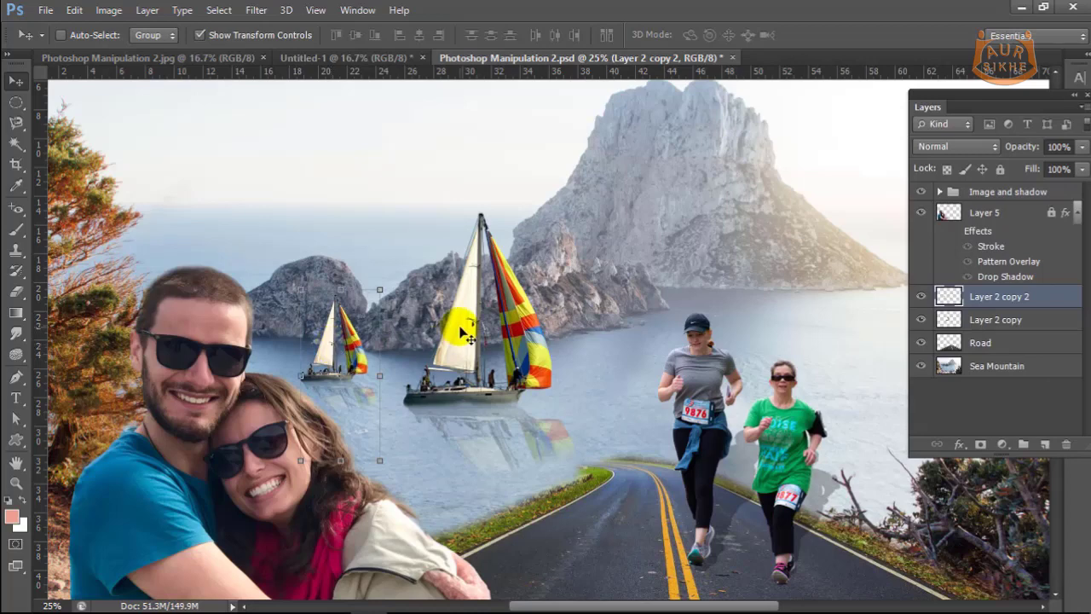
# Step: Compare the two sailboats by toggling visibility, then select both sailboat layers
pyautogui.click(994, 319)
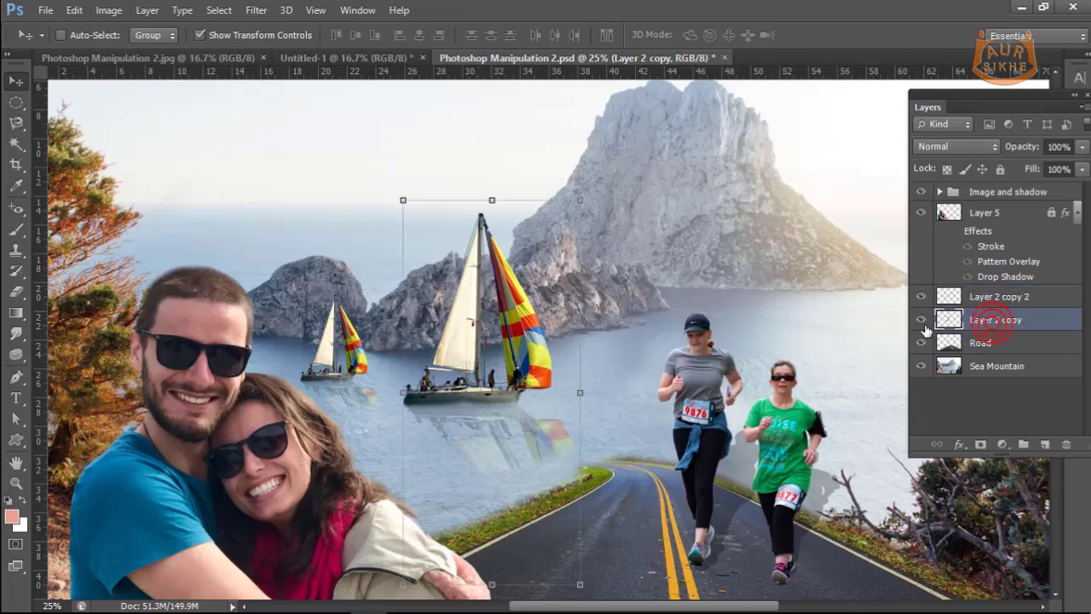
pyautogui.click(921, 320)
pyautogui.click(921, 322)
pyautogui.click(920, 296)
pyautogui.click(921, 296)
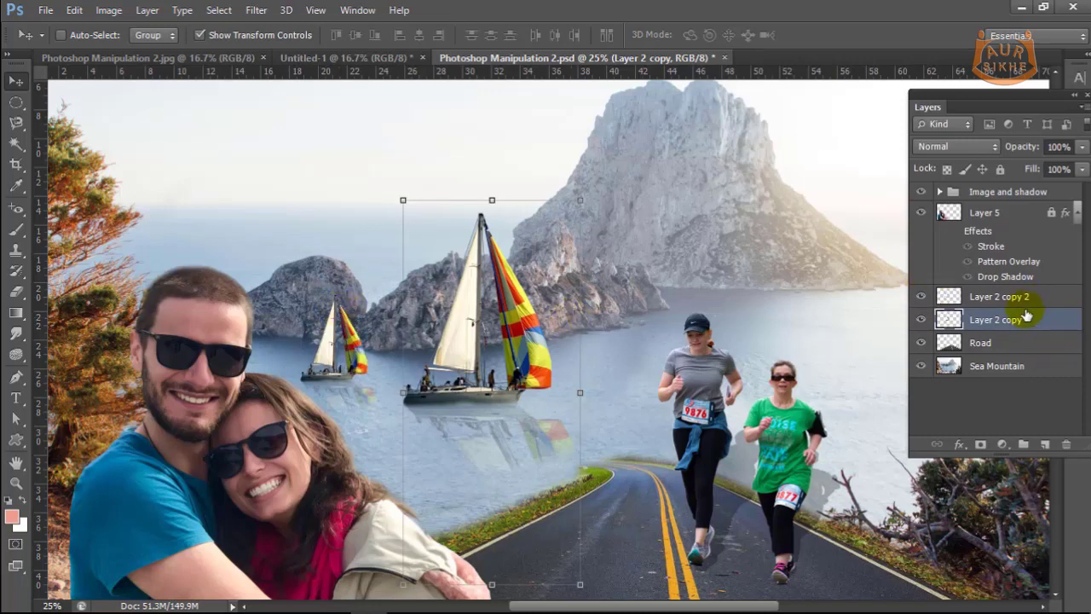
pyautogui.click(1027, 300)
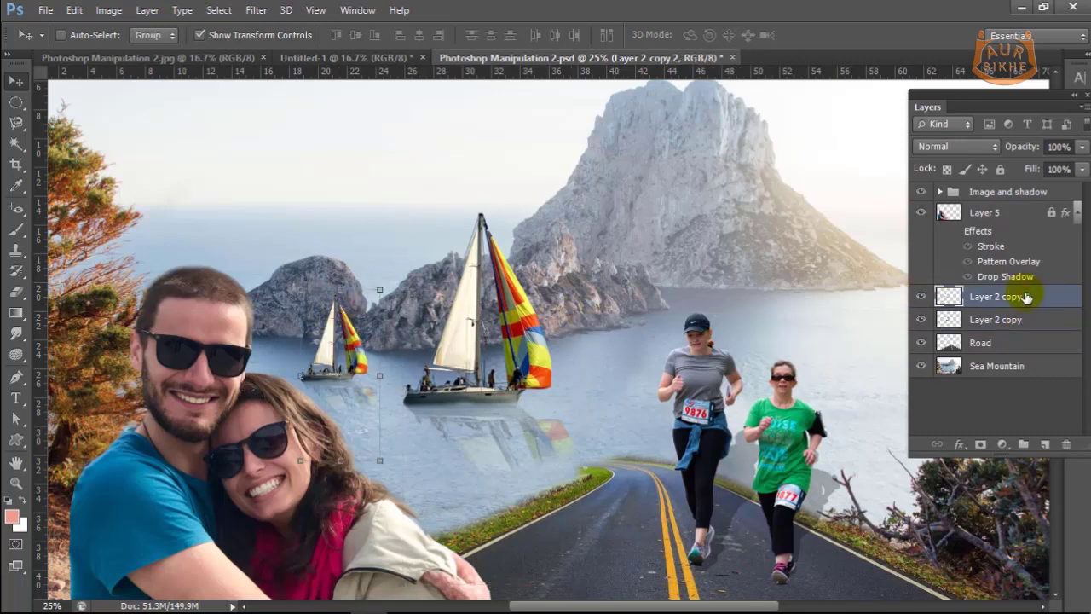
pyautogui.keyDown('shift'); pyautogui.click(1031, 321); pyautogui.keyUp('shift')
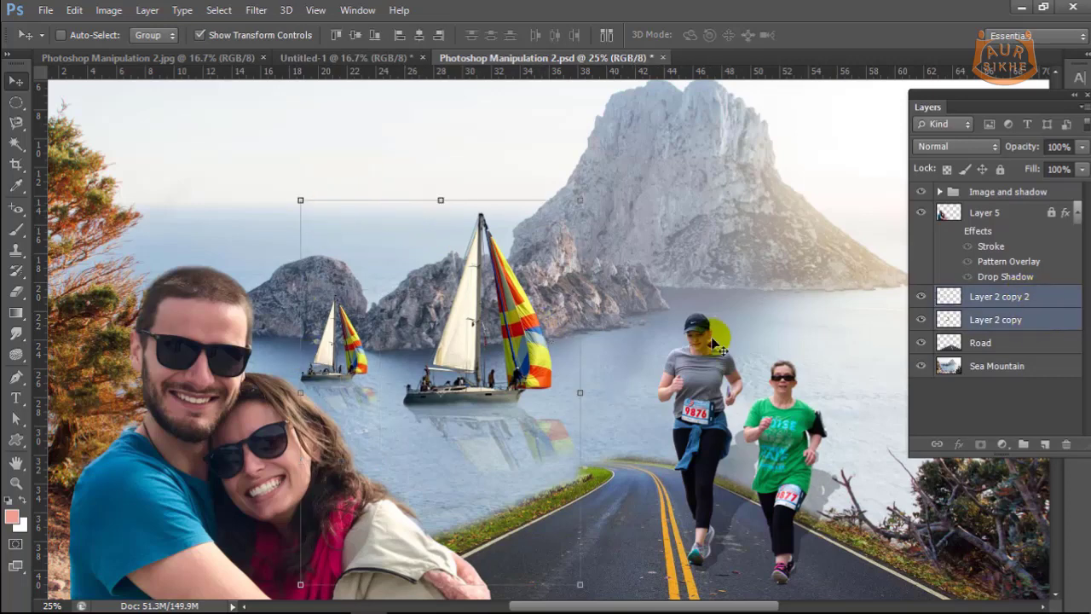
# Step: Merge the two sailboat layers and test shifting them right, undoing the shift
pyautogui.rightClick(1044, 326)
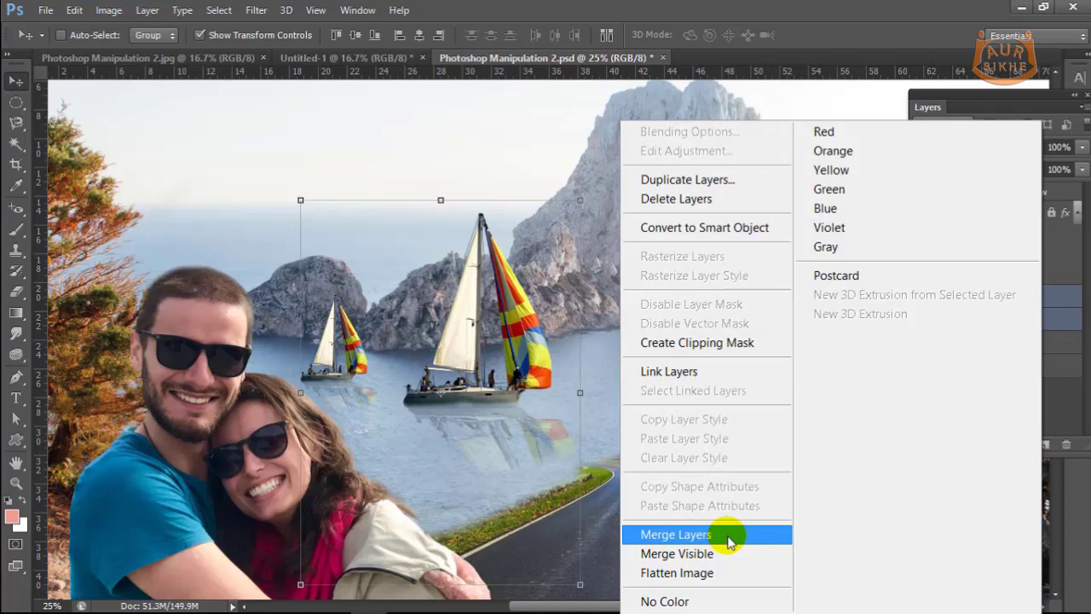
pyautogui.click(730, 542)
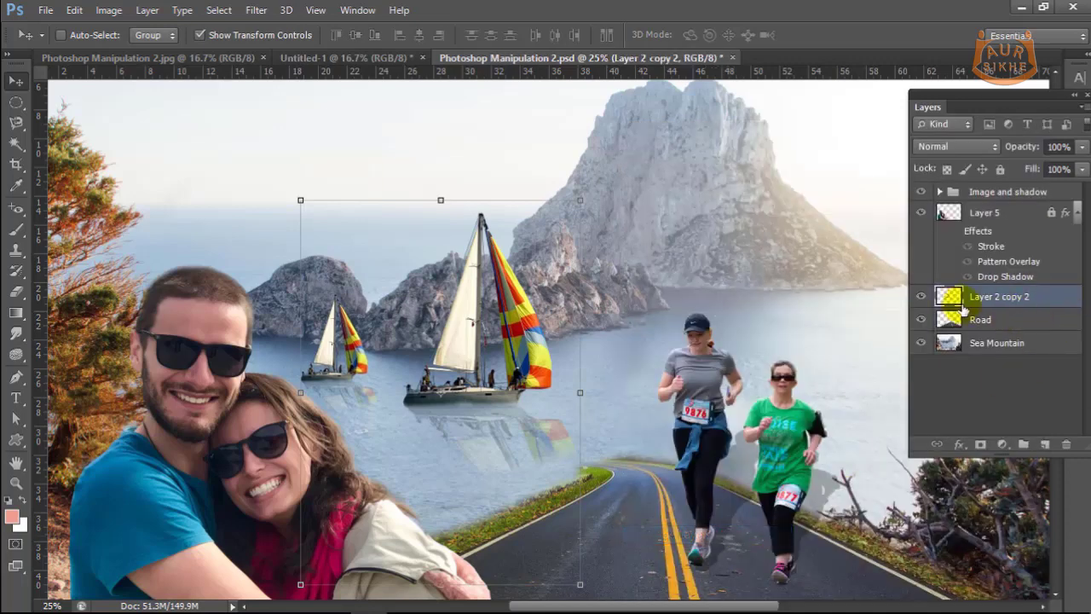
pyautogui.click(921, 297)
pyautogui.click(921, 297)
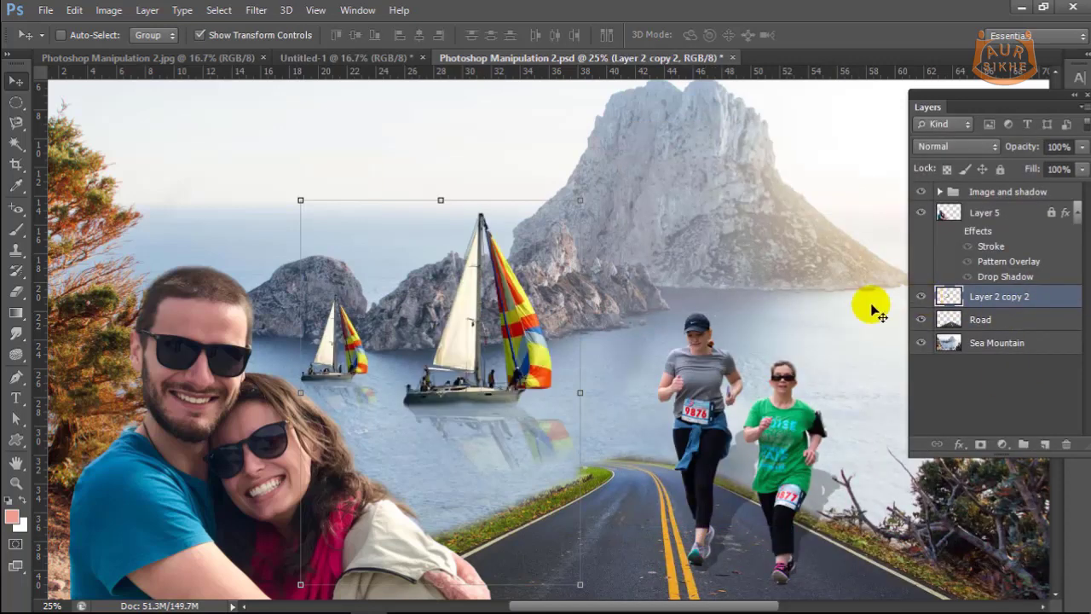
pyautogui.moveTo(461, 352); pyautogui.dragTo(490, 342)
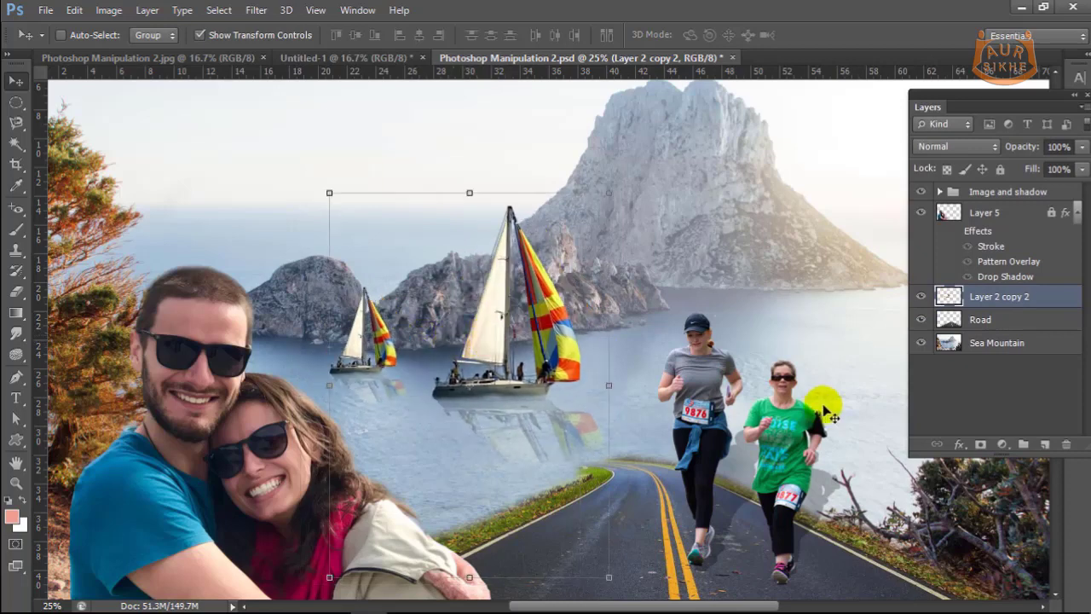
pyautogui.hotkey('ctrl', 'z')
pyautogui.hotkey('ctrl', 'z')
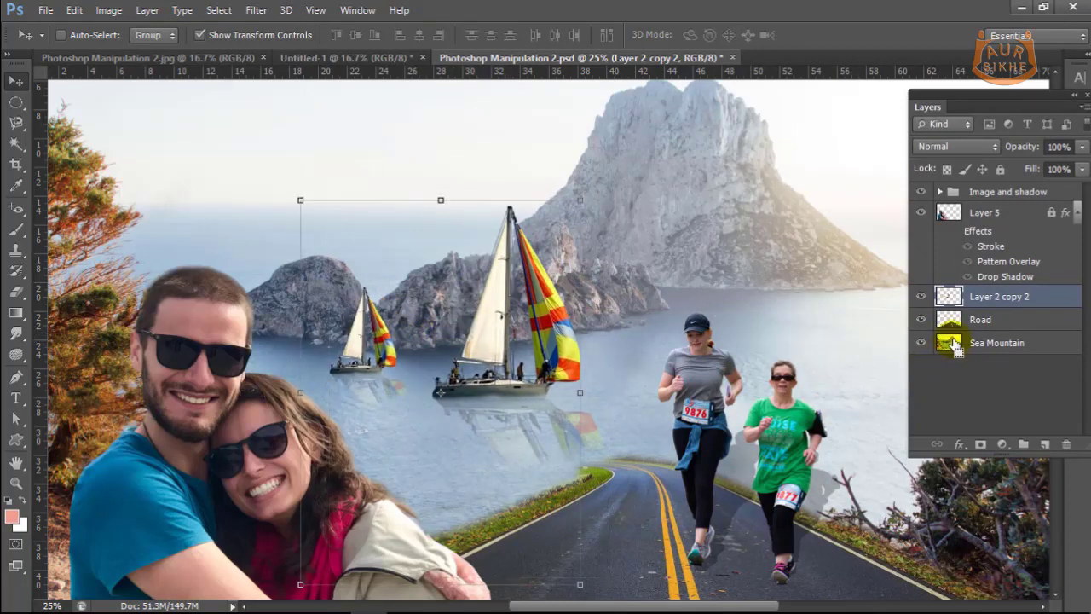
pyautogui.hotkey('ctrl', 'z')
# Step: Reposition the sailboats near the islands, then step back to remove the duplicate sailboat
pyautogui.moveTo(463, 318); pyautogui.dragTo(495, 336)
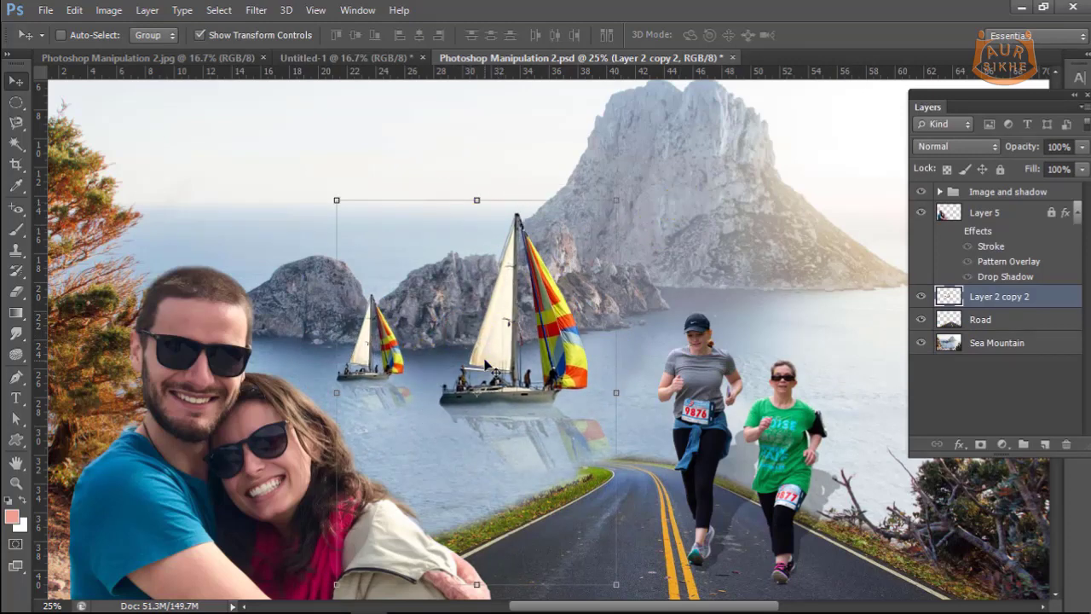
pyautogui.moveTo(490, 369)
pyautogui.mouseDown()
pyautogui.moveTo(817, 275)
pyautogui.moveTo(421, 183)
pyautogui.moveTo(429, 171)
pyautogui.moveTo(501, 363)
pyautogui.moveTo(475, 365)
pyautogui.mouseUp()
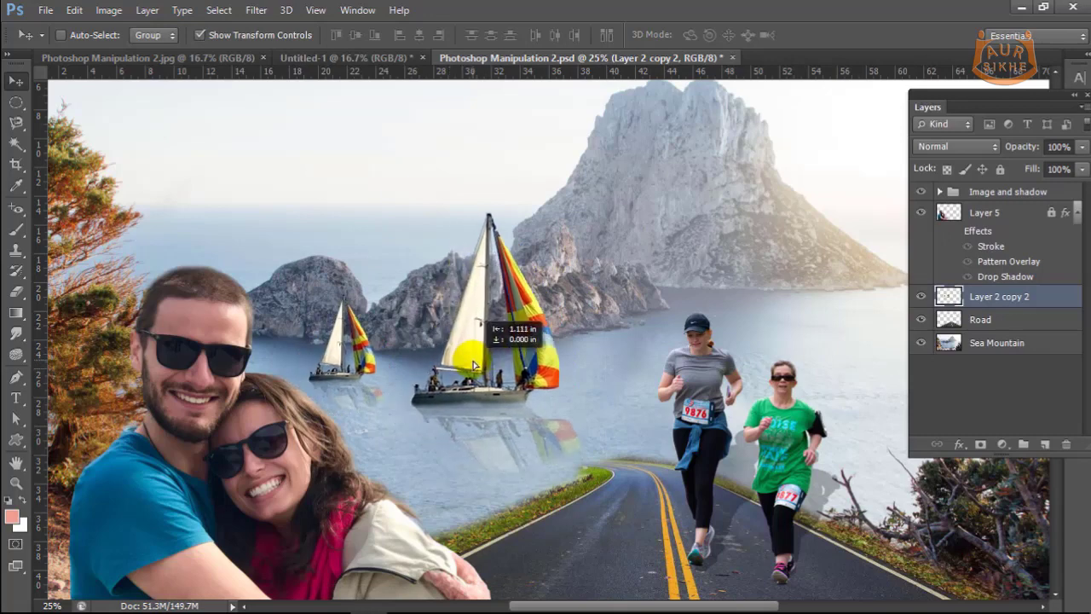
pyautogui.moveTo(474, 365); pyautogui.dragTo(475, 365)
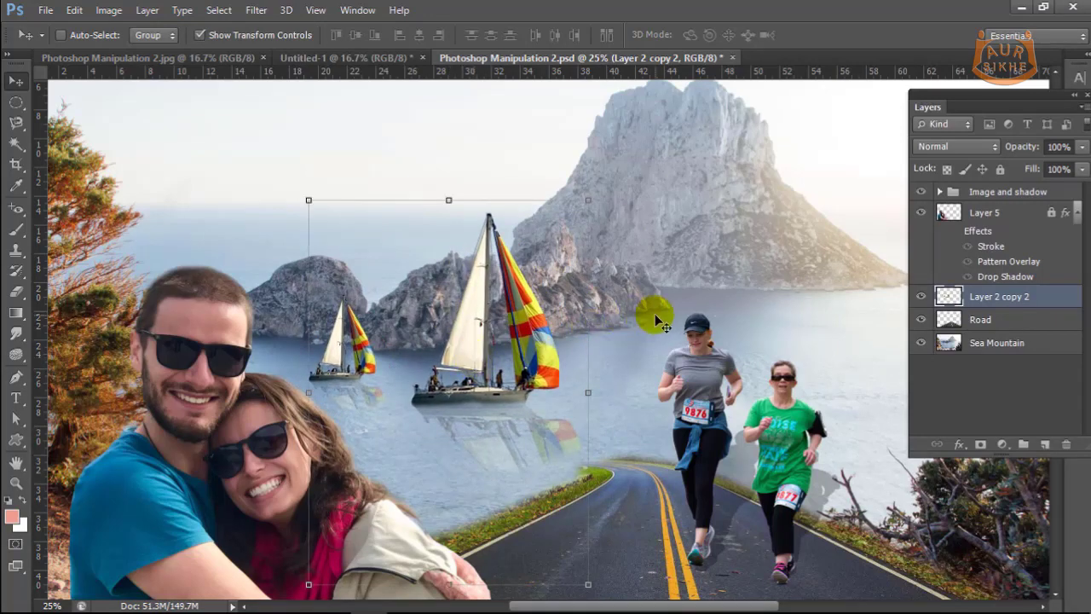
pyautogui.hotkey('ctrl', 'alt', 'z')
pyautogui.hotkey('ctrl', 'alt', 'z')
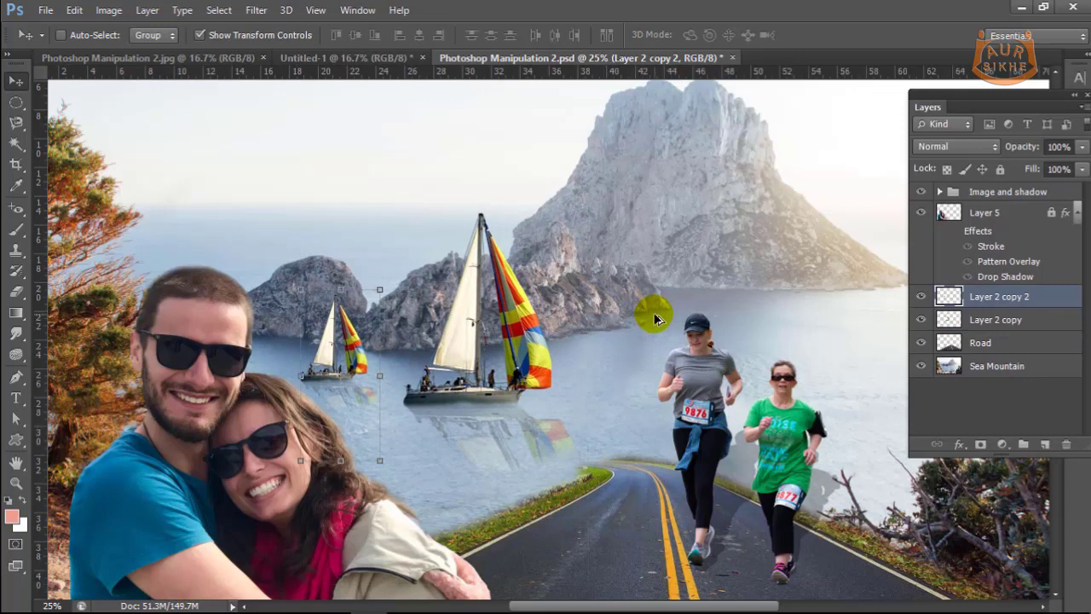
pyautogui.hotkey('ctrl', 'alt', 'z')
pyautogui.hotkey('ctrl', 'alt', 'z')
pyautogui.hotkey('ctrl', 'alt', 'z')
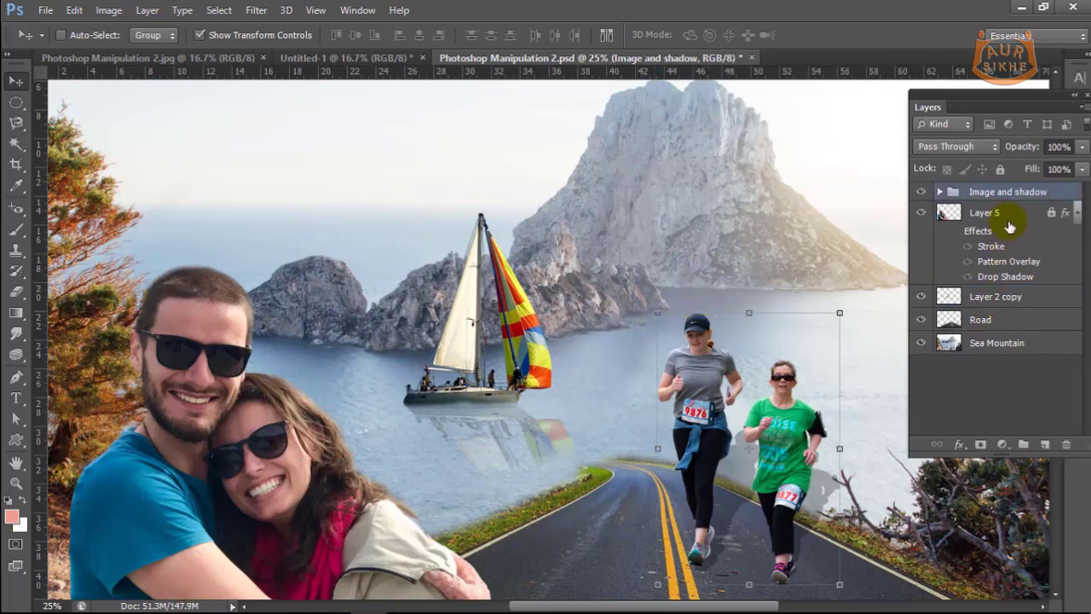
# Step: Toggle the Road layer's visibility, leaving it hidden to show water under the runners
pyautogui.click(919, 322)
pyautogui.click(919, 321)
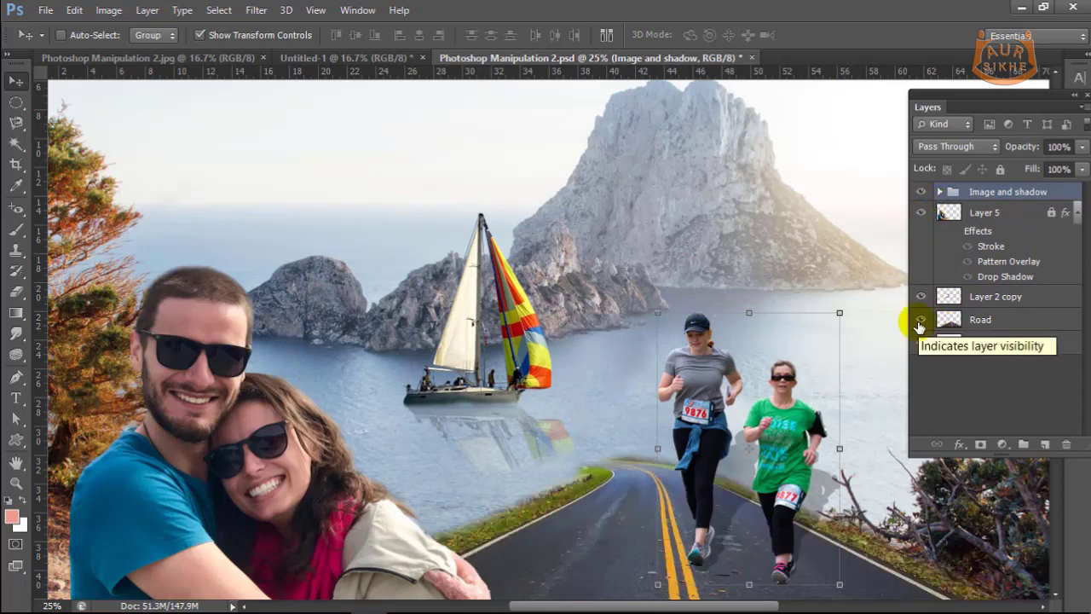
pyautogui.click(919, 321)
pyautogui.click(919, 321)
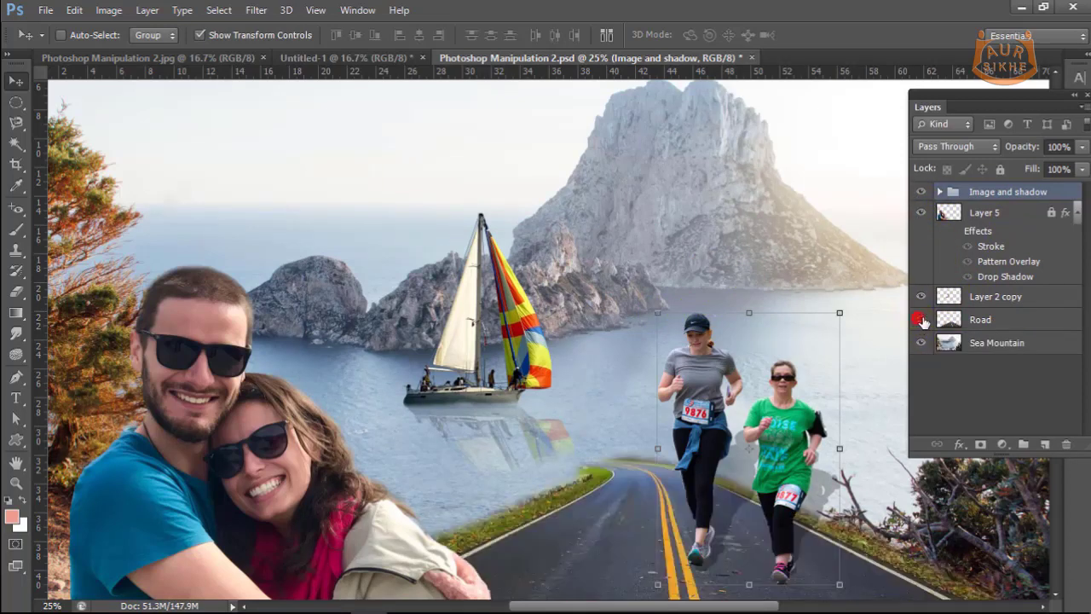
pyautogui.click(921, 321)
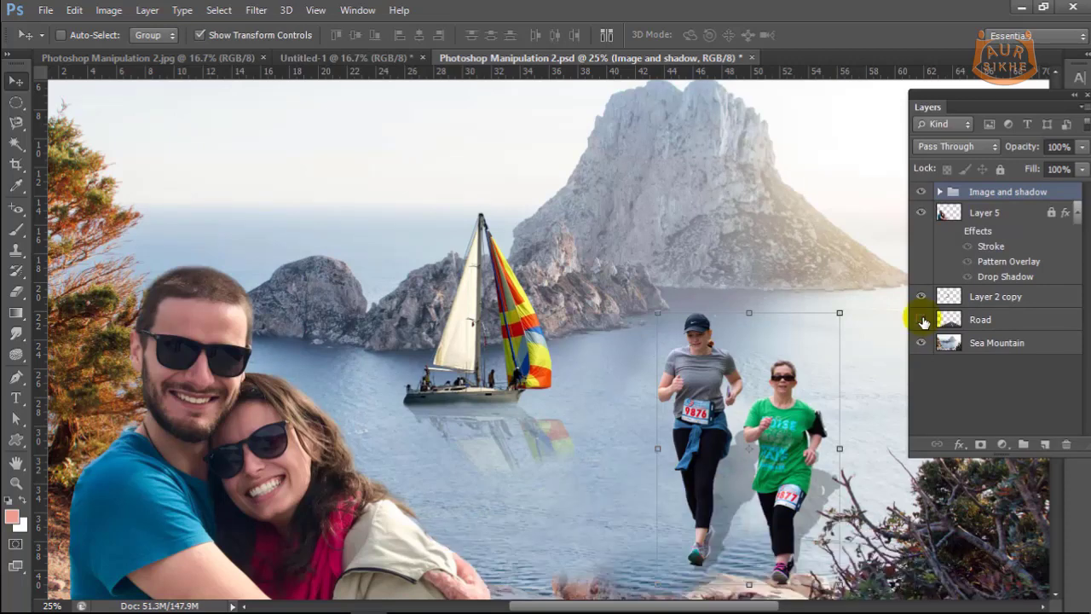
# Step: Merge the visible layers and move the merged image right, then about 210 px up
pyautogui.rightClick(1063, 297)
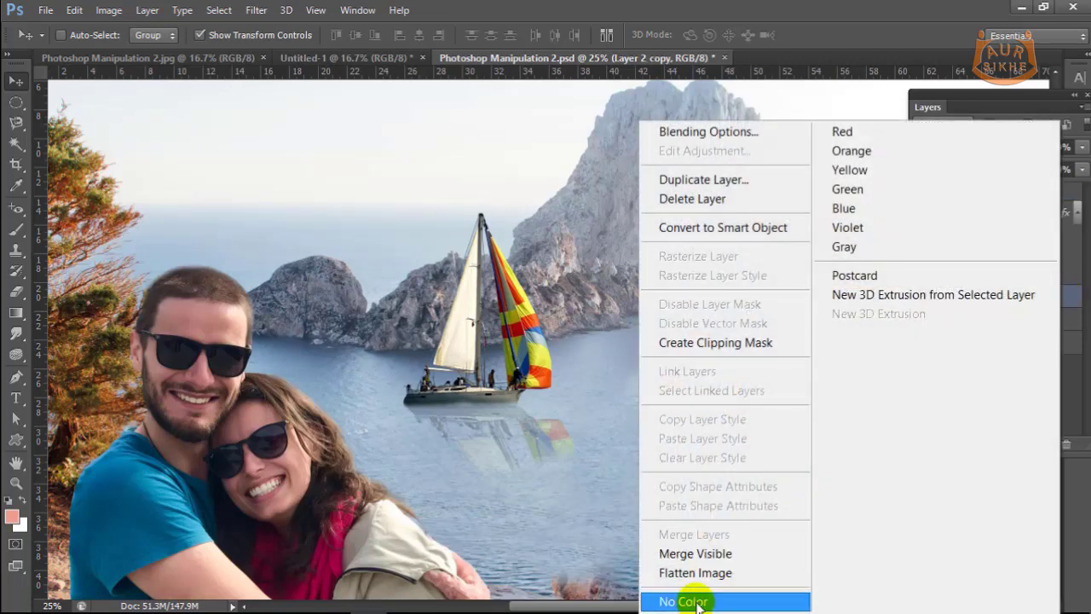
pyautogui.click(706, 556)
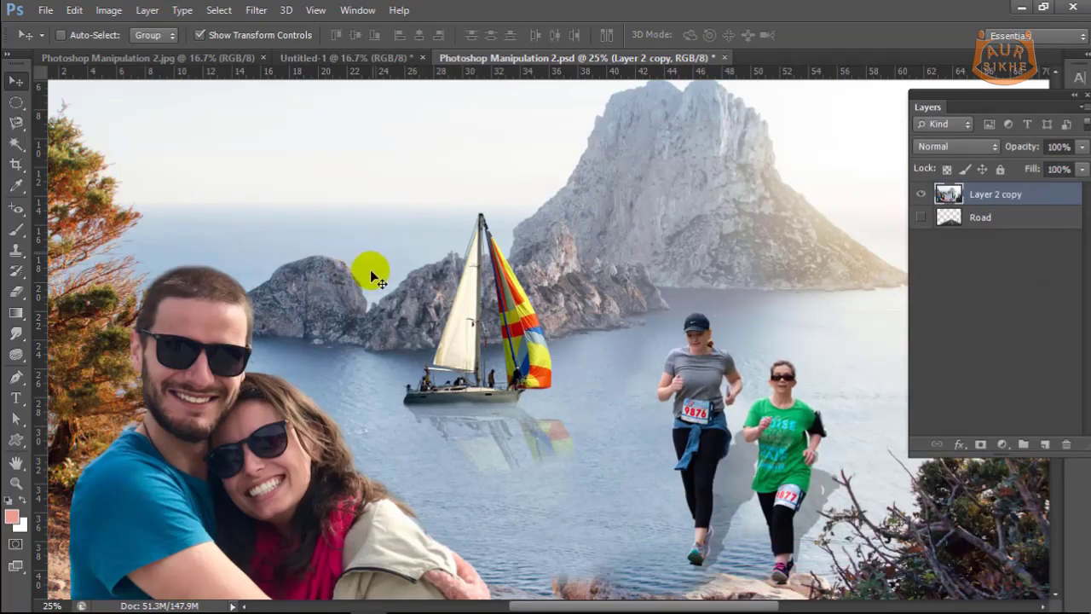
pyautogui.moveTo(372, 276); pyautogui.dragTo(542, 345)
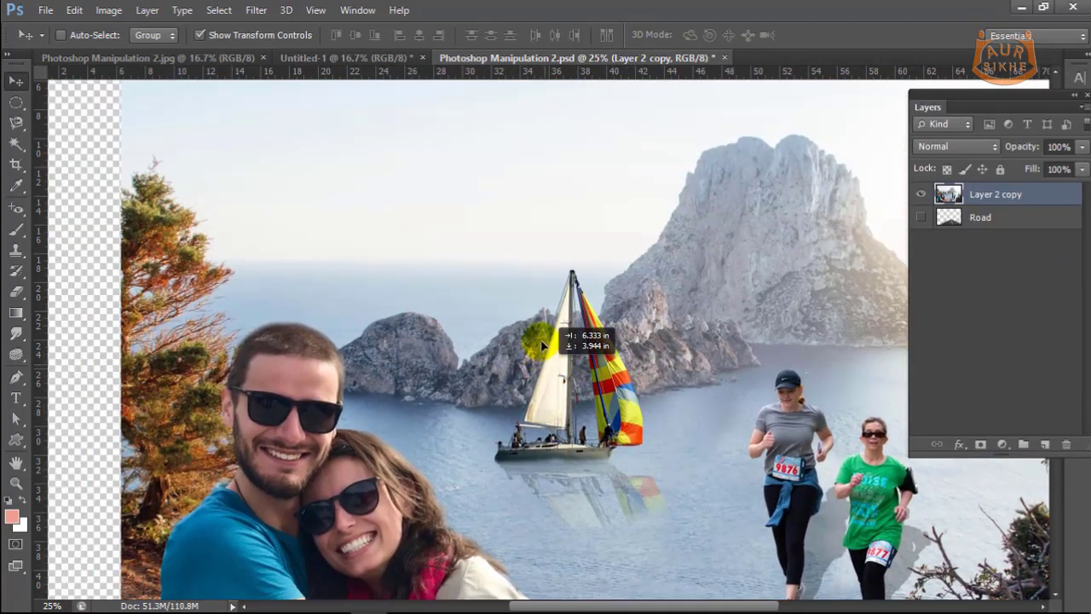
pyautogui.moveTo(542, 344); pyautogui.dragTo(463, 286)
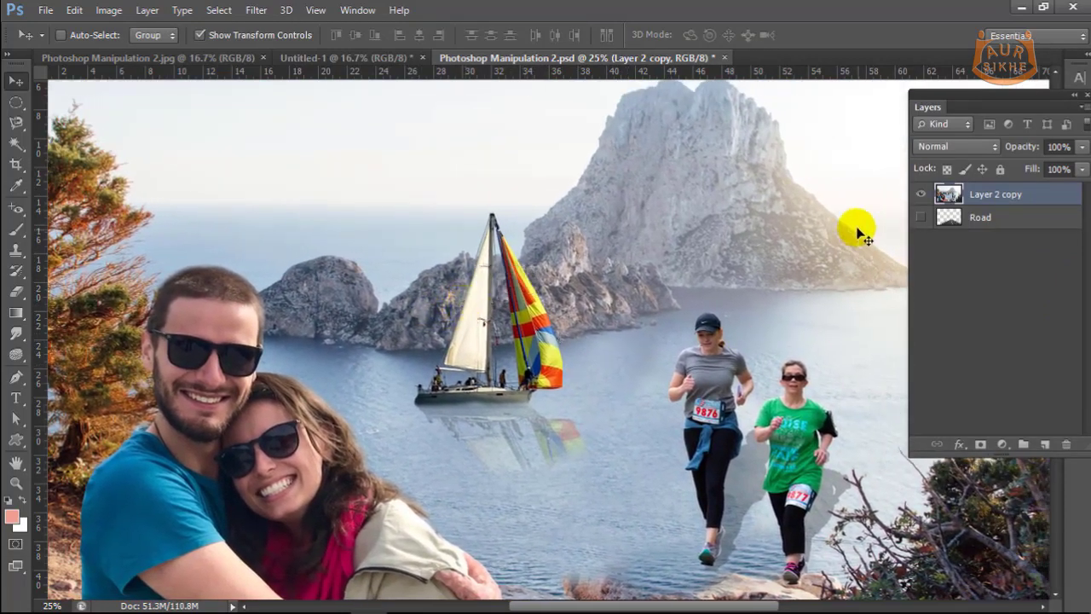
pyautogui.click(921, 218)
pyautogui.click(922, 218)
pyautogui.moveTo(591, 427); pyautogui.dragTo(634, 280)
# Step: Try putting Road above the merged layer, then undo back to the original separate layers
pyautogui.doubleClick(998, 194)
pyautogui.press('Return')
pyautogui.hotkey('alt', '[')
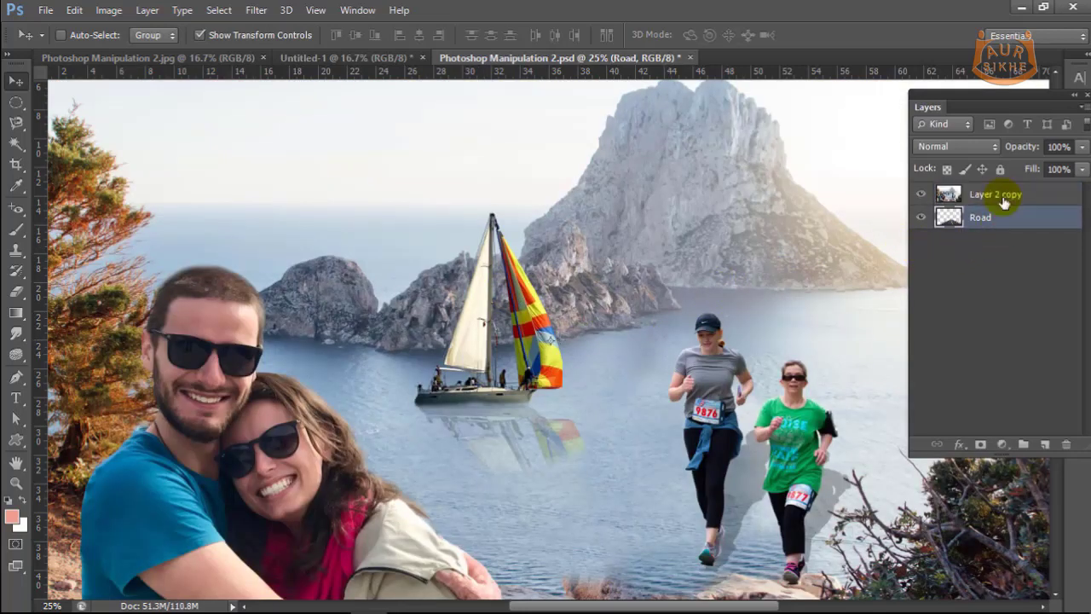
pyautogui.moveTo(1014, 217); pyautogui.dragTo(1016, 192)
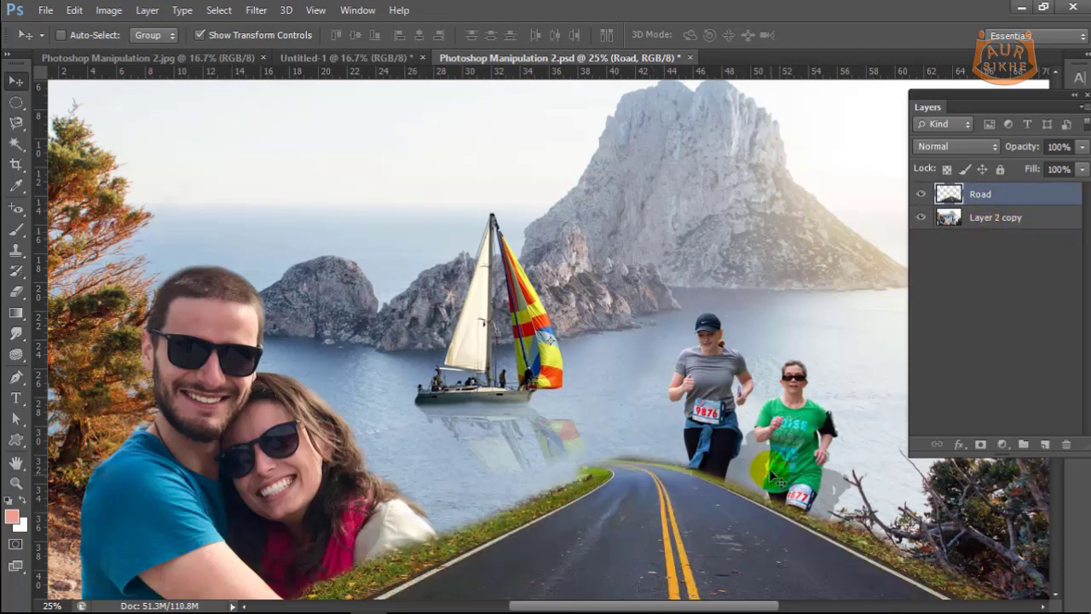
pyautogui.click(390, 323)
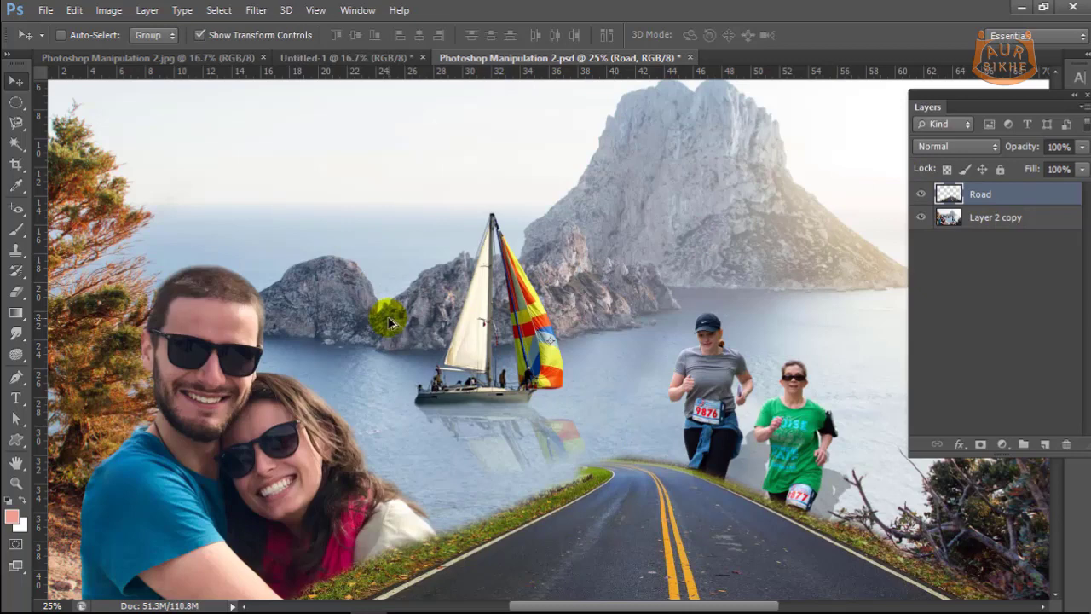
pyautogui.hotkey('ctrl', '[')
pyautogui.hotkey('ctrl', 'alt', 'z')
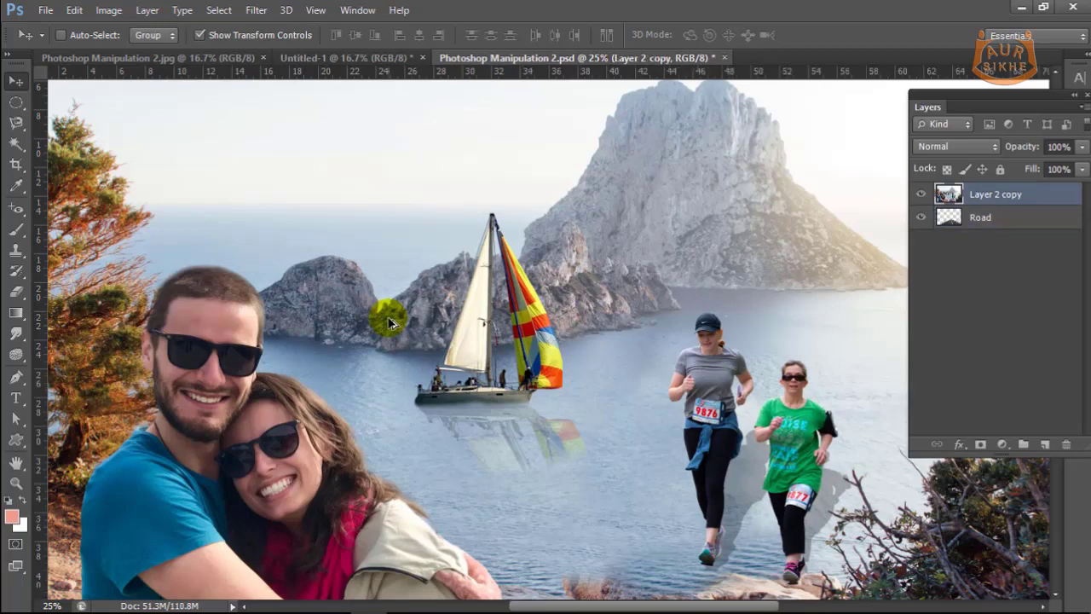
pyautogui.hotkey('ctrl', 'alt', 'z')
pyautogui.hotkey('ctrl', 'alt', 'z')
pyautogui.hotkey('ctrl', 'alt', 'z')
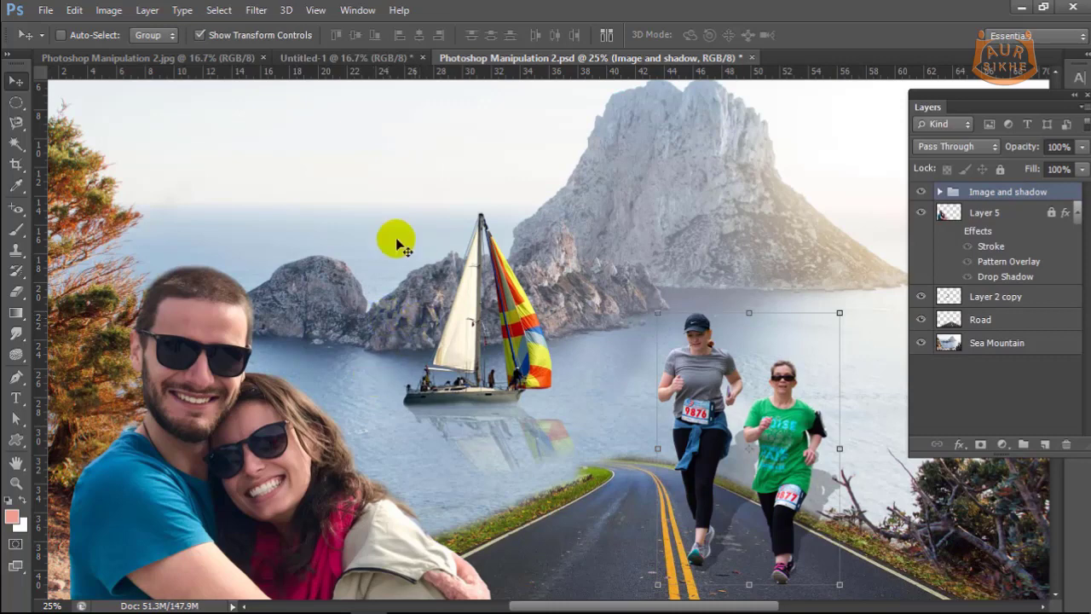
# Step: Hide Road and flatten the image, discarding the hidden road layer
pyautogui.click(922, 320)
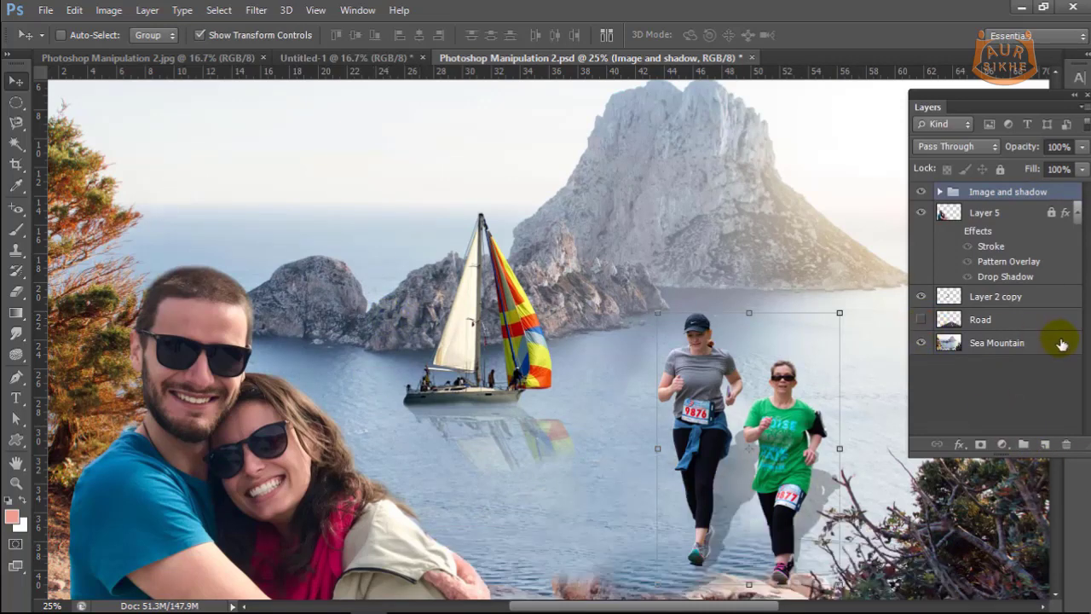
pyautogui.rightClick(1038, 319)
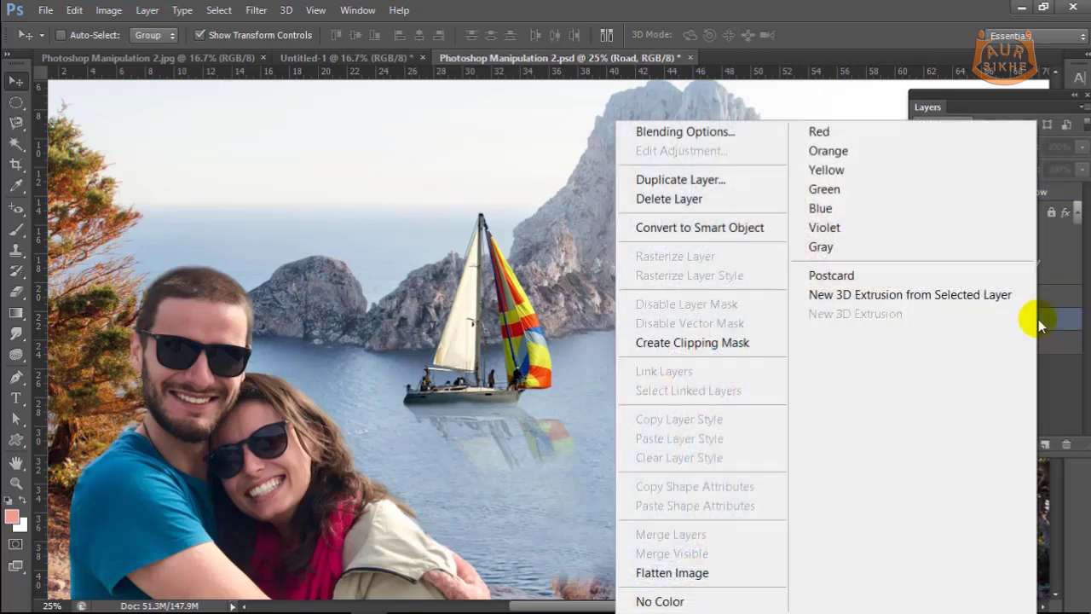
pyautogui.click(692, 574)
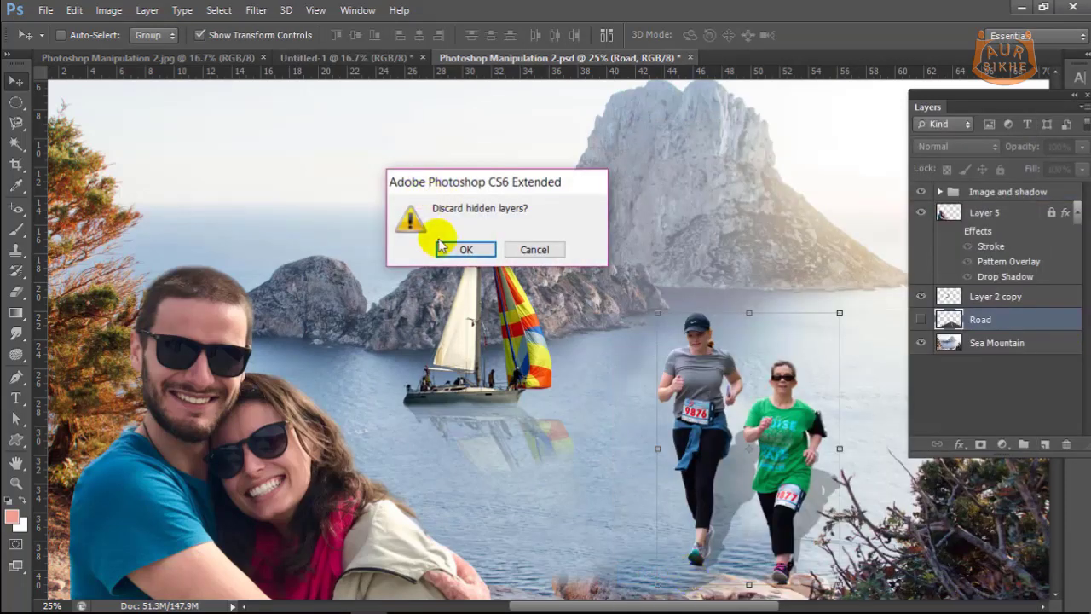
pyautogui.click(453, 249)
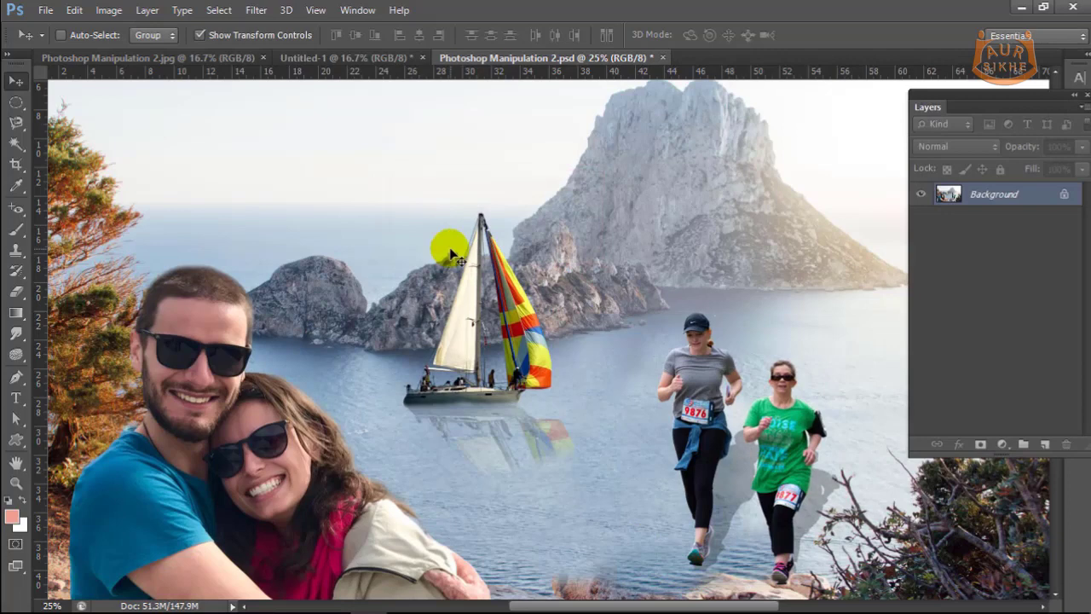
pyautogui.click(640, 238)
pyautogui.click(522, 247)
pyautogui.click(558, 402)
pyautogui.click(535, 256)
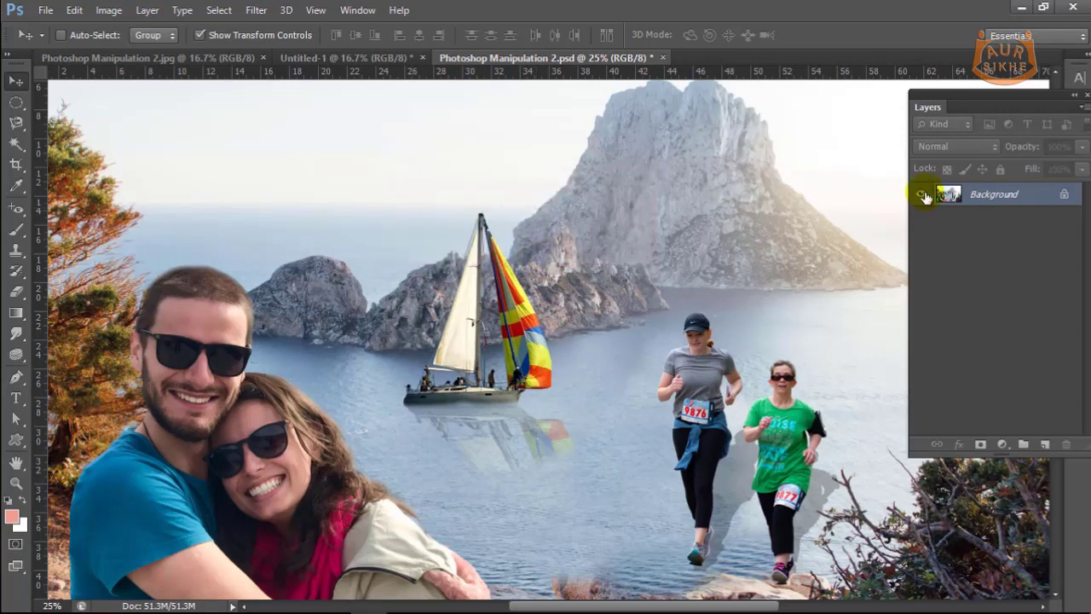
# Step: Convert Background to Layer 0 and move it, then undo back to the locked Background
pyautogui.doubleClick(1035, 196)
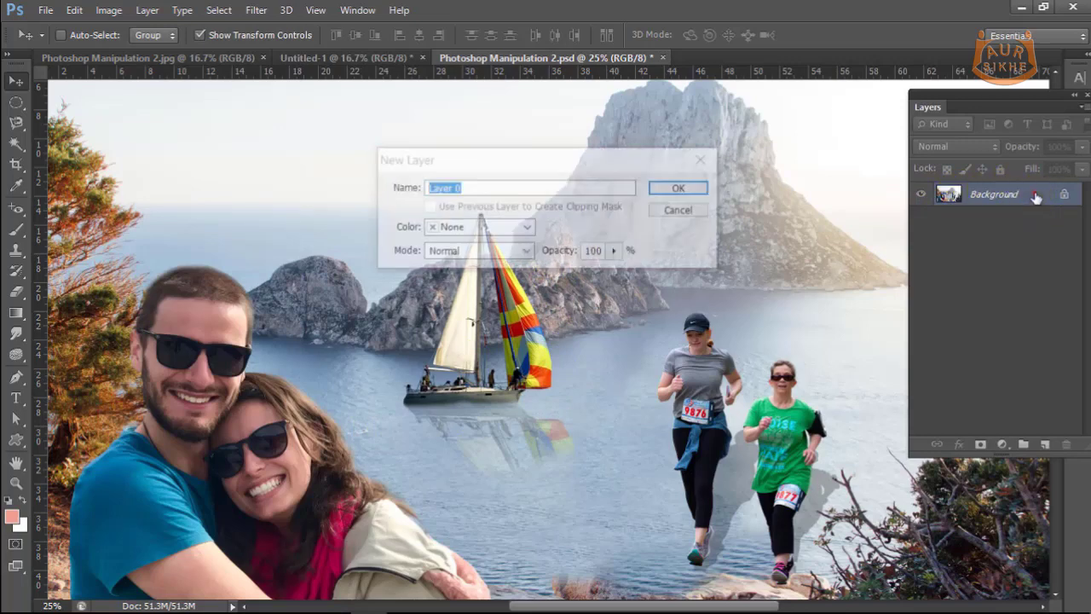
pyautogui.click(662, 188)
pyautogui.moveTo(505, 253); pyautogui.dragTo(500, 275)
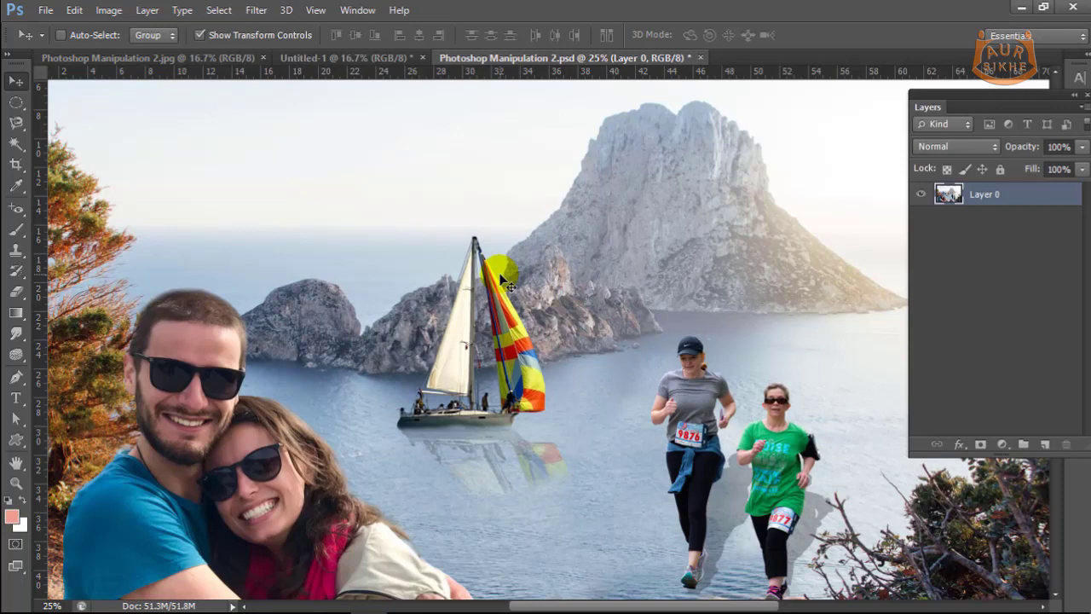
pyautogui.hotkey('ctrl', 'alt', 'z')
pyautogui.hotkey('ctrl', 'alt', 'z')
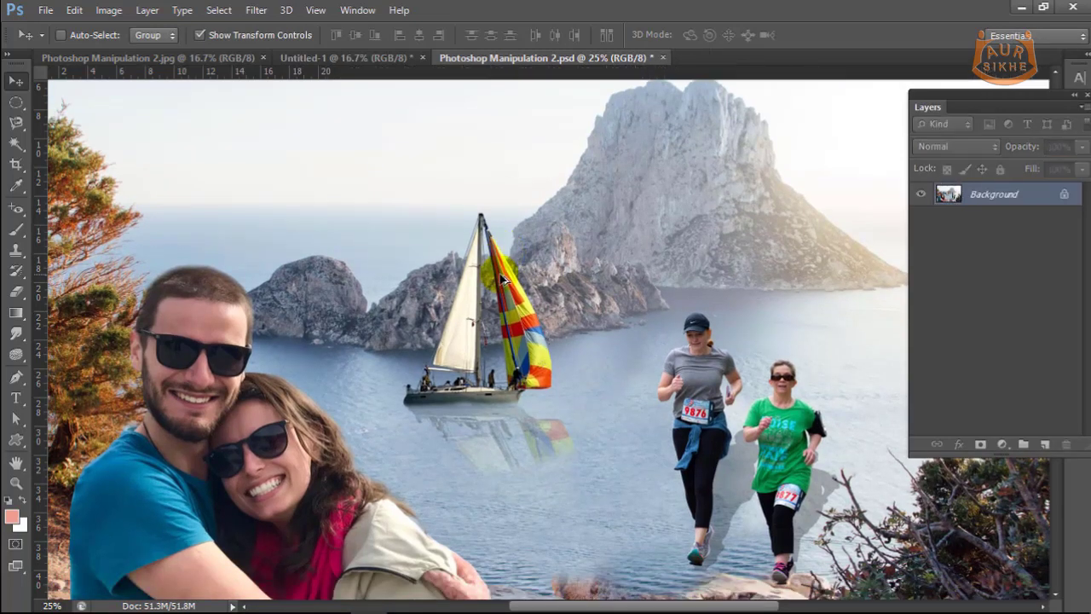
pyautogui.hotkey('ctrl', 'alt', 'z')
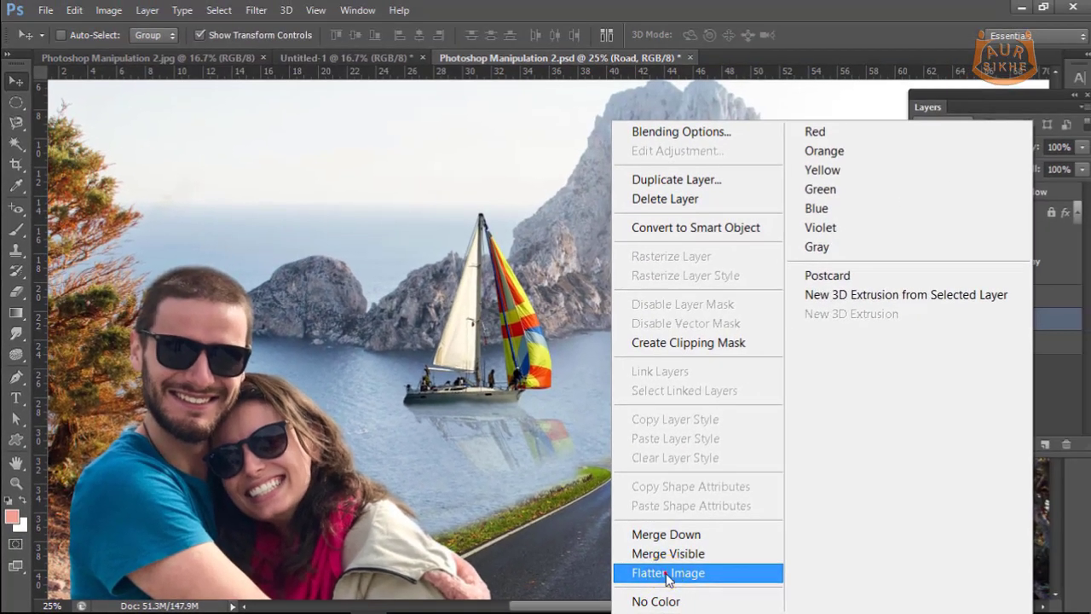
# Step: Flatten the image again with the Road layer included in the Background
pyautogui.click(665, 564)
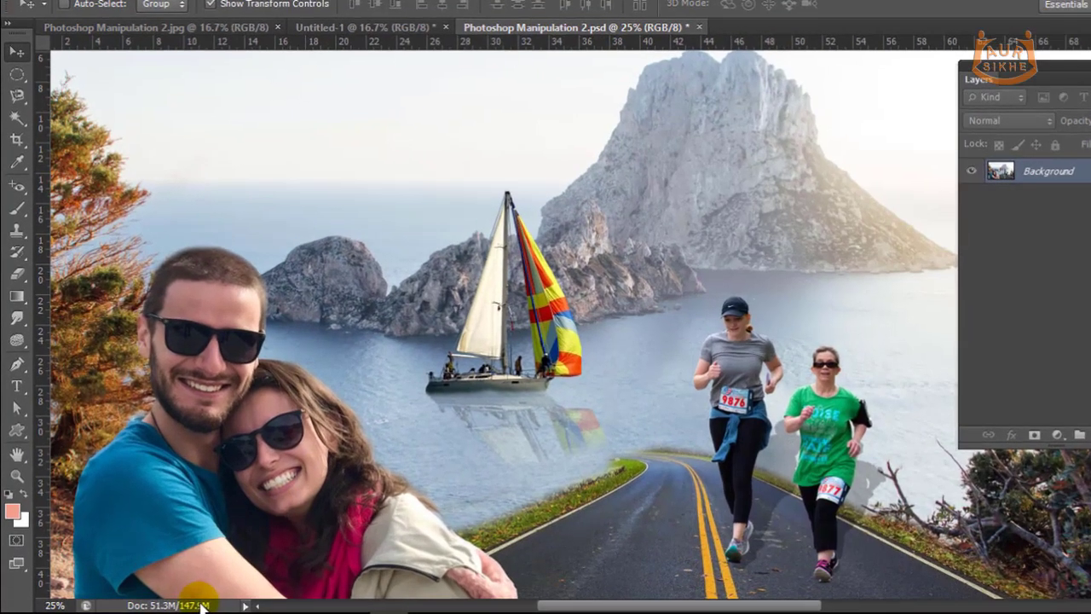